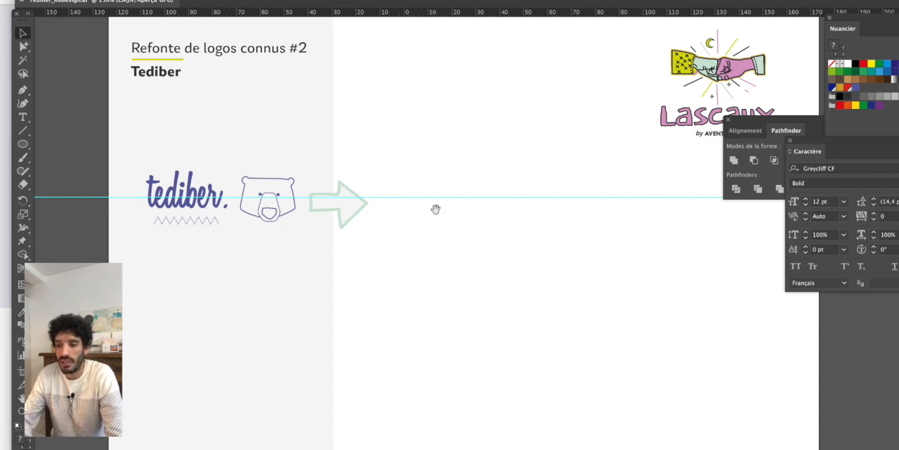
# - Duplicate the original tediber wordmark and bear logo onto the artboard's blank white area and move the copy slightly up and to the left
pyautogui.moveTo(433, 211); pyautogui.dragTo(371, 186)
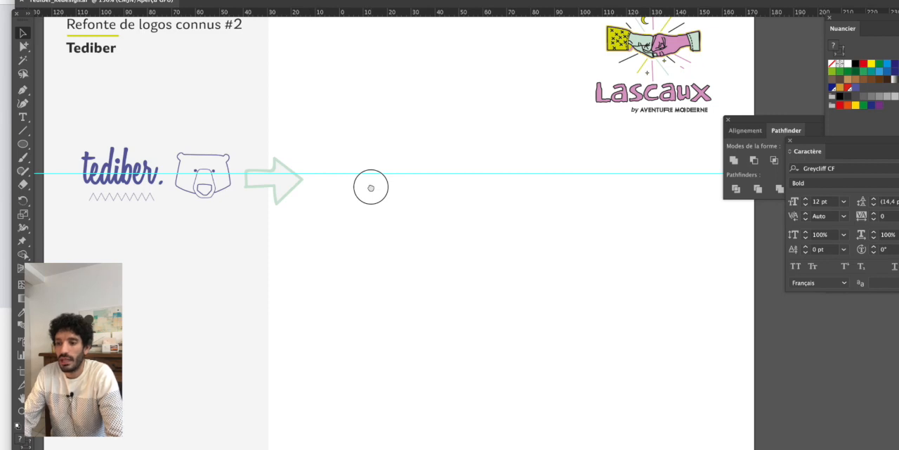
pyautogui.click(203, 168)
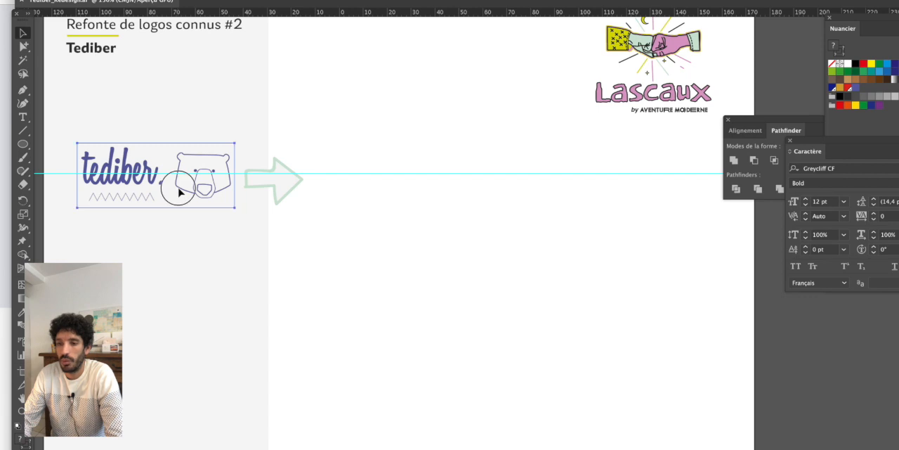
pyautogui.moveTo(179, 191); pyautogui.dragTo(458, 257)
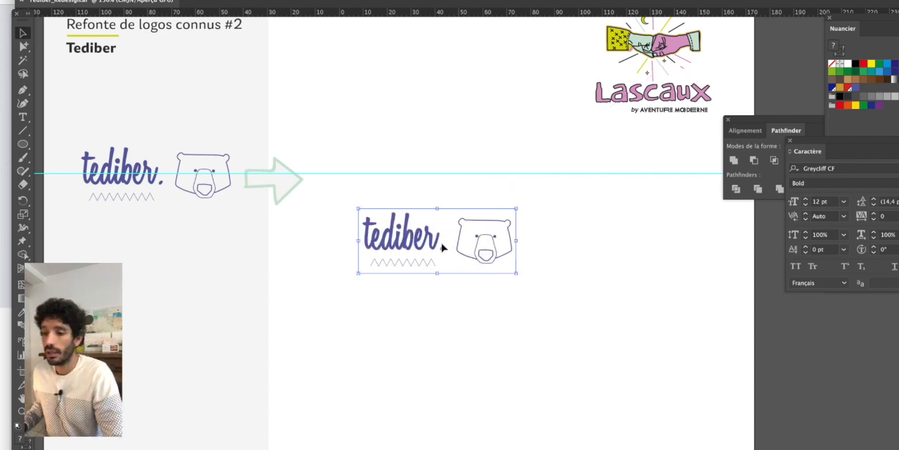
pyautogui.scroll(2, 424, 244)
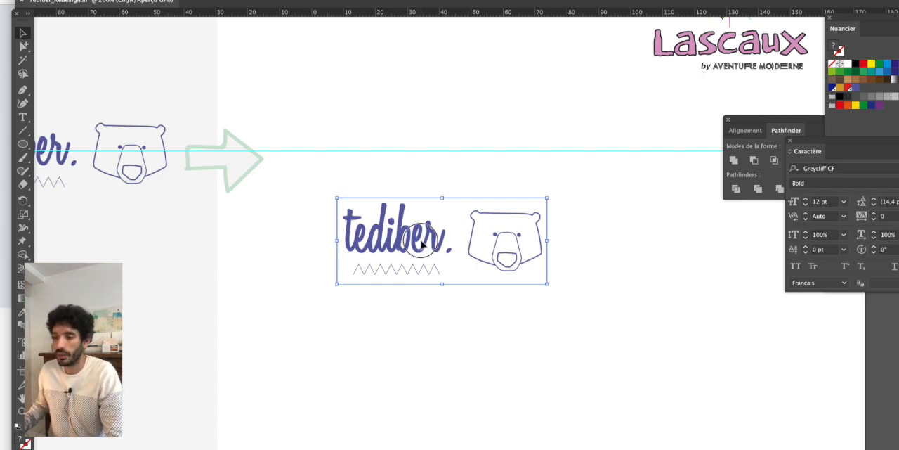
pyautogui.moveTo(416, 234); pyautogui.dragTo(408, 217)
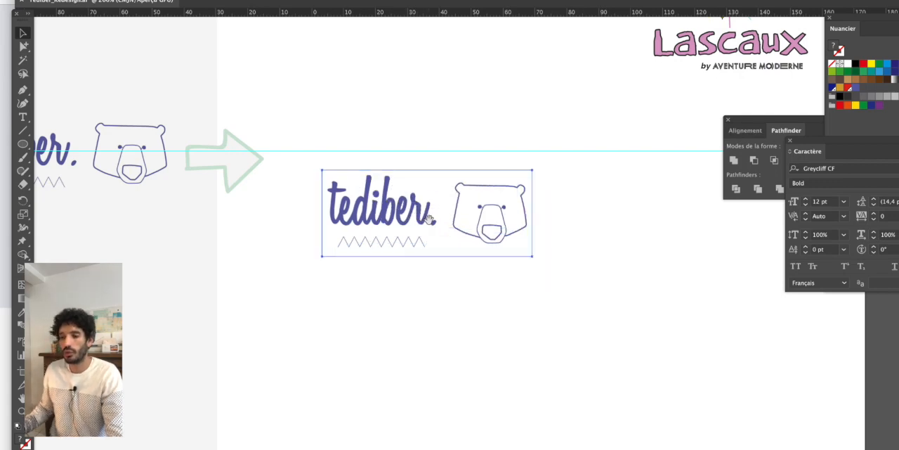
# - Start a Pen tool outline of the copied bear's head with an anchor point at the bottom centre of its nose
pyautogui.scroll(3, 429, 227)
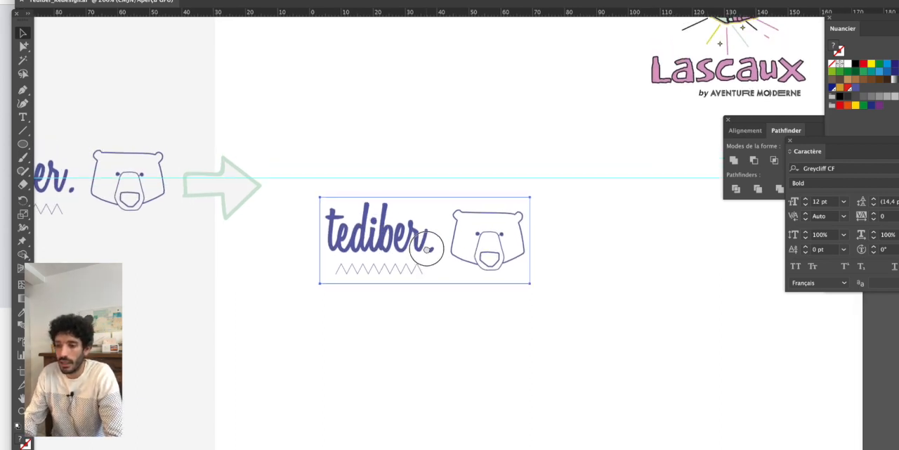
pyautogui.moveTo(426, 249); pyautogui.dragTo(426, 249)
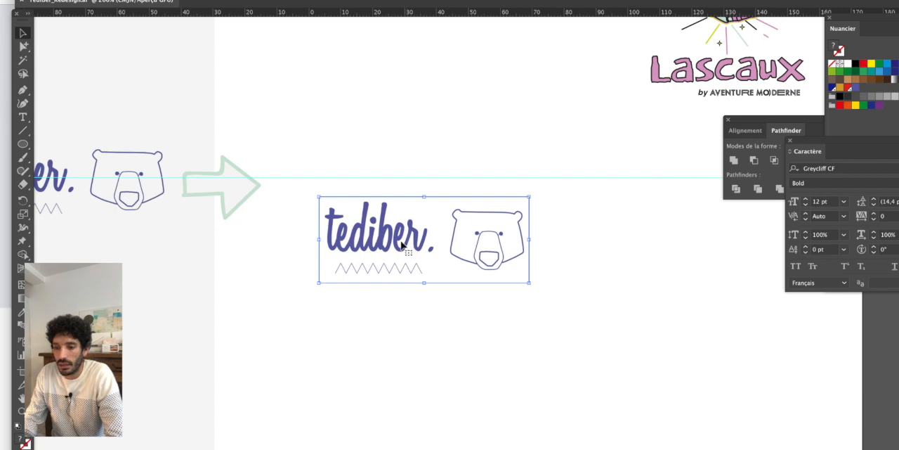
pyautogui.scroll(1, 401, 244)
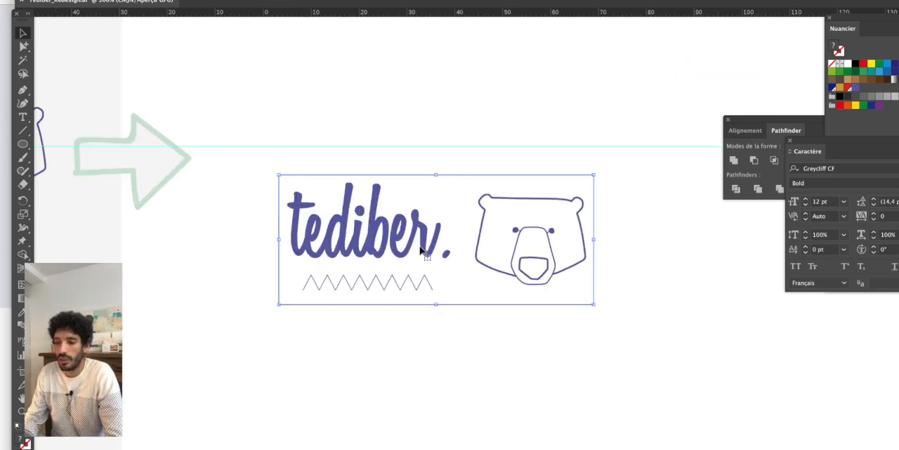
pyautogui.moveTo(443, 246); pyautogui.dragTo(319, 230)
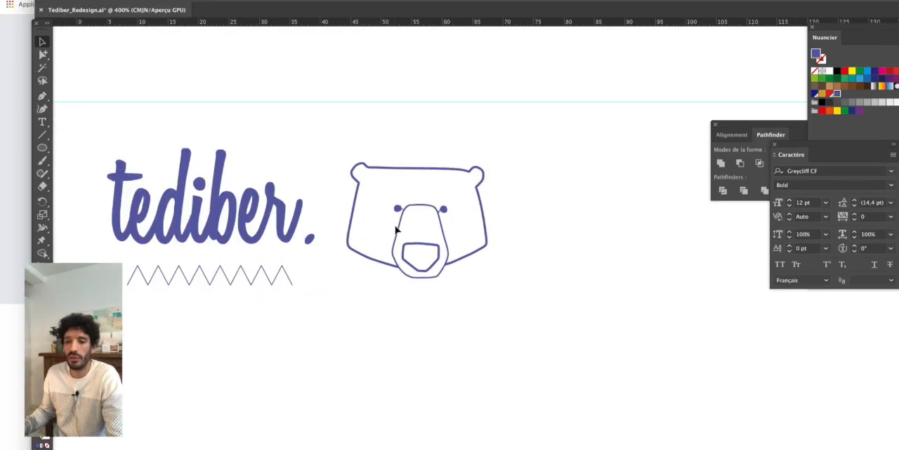
pyautogui.moveTo(396, 225); pyautogui.dragTo(385, 212)
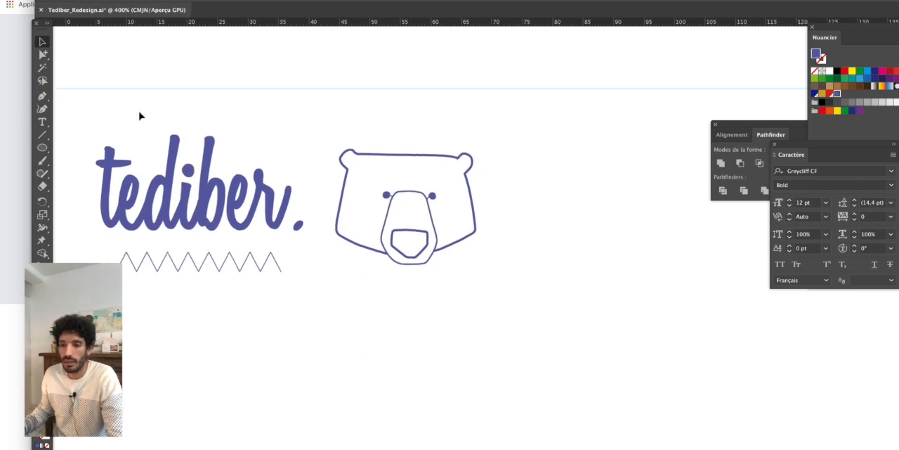
pyautogui.scroll(3, 385, 254)
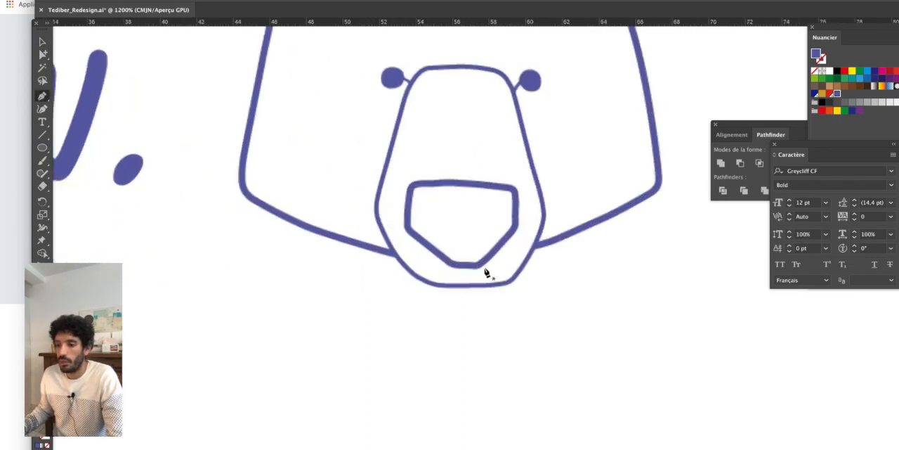
pyautogui.moveTo(483, 248); pyautogui.dragTo(425, 387)
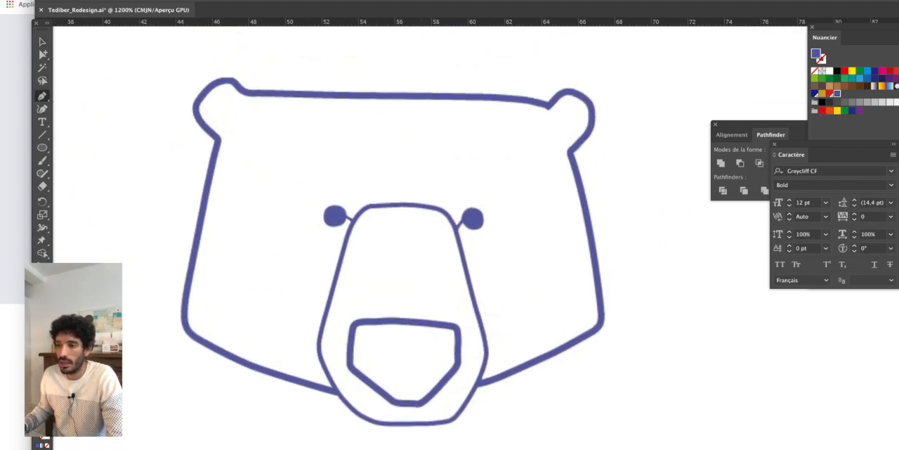
pyautogui.moveTo(450, 2); pyautogui.dragTo(427, 0)
pyautogui.moveTo(391, 268); pyautogui.dragTo(414, 228)
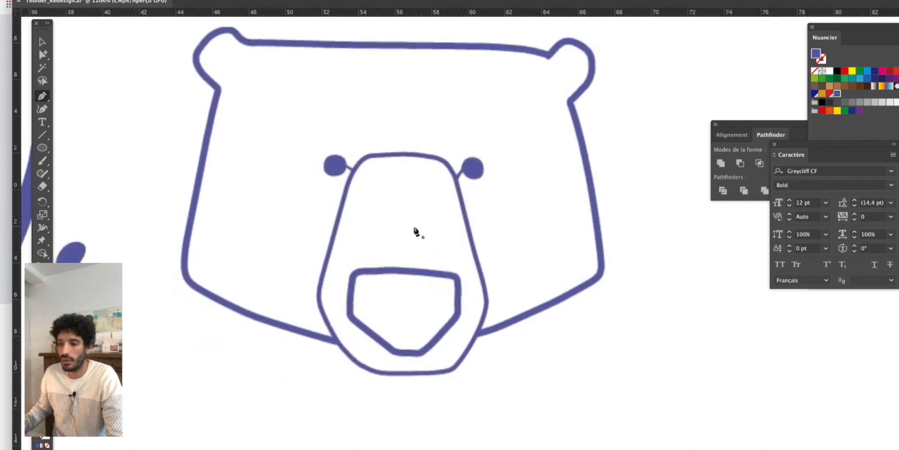
pyautogui.click(406, 353)
pyautogui.moveTo(188, 276); pyautogui.dragTo(149, 195)
pyautogui.press('super+z')
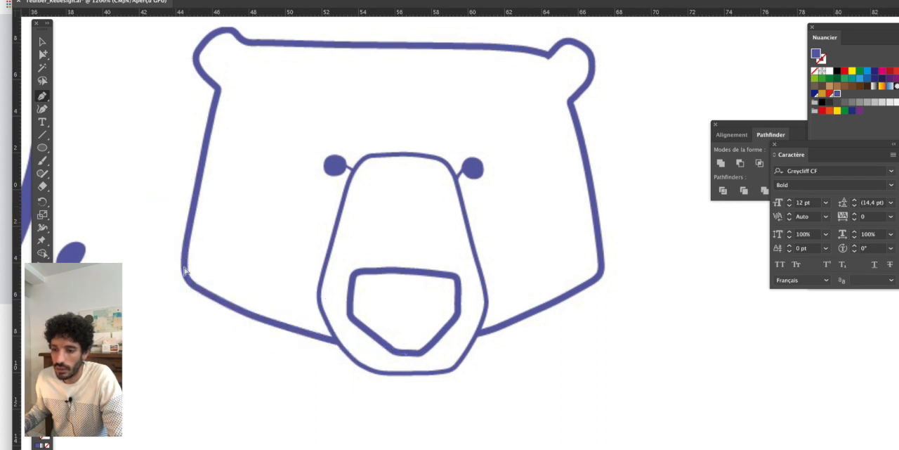
pyautogui.moveTo(184, 271); pyautogui.dragTo(177, 203)
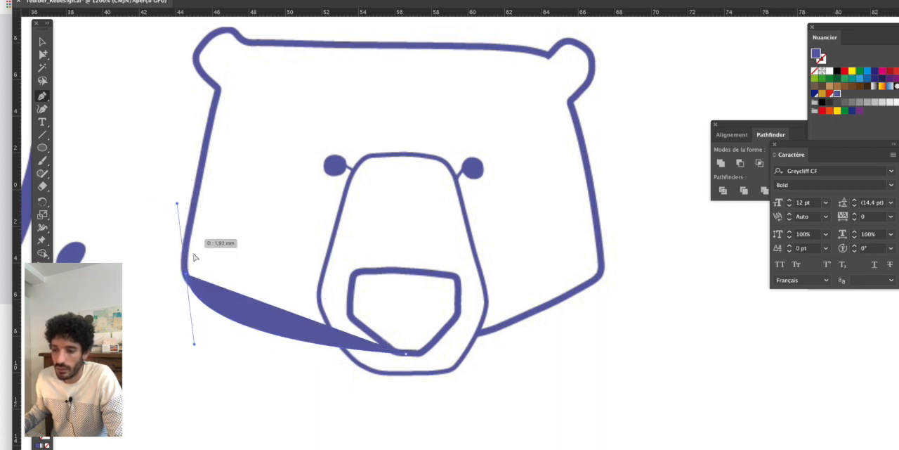
pyautogui.press('super+z')
# - Curve the head outline around the bear's left cheek and up the side of the face to the base of the left ear
pyautogui.moveTo(198, 287); pyautogui.dragTo(163, 229)
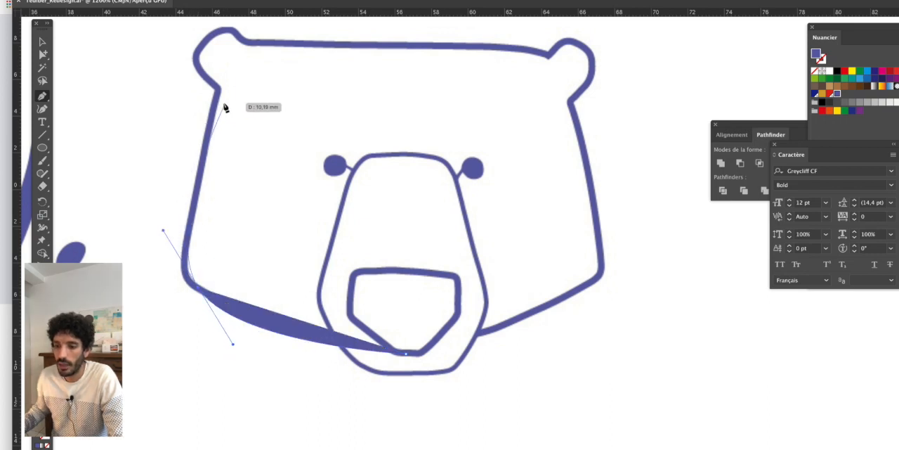
pyautogui.scroll(4, 220, 115)
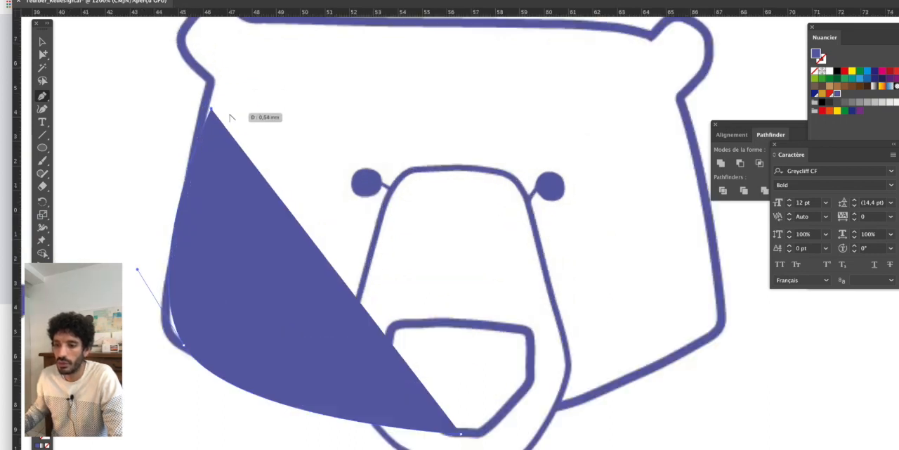
pyautogui.moveTo(248, 156); pyautogui.dragTo(215, 133)
pyautogui.press('super+z')
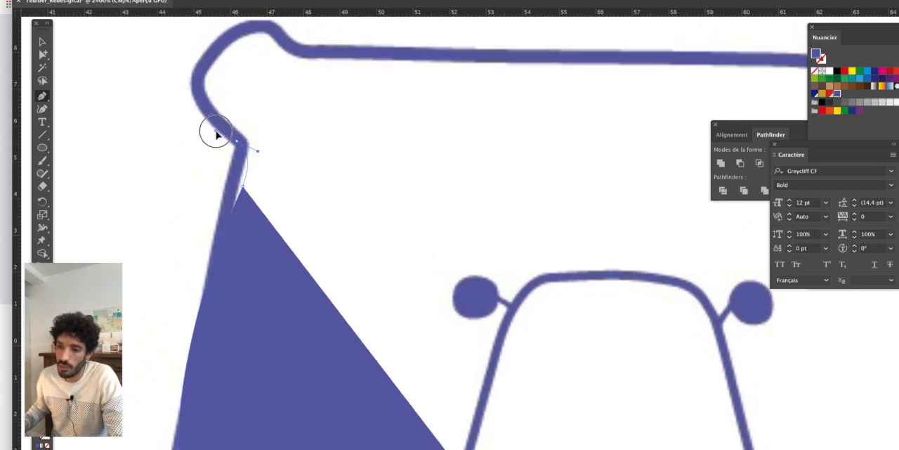
# - Draw the underside and outer curve of the left ear, rounder and larger than the original, up to its top
pyautogui.scroll(2, 180, 125)
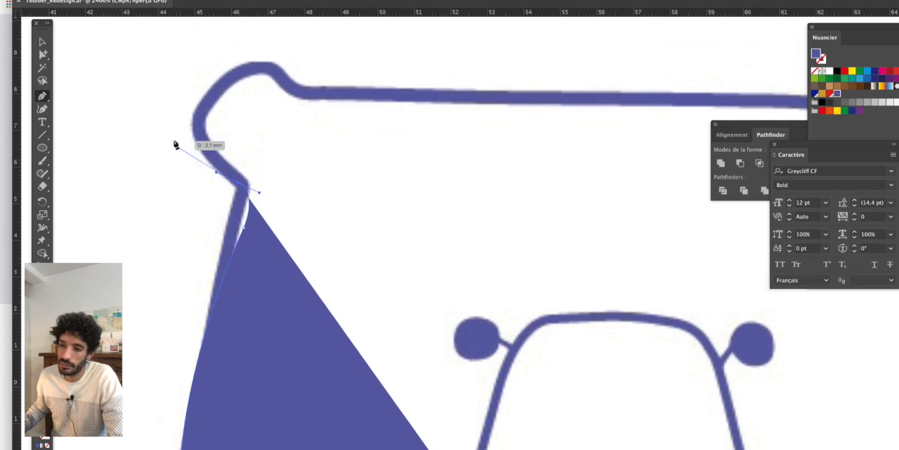
pyautogui.click(198, 180)
pyautogui.moveTo(152, 113); pyautogui.dragTo(159, 45)
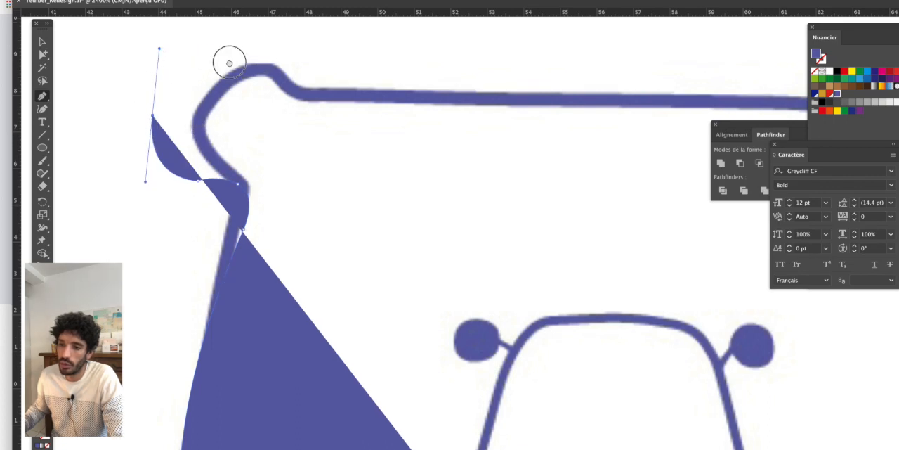
pyautogui.scroll(2, 231, 66)
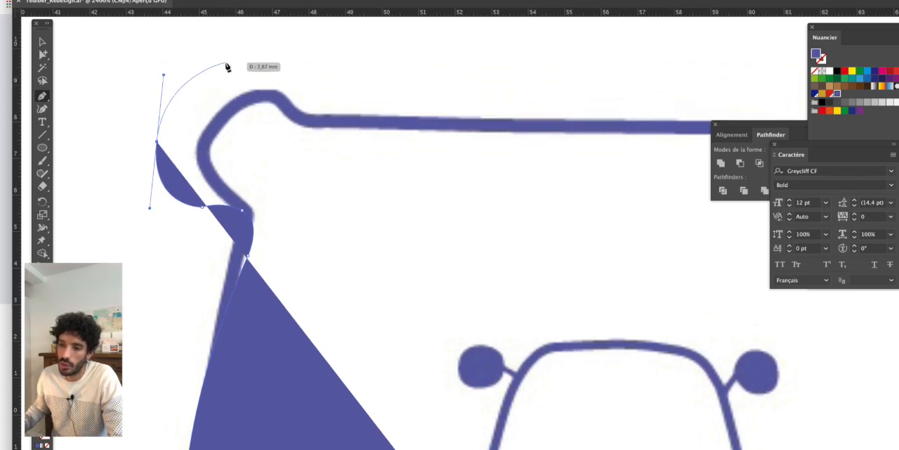
pyautogui.click(227, 67)
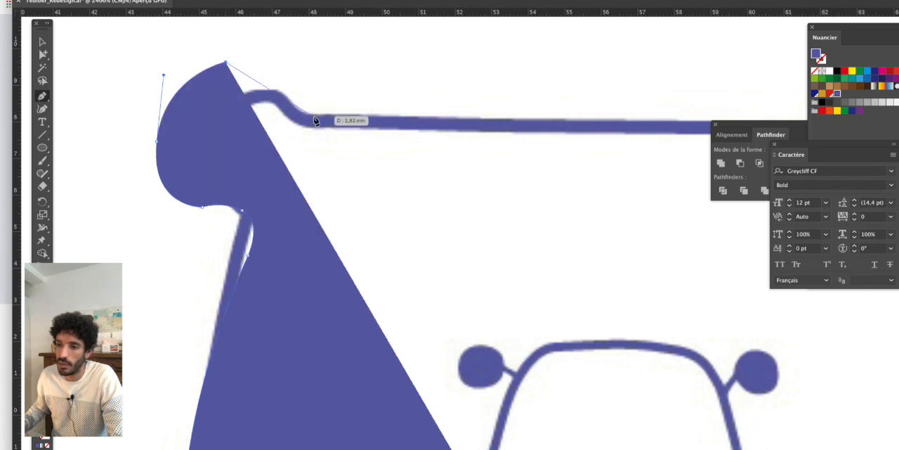
pyautogui.moveTo(314, 117)
pyautogui.mouseDown()
pyautogui.moveTo(357, 184)
pyautogui.moveTo(367, 183)
pyautogui.moveTo(360, 172)
pyautogui.mouseUp()
pyautogui.press('super+z')
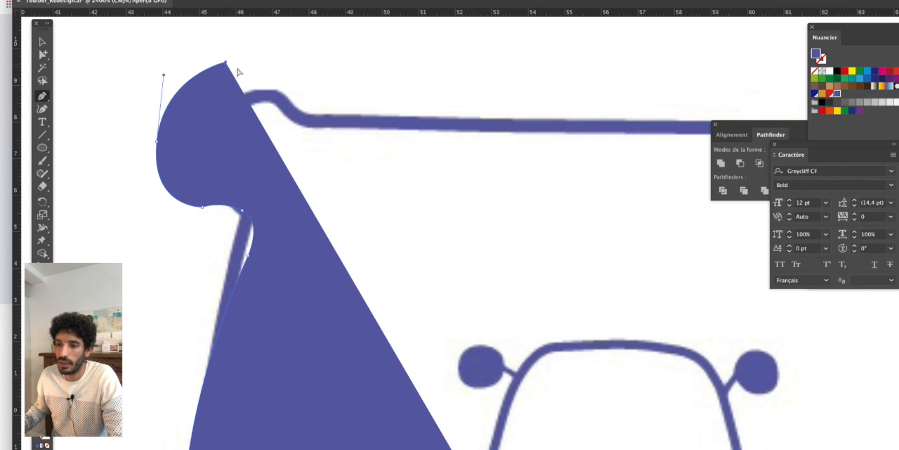
# - Refine the left ear by shifting its top and outer anchor points outward and extending the outer point's lower handle
pyautogui.click(42, 54)
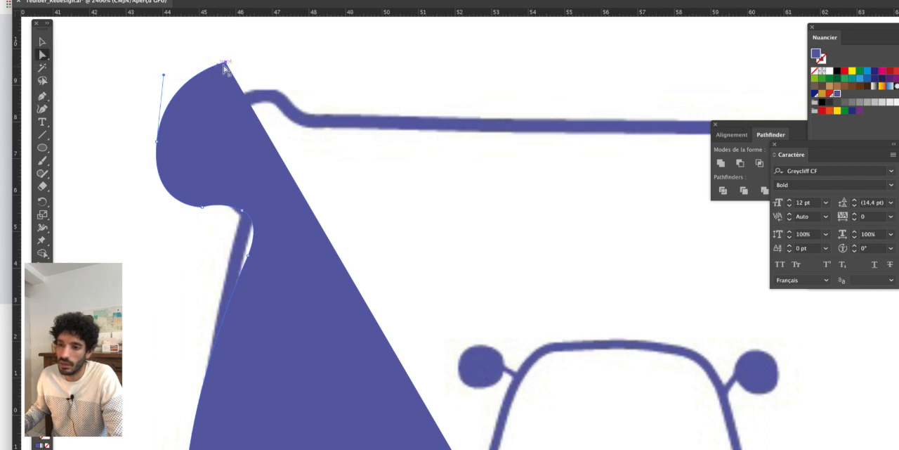
pyautogui.moveTo(224, 66); pyautogui.dragTo(201, 72)
pyautogui.moveTo(156, 142); pyautogui.dragTo(147, 141)
pyautogui.click(201, 208)
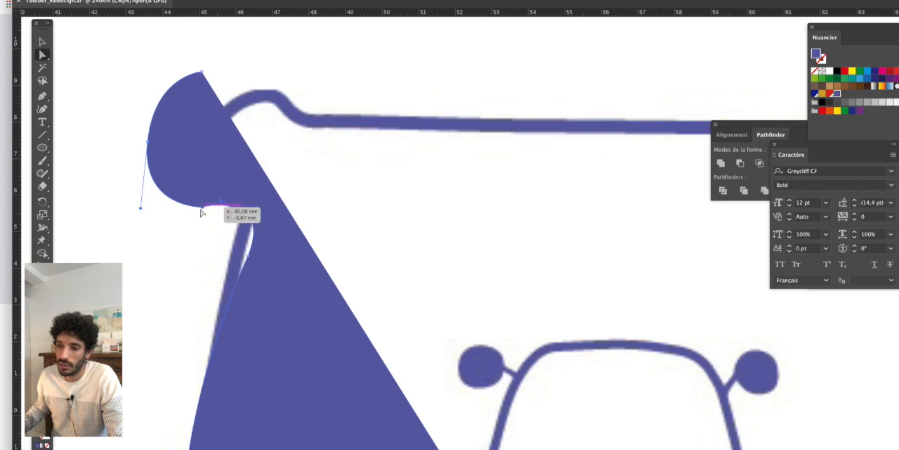
pyautogui.moveTo(139, 209); pyautogui.dragTo(139, 214)
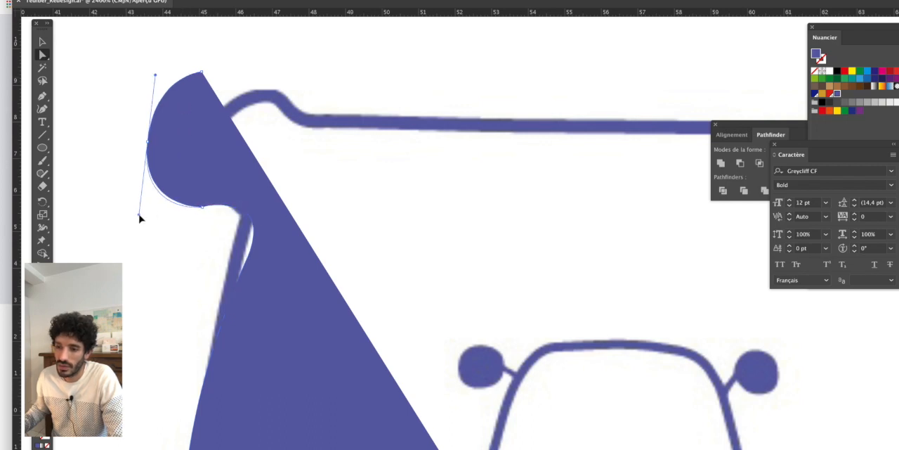
pyautogui.click(243, 211)
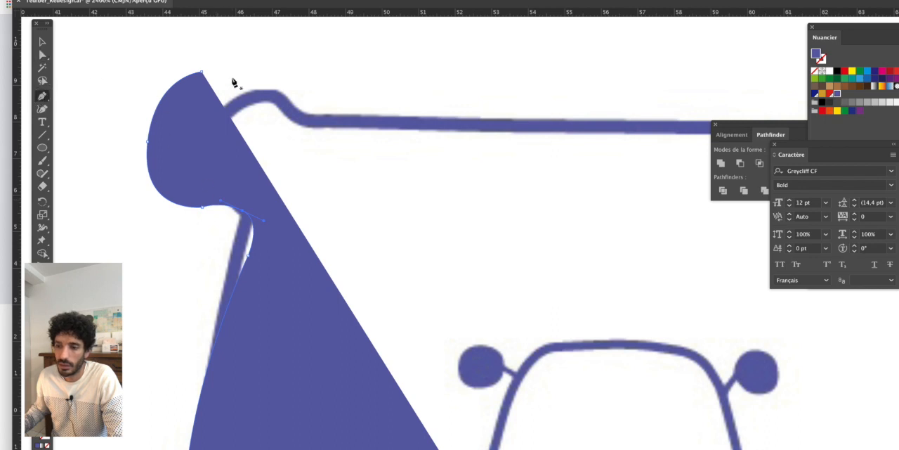
# - Resume the outline from the left ear's top, curve it down to the inner base, and continue to the middle of the head's top edge
pyautogui.click(201, 71)
pyautogui.moveTo(314, 118); pyautogui.dragTo(354, 152)
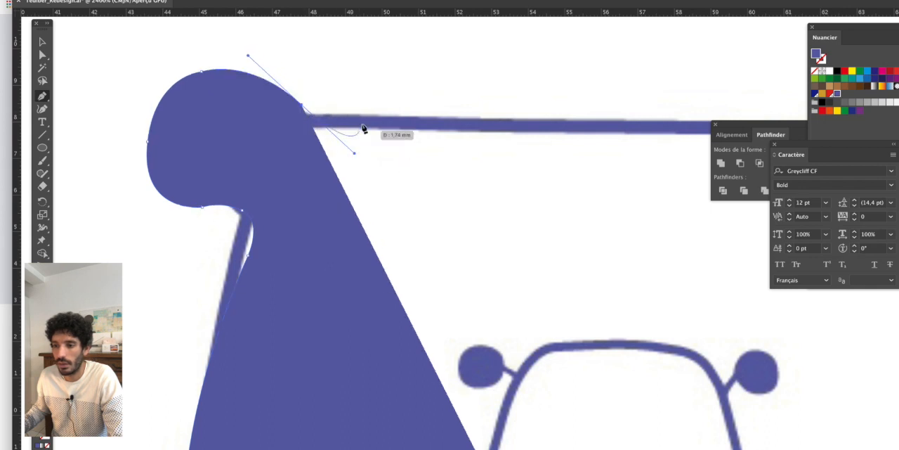
pyautogui.scroll(-2, 441, 137)
pyautogui.moveTo(489, 154); pyautogui.dragTo(414, 165)
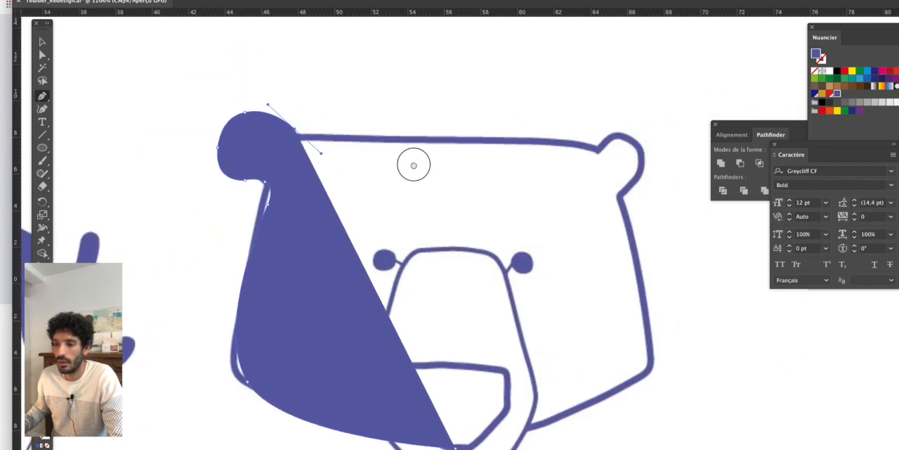
pyautogui.click(438, 145)
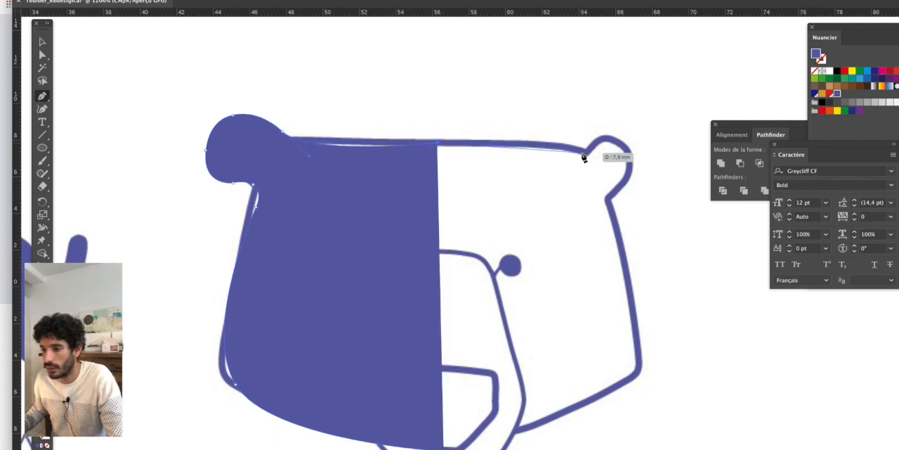
# - Extend the outline along the head's top edge and draw an enlarged, rounded right ear down to its outer base
pyautogui.scroll(2, 583, 156)
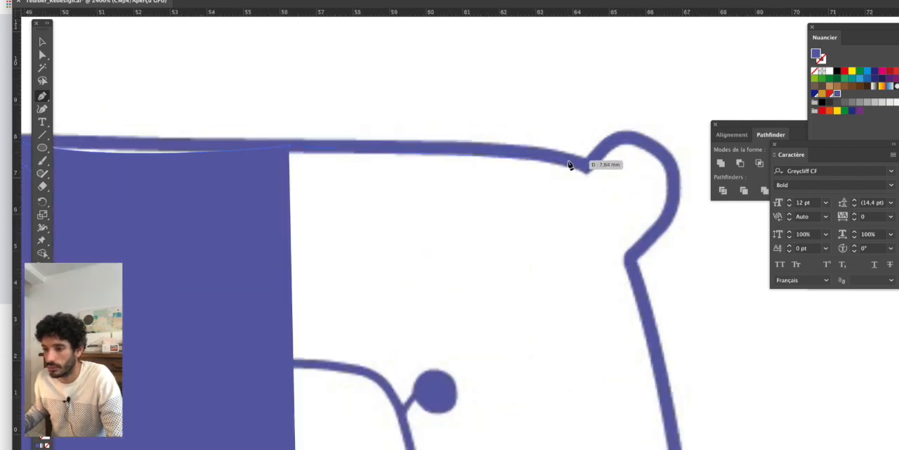
pyautogui.moveTo(569, 165); pyautogui.dragTo(602, 189)
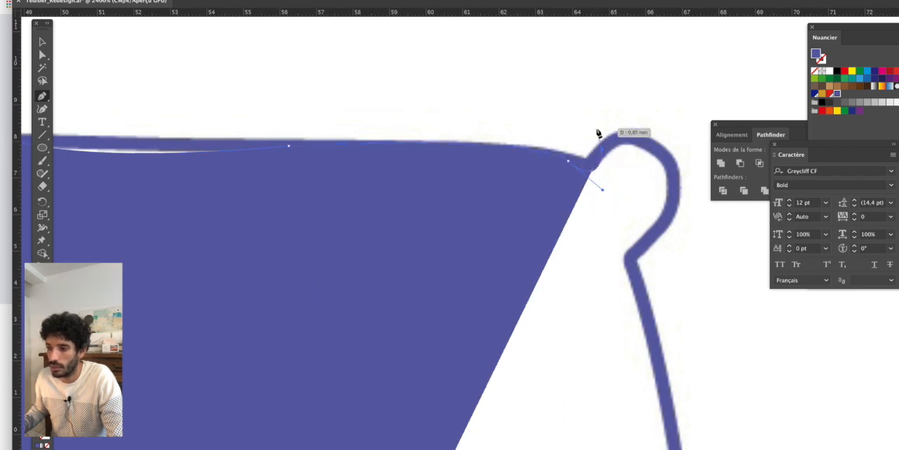
pyautogui.moveTo(596, 133); pyautogui.dragTo(692, 96)
pyautogui.moveTo(656, 136); pyautogui.dragTo(565, 103)
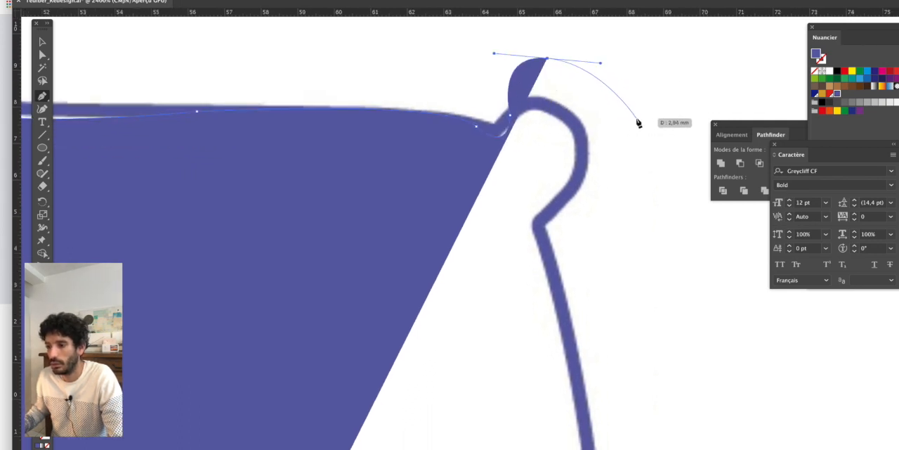
pyautogui.click(624, 107)
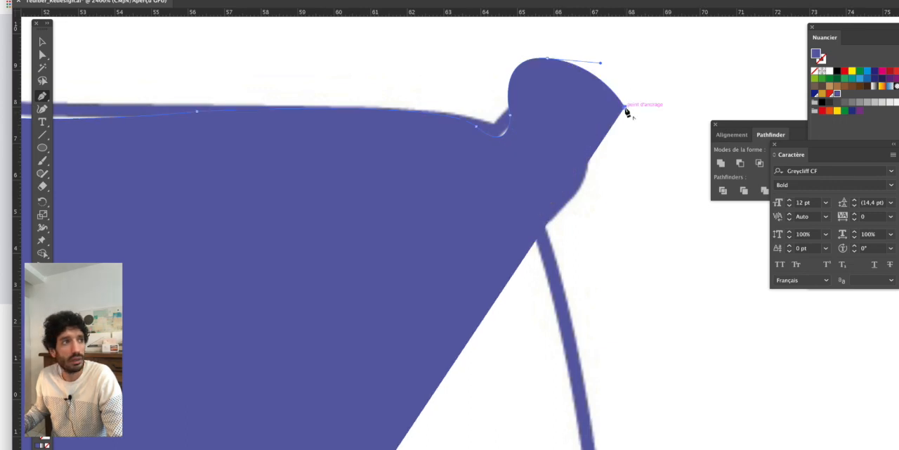
pyautogui.moveTo(583, 222); pyautogui.dragTo(499, 243)
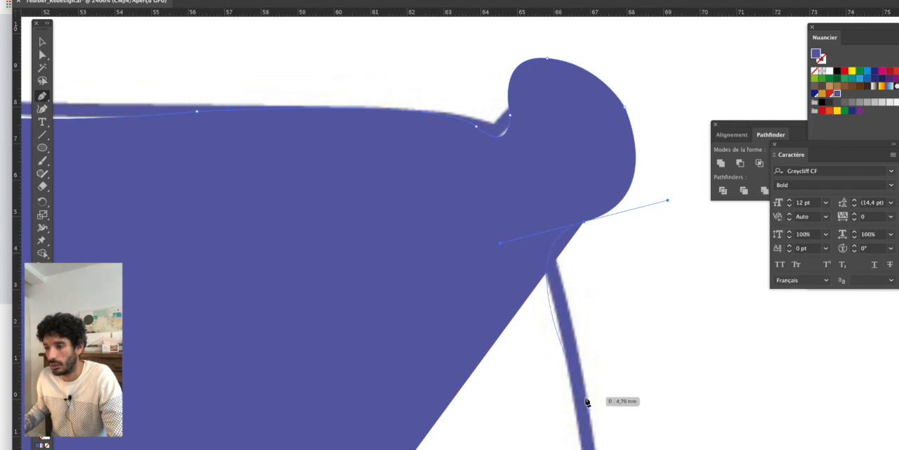
# - Extend the head outline from the right ear's base down the head's side and switch the artwork to outline view
pyautogui.moveTo(582, 408); pyautogui.dragTo(592, 311)
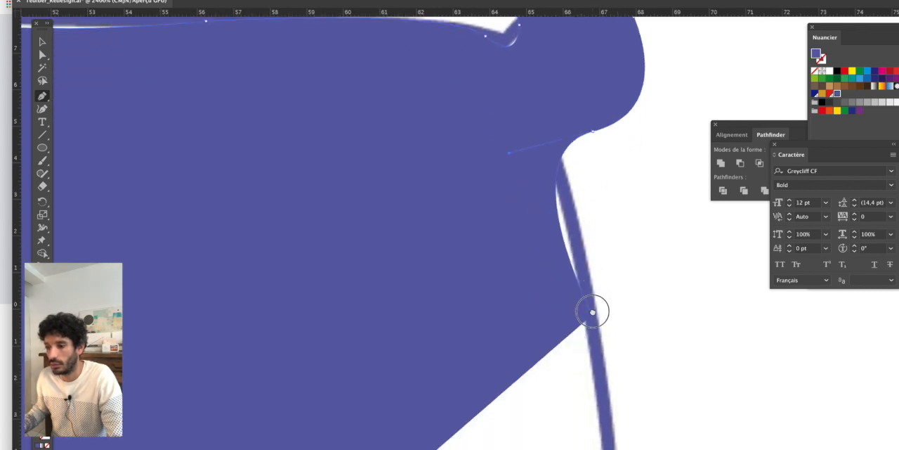
pyautogui.scroll(-2, 550, 290)
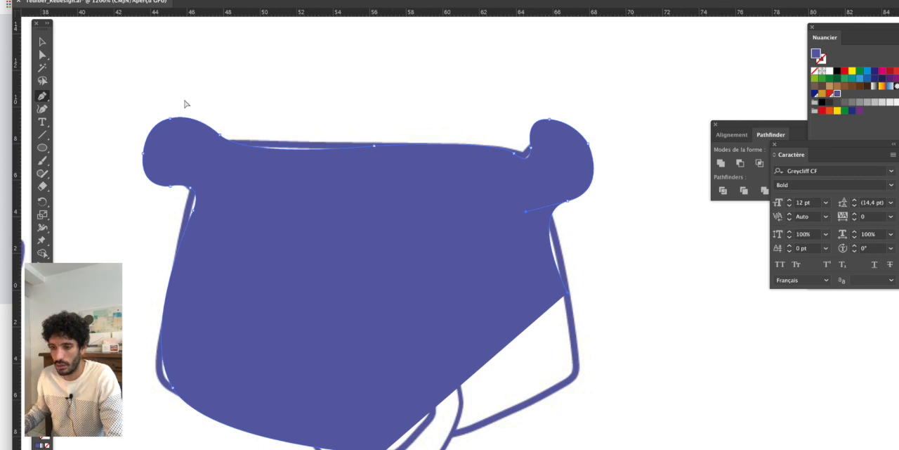
pyautogui.press('super+y')
# - Raise the left ear's top anchor point and extend the inner base's upper handle to round the ear's upper curve
pyautogui.click(43, 55)
pyautogui.moveTo(142, 113); pyautogui.dragTo(205, 120)
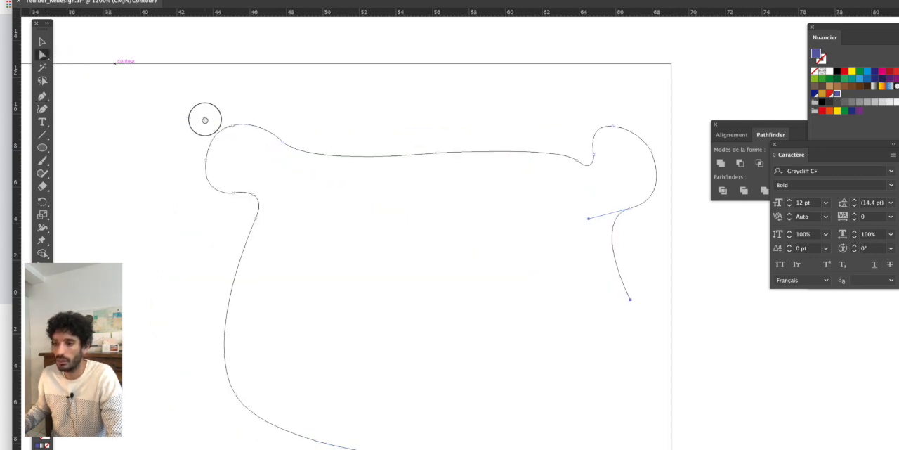
pyautogui.click(269, 95)
pyautogui.hscroll(-3, 271, 94)
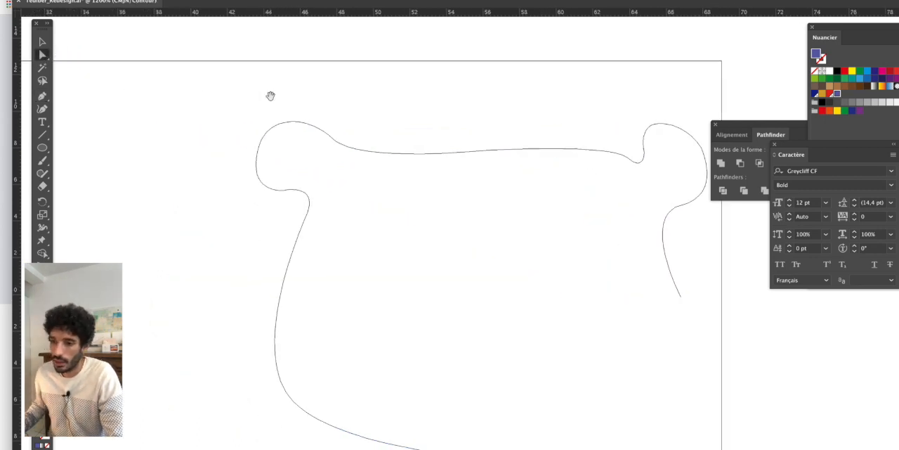
pyautogui.click(284, 124)
pyautogui.moveTo(318, 103); pyautogui.dragTo(321, 134)
pyautogui.scroll(2, 325, 144)
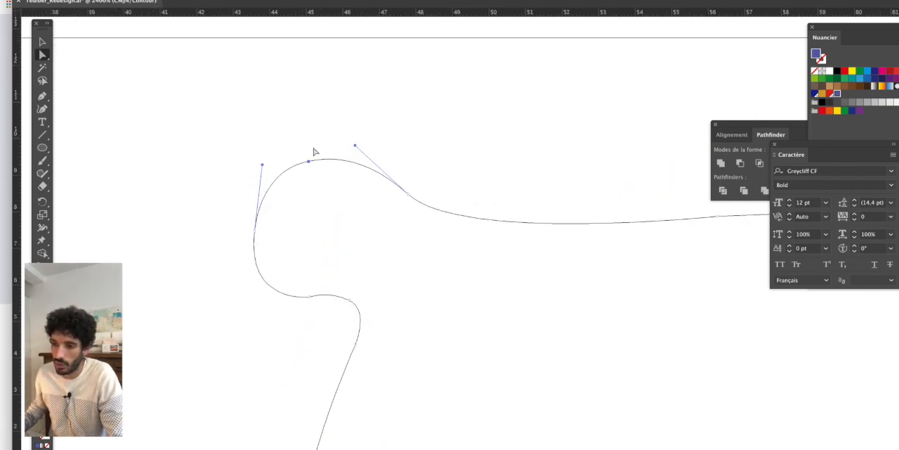
pyautogui.moveTo(310, 163); pyautogui.dragTo(377, 129)
pyautogui.moveTo(260, 161); pyautogui.dragTo(251, 159)
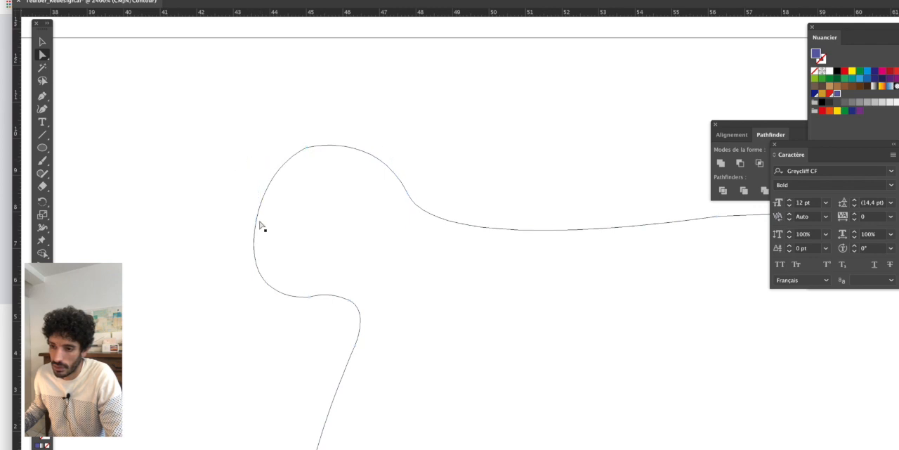
# - Shift the left ear's outer anchor point outward by about 0.2 mm and adjust its upper handle
pyautogui.moveTo(254, 222); pyautogui.dragTo(248, 234)
pyautogui.press('super+z')
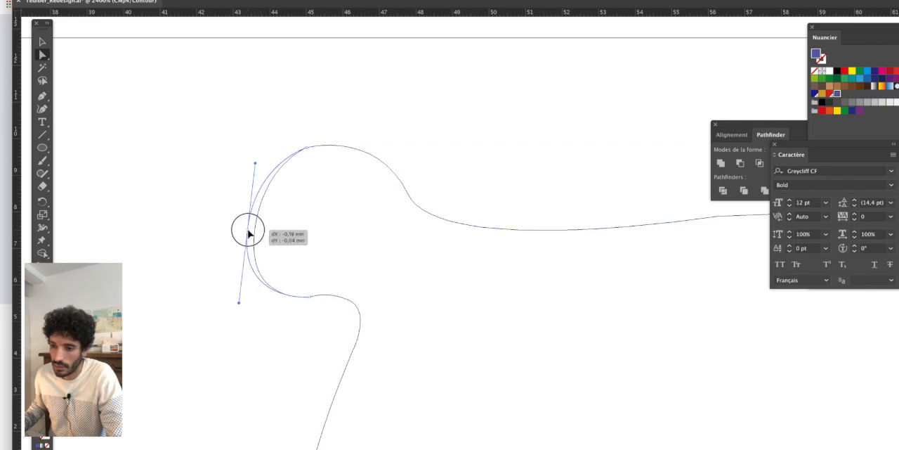
pyautogui.moveTo(241, 178); pyautogui.dragTo(262, 171)
pyautogui.click(310, 296)
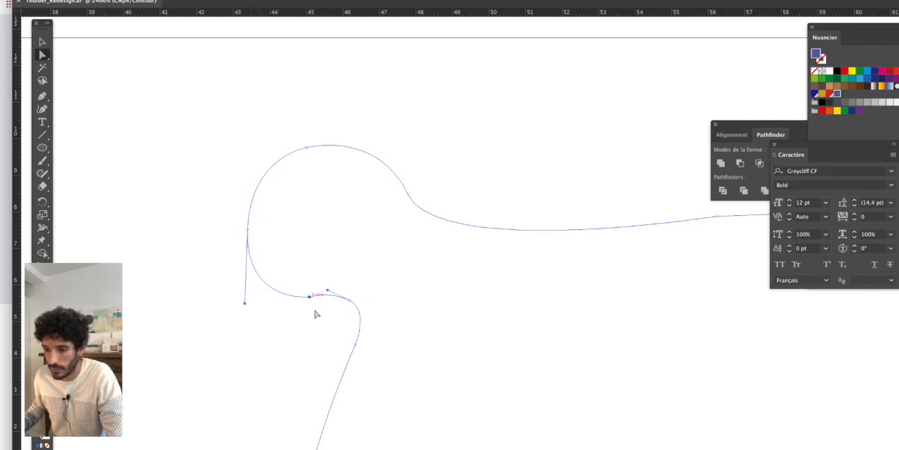
pyautogui.click(349, 302)
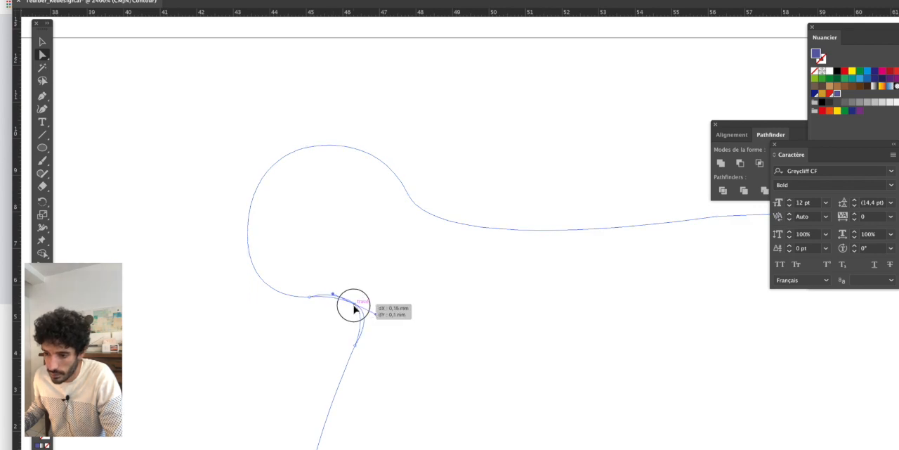
pyautogui.scroll(2, 335, 302)
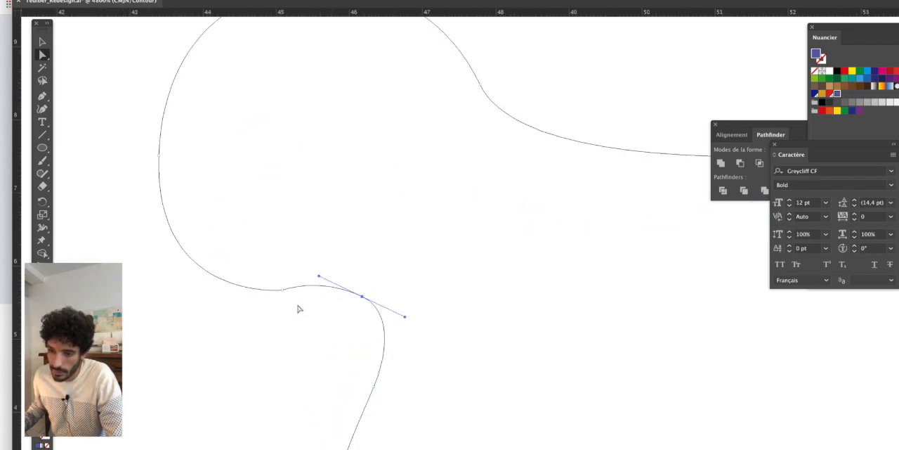
pyautogui.moveTo(286, 297); pyautogui.dragTo(284, 300)
pyautogui.press('super+z')
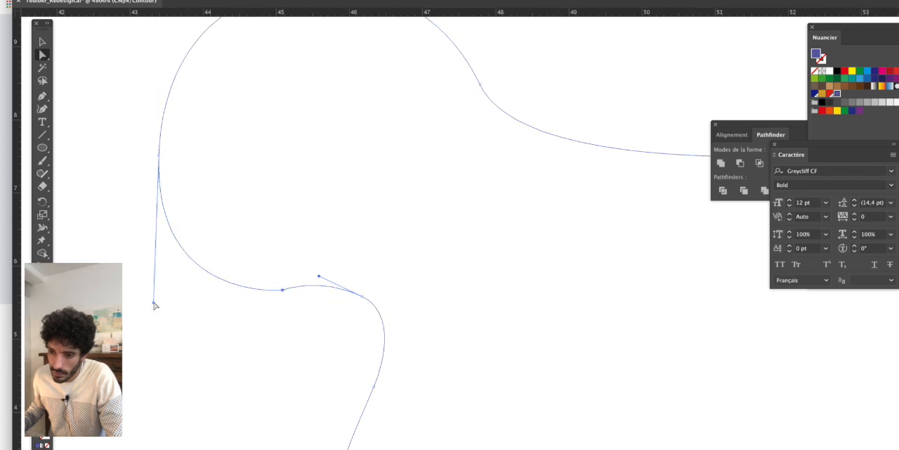
# - Smooth the left ear's underside by extending the outer point's lower handle and adjusting the underside anchor and the inner base's handle
pyautogui.moveTo(155, 304); pyautogui.dragTo(148, 309)
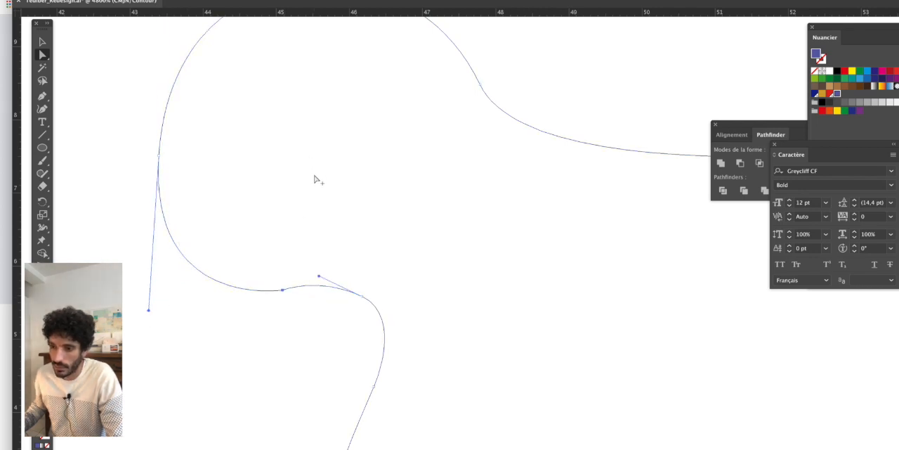
pyautogui.scroll(-2, 317, 168)
pyautogui.moveTo(302, 225); pyautogui.dragTo(315, 223)
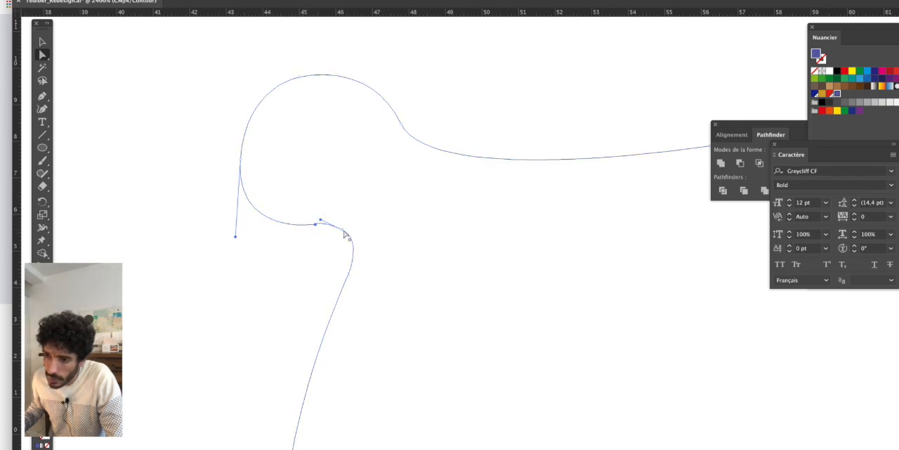
pyautogui.moveTo(344, 234); pyautogui.dragTo(366, 253)
pyautogui.scroll(1, 381, 256)
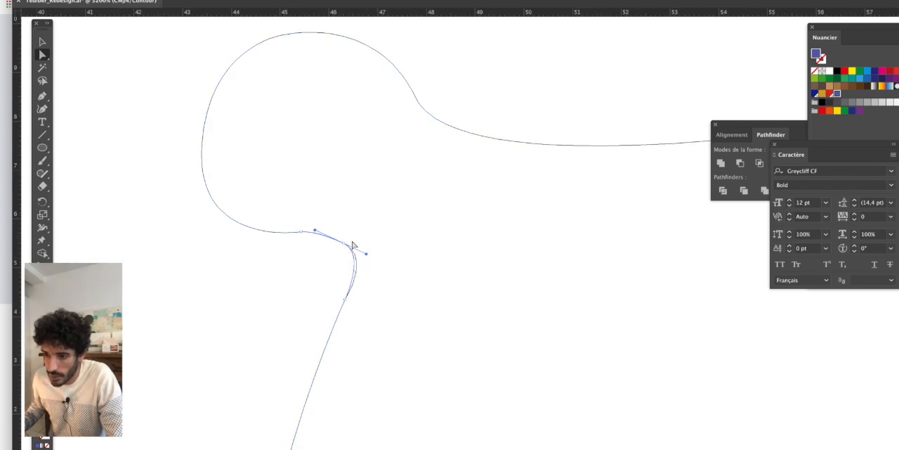
pyautogui.click(302, 232)
pyautogui.moveTo(302, 232); pyautogui.dragTo(324, 228)
pyautogui.click(326, 187)
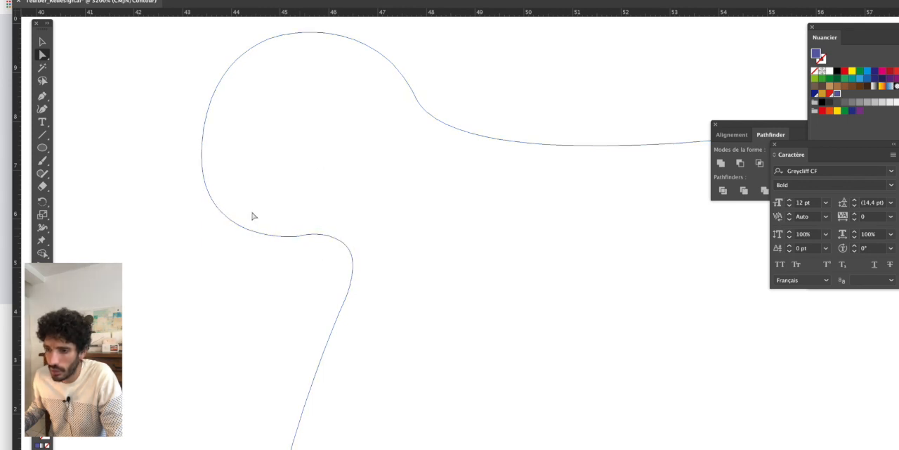
# - Swing the left ear's outer lower handle outward and shift its anchor point about 0.1 mm outward and upward
pyautogui.click(300, 237)
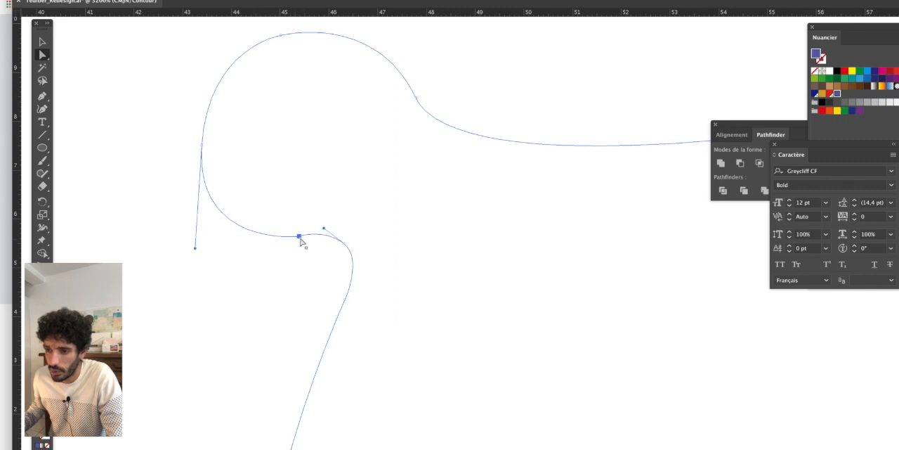
pyautogui.moveTo(195, 250); pyautogui.dragTo(190, 250)
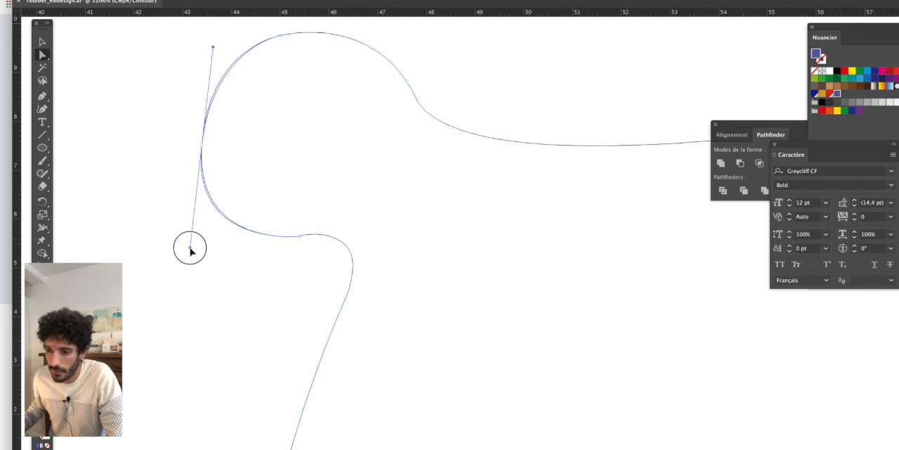
pyautogui.moveTo(202, 148); pyautogui.dragTo(197, 144)
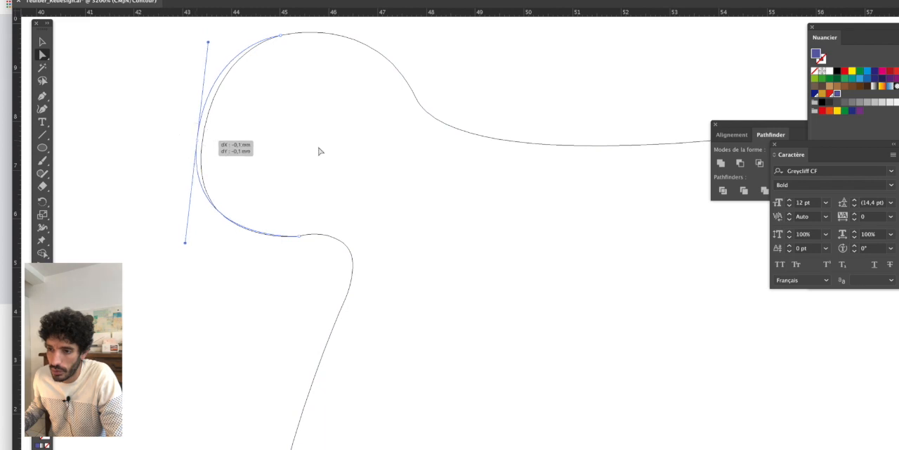
pyautogui.click(370, 154)
# - Raise the left ear's top anchor point slightly and extend the upper handle at its inner base
pyautogui.scroll(-3, 377, 149)
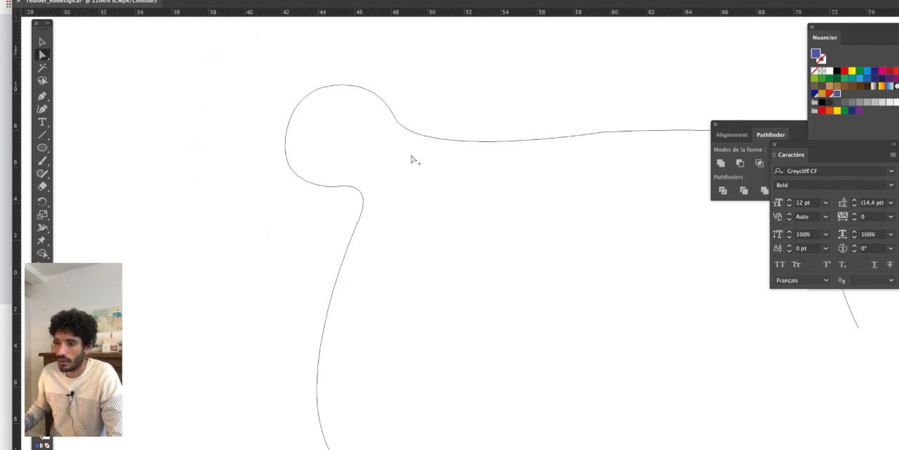
pyautogui.scroll(-1, 477, 153)
pyautogui.moveTo(485, 155); pyautogui.dragTo(408, 188)
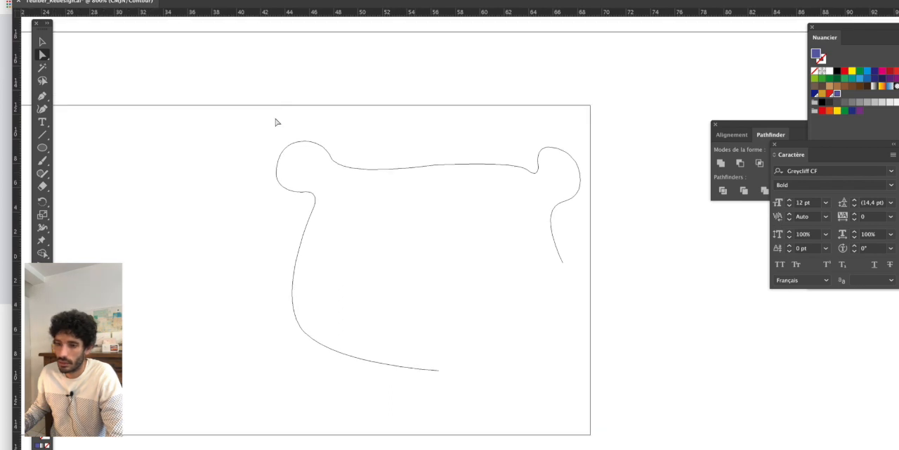
pyautogui.scroll(3, 300, 136)
pyautogui.click(342, 189)
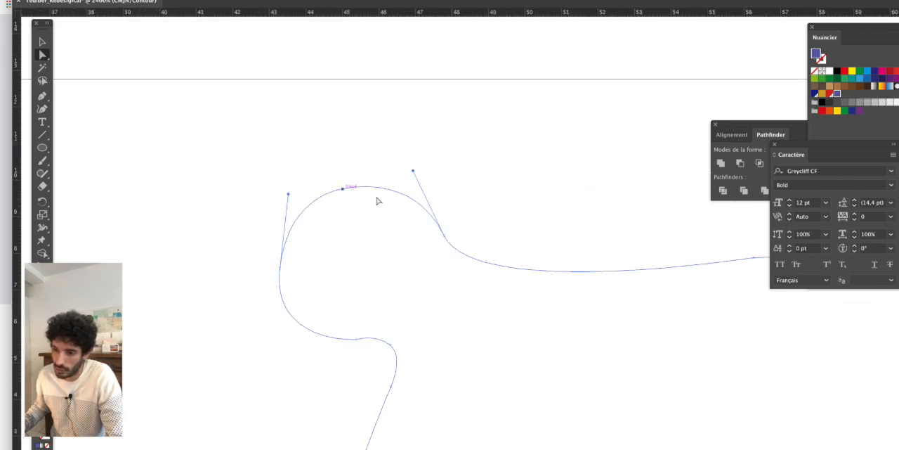
pyautogui.moveTo(344, 191); pyautogui.dragTo(343, 186)
pyautogui.moveTo(414, 173); pyautogui.dragTo(417, 170)
# - Round the right ear by moving its outer anchor point outward, reshaping the upper curve's handle, and raising the top anchor point
pyautogui.scroll(-2, 496, 200)
pyautogui.moveTo(528, 214); pyautogui.dragTo(347, 189)
pyautogui.moveTo(571, 206); pyautogui.dragTo(479, 203)
pyautogui.scroll(2, 537, 209)
pyautogui.click(591, 201)
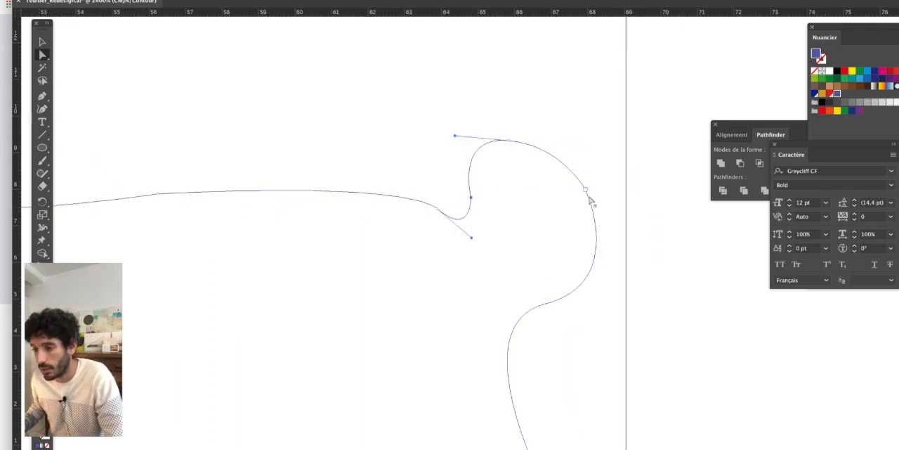
pyautogui.moveTo(589, 195); pyautogui.dragTo(604, 189)
pyautogui.moveTo(556, 144); pyautogui.dragTo(571, 117)
pyautogui.moveTo(510, 142); pyautogui.dragTo(510, 134)
# - Soften the right ear's inner base by shifting its two anchor points toward the head's middle and flattening the curve's handle
pyautogui.moveTo(421, 202); pyautogui.dragTo(416, 200)
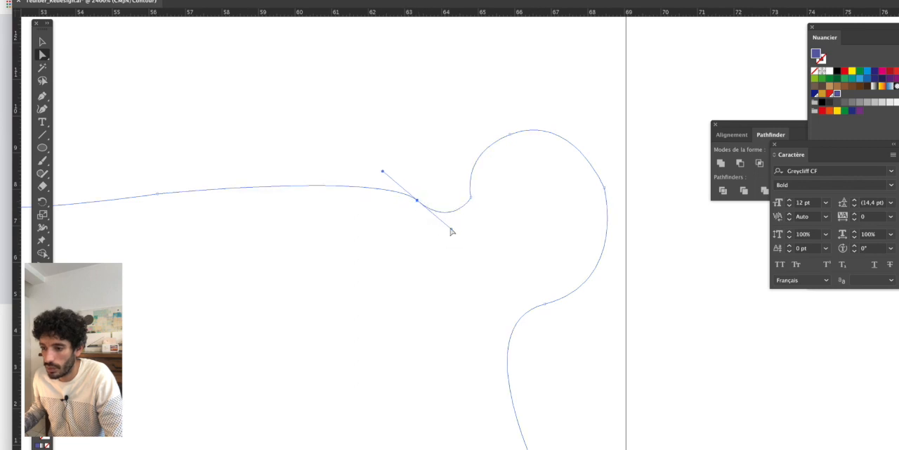
pyautogui.moveTo(452, 231); pyautogui.dragTo(458, 221)
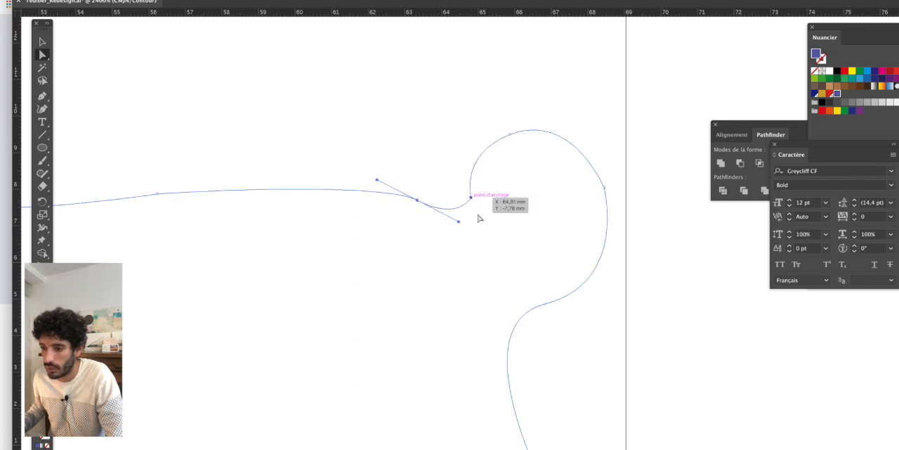
pyautogui.click(470, 196)
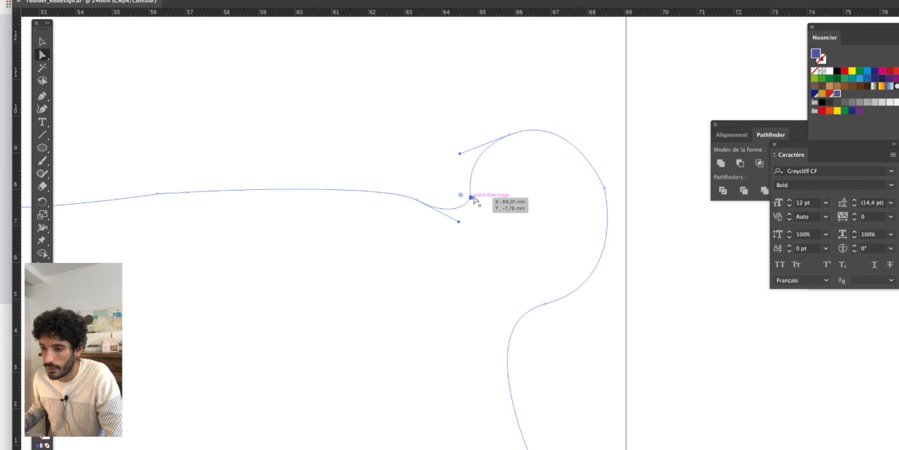
pyautogui.moveTo(471, 196); pyautogui.dragTo(464, 191)
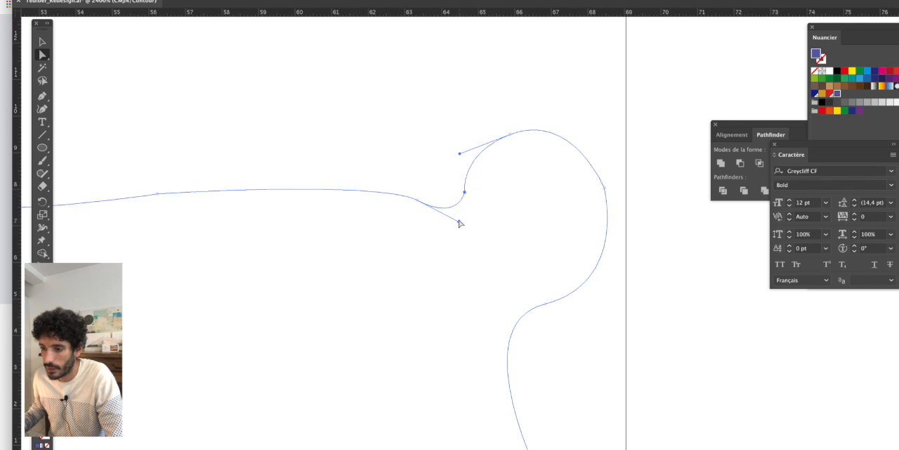
pyautogui.moveTo(461, 223); pyautogui.dragTo(464, 223)
# - Extend the right ear's top handle outward to fill out the curve toward its outer anchor point
pyautogui.click(598, 180)
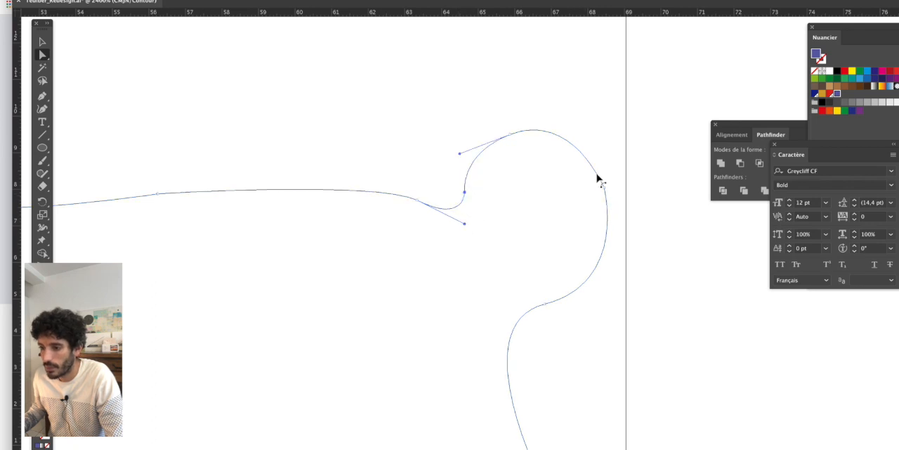
pyautogui.click(604, 188)
pyautogui.moveTo(575, 113); pyautogui.dragTo(582, 110)
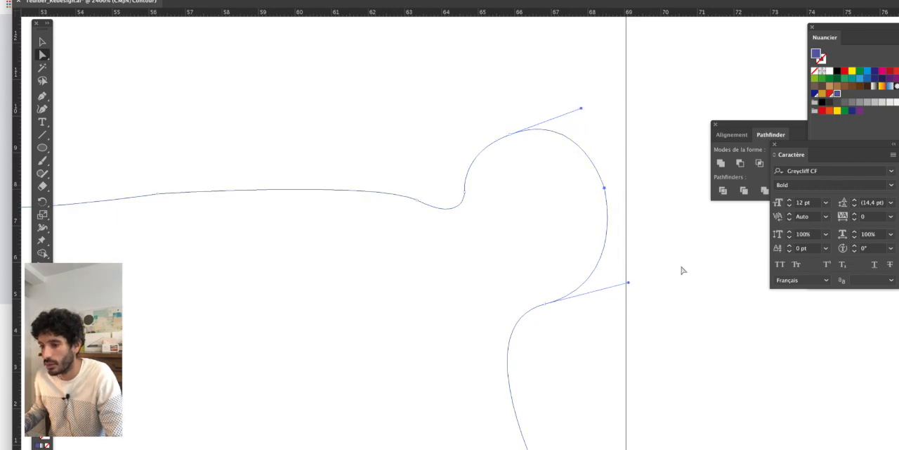
pyautogui.click(655, 268)
# - Reduce the left ear by moving its outer anchor point inward about 0.25 mm and lowering its top anchor point slightly
pyautogui.scroll(-2, 655, 268)
pyautogui.moveTo(564, 243); pyautogui.dragTo(535, 200)
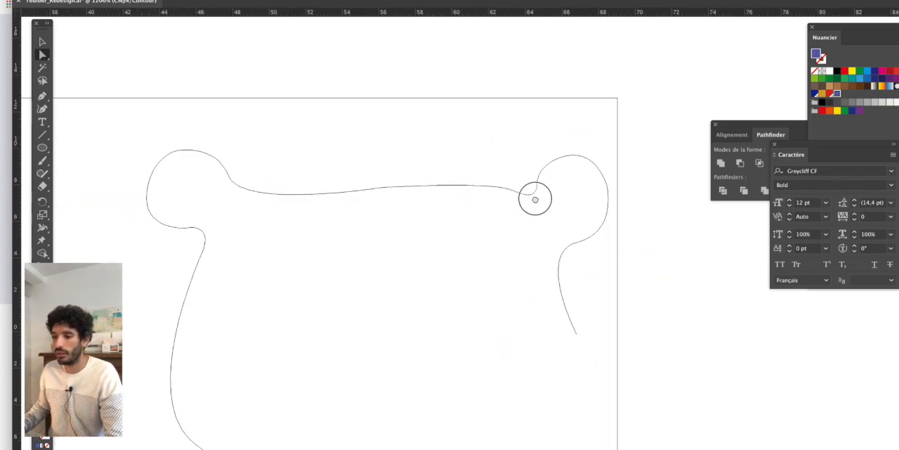
pyautogui.moveTo(302, 180); pyautogui.dragTo(363, 149)
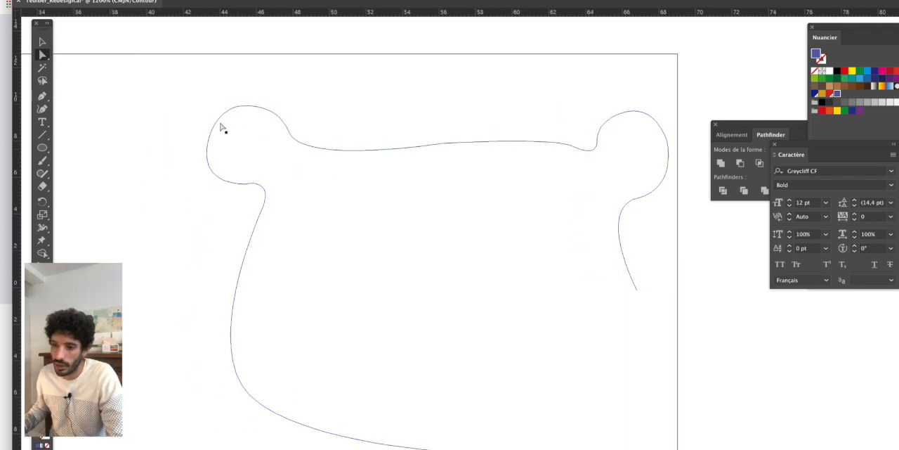
pyautogui.scroll(2, 211, 131)
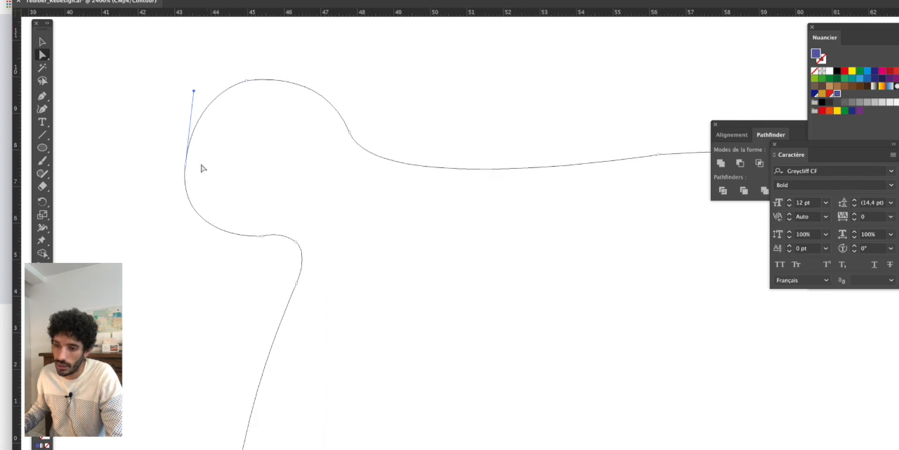
pyautogui.moveTo(187, 167); pyautogui.dragTo(194, 167)
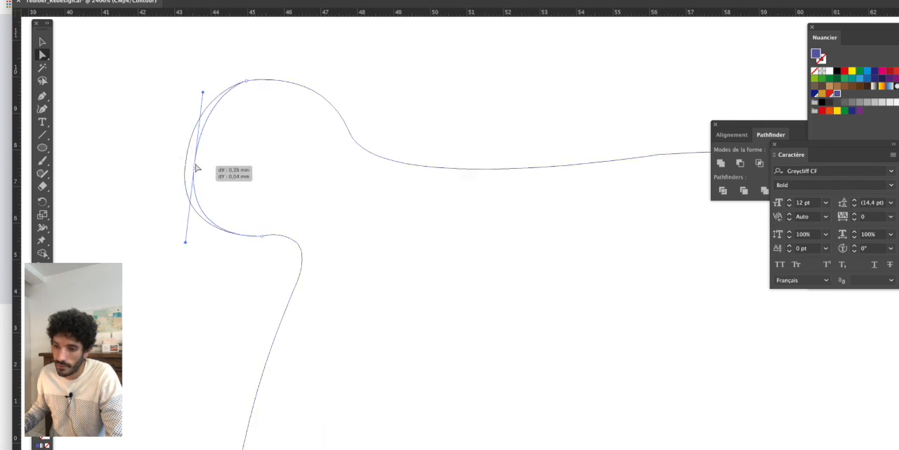
pyautogui.moveTo(251, 83); pyautogui.dragTo(251, 87)
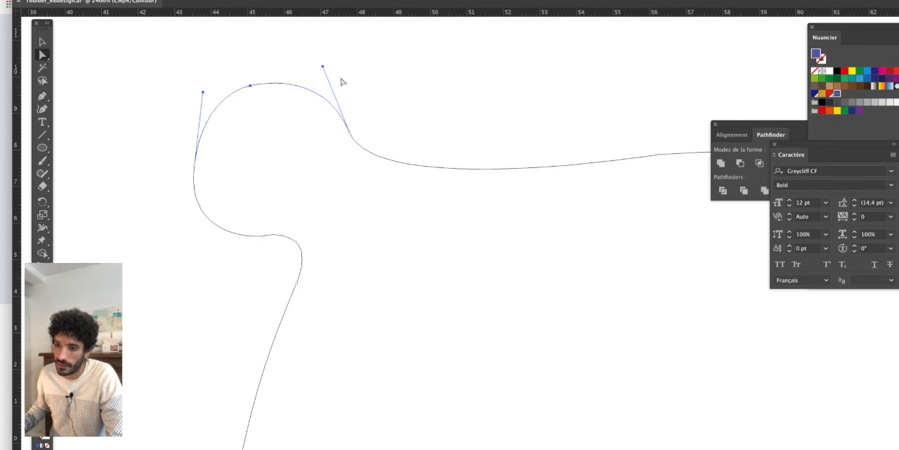
# - Enlarge the right ear by moving its outer anchor point slightly outward and down, and extend the top anchor's handle to keep the curve round
pyautogui.scroll(-4, 342, 100)
pyautogui.moveTo(468, 175); pyautogui.dragTo(453, 175)
pyautogui.scroll(1, 551, 154)
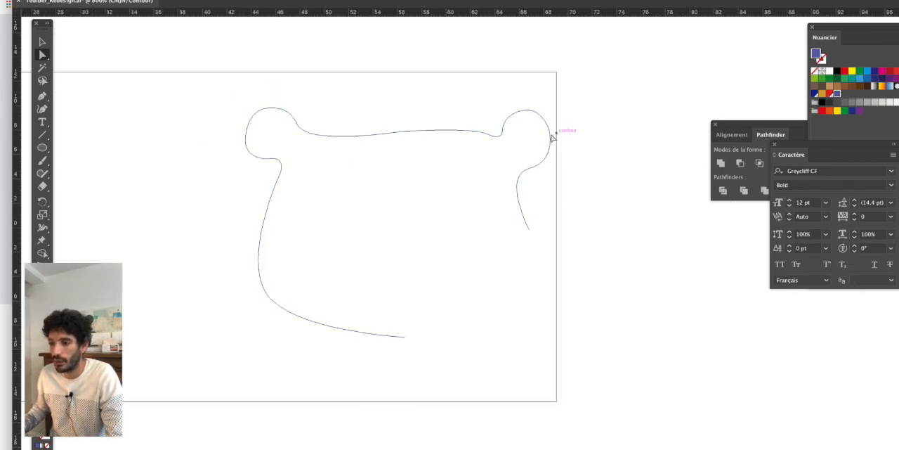
pyautogui.click(550, 127)
pyautogui.scroll(1, 557, 138)
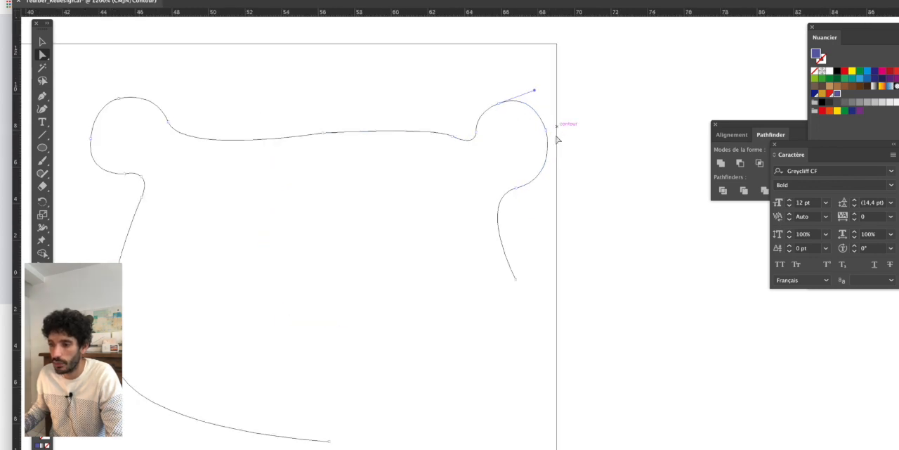
pyautogui.click(546, 131)
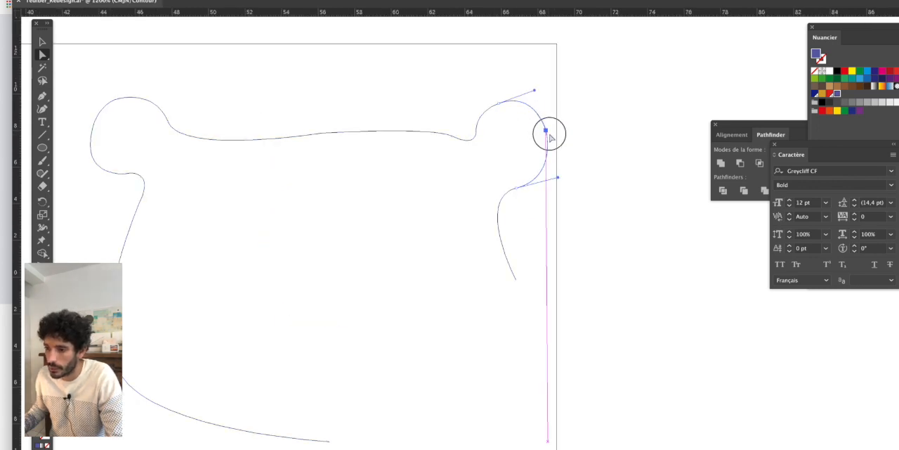
pyautogui.moveTo(550, 138); pyautogui.dragTo(552, 139)
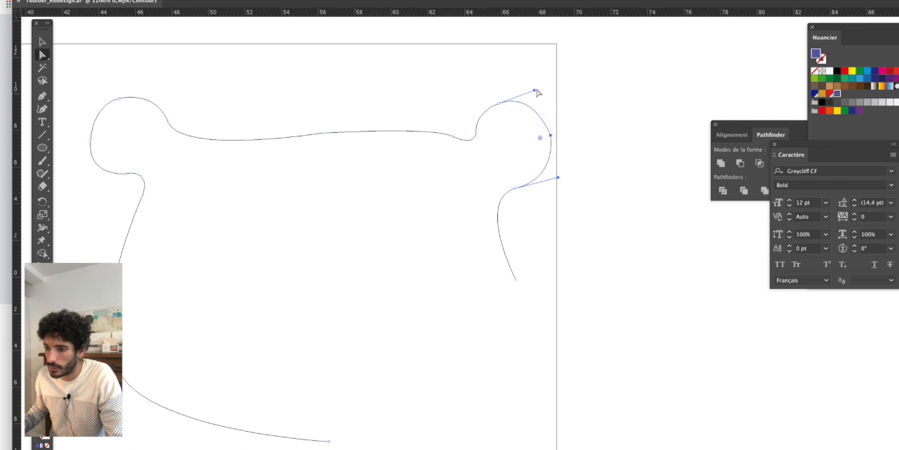
pyautogui.moveTo(534, 90); pyautogui.dragTo(541, 92)
pyautogui.click(602, 110)
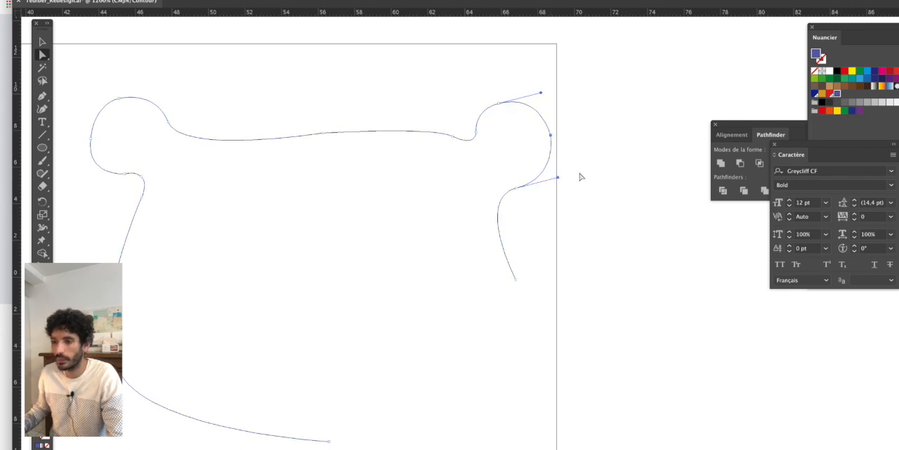
pyautogui.click(561, 193)
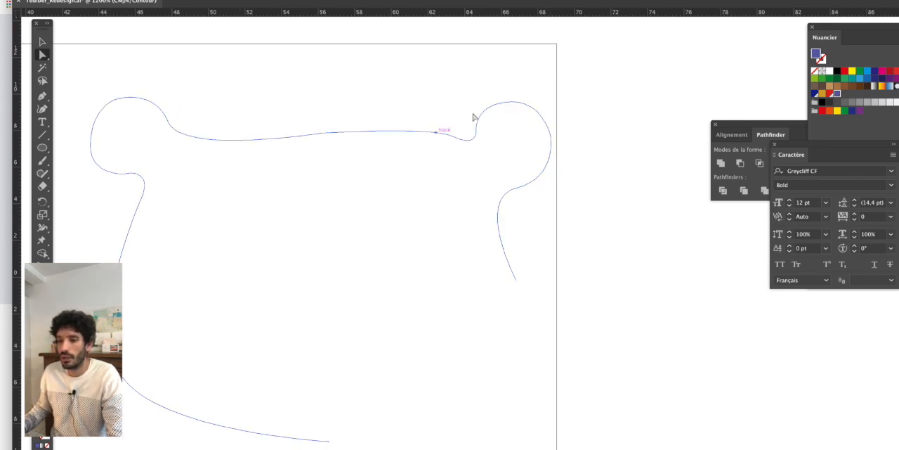
# - Arch the right half of the head's top edge by pulling the handle near the right ear's inner base upward and inward
pyautogui.click(103, 172)
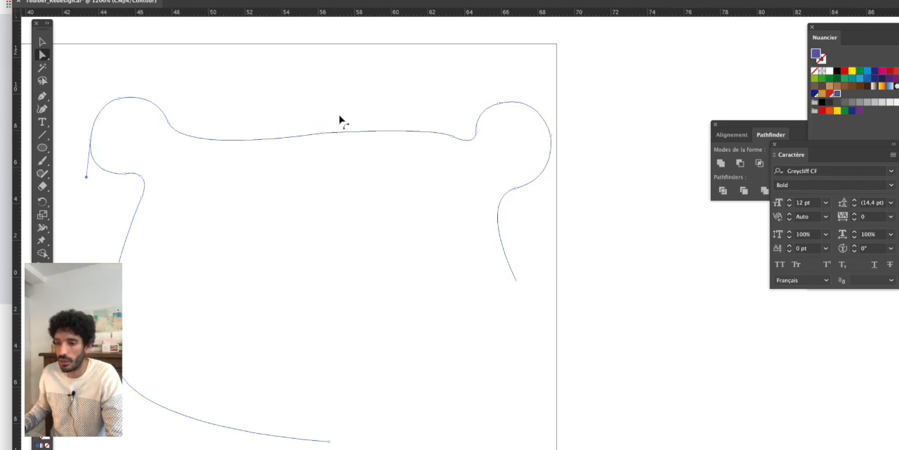
pyautogui.click(343, 145)
pyautogui.hscroll(-3, 342, 149)
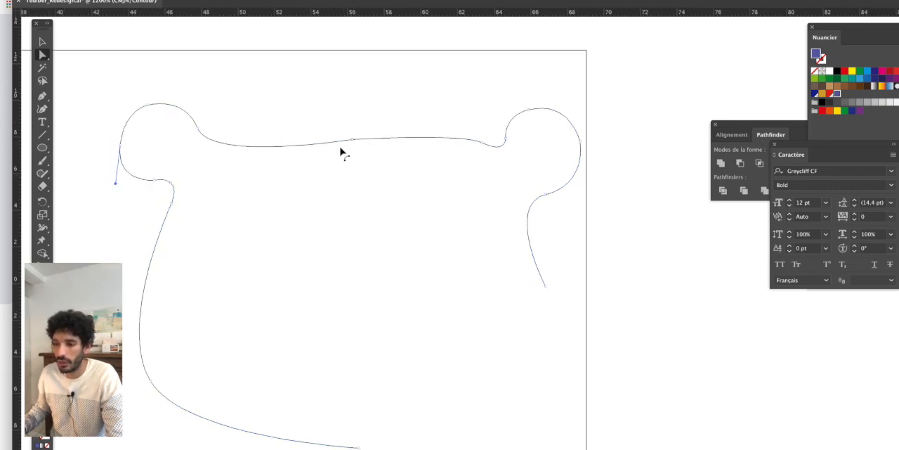
pyautogui.scroll(2, 355, 150)
pyautogui.click(367, 131)
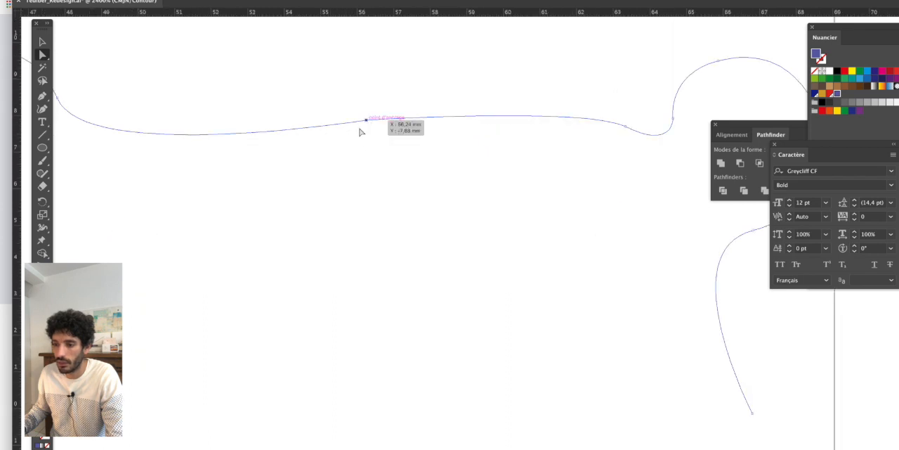
pyautogui.moveTo(586, 107); pyautogui.dragTo(560, 98)
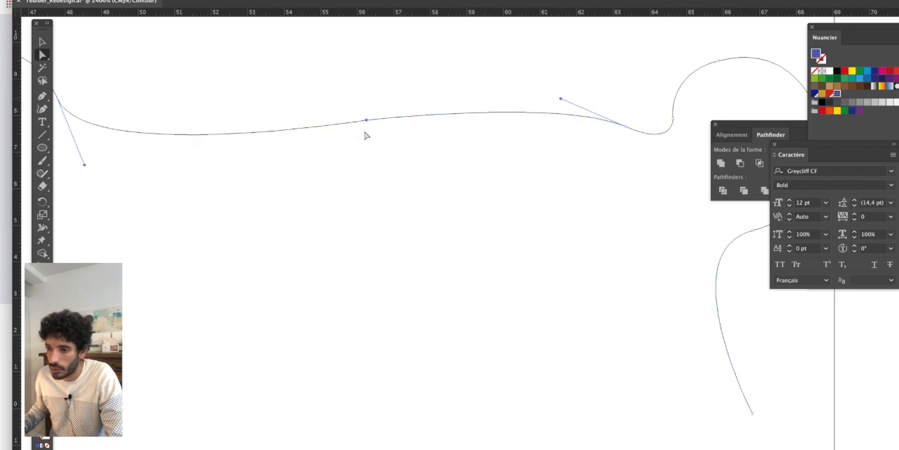
pyautogui.scroll(-3, 383, 192)
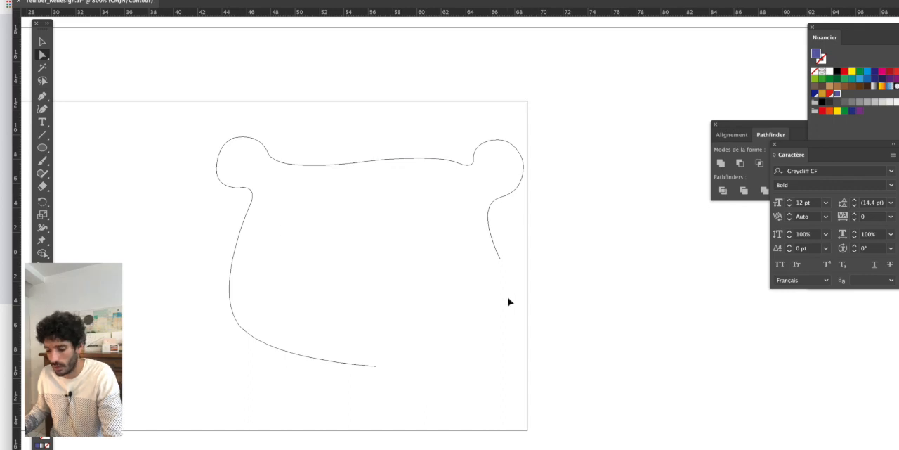
# - Close the head's outline with the Pen tool, curving from the open end below the right ear to the chin's end point
pyautogui.hotkey('ctrl', 'y')
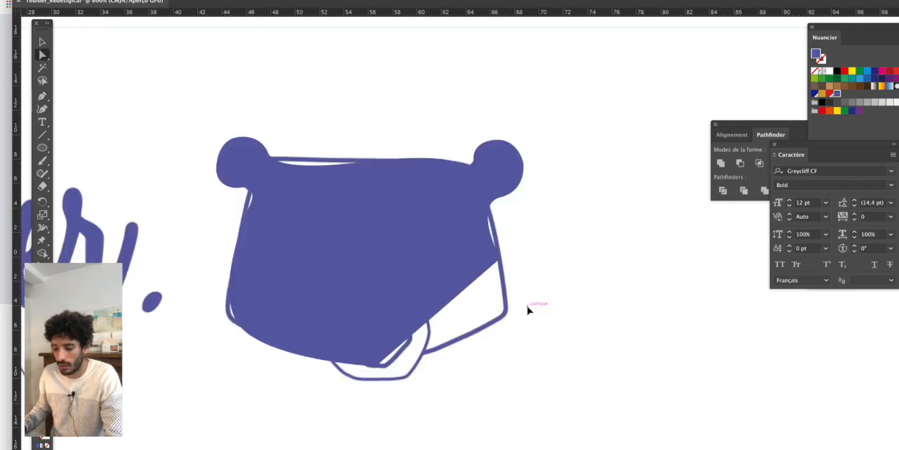
pyautogui.hotkey('ctrl', 'y')
pyautogui.scroll(-2, 498, 245)
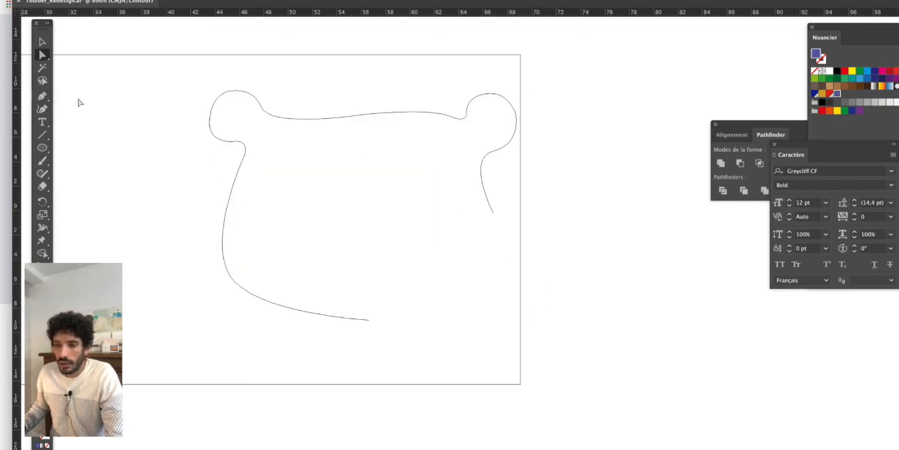
pyautogui.click(43, 96)
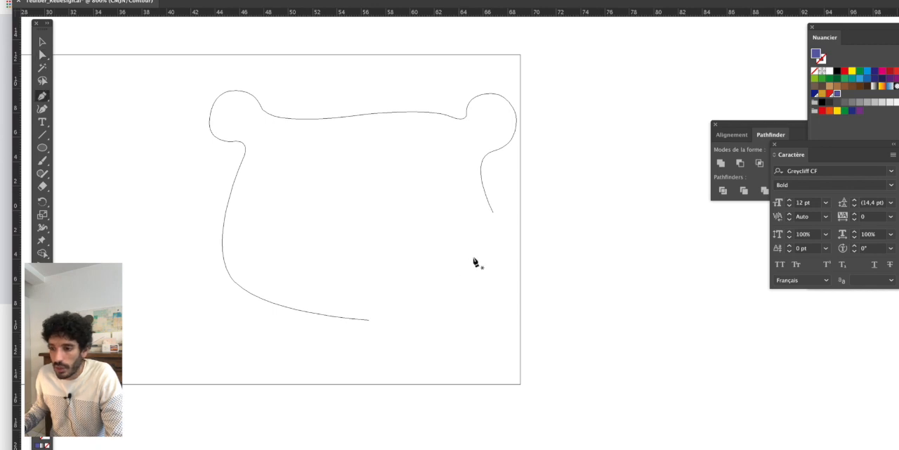
pyautogui.click(493, 212)
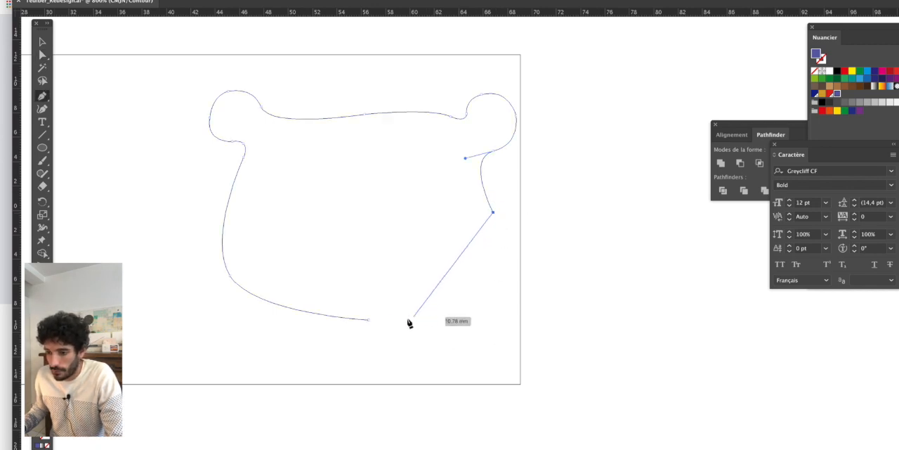
pyautogui.moveTo(368, 320); pyautogui.dragTo(188, 327)
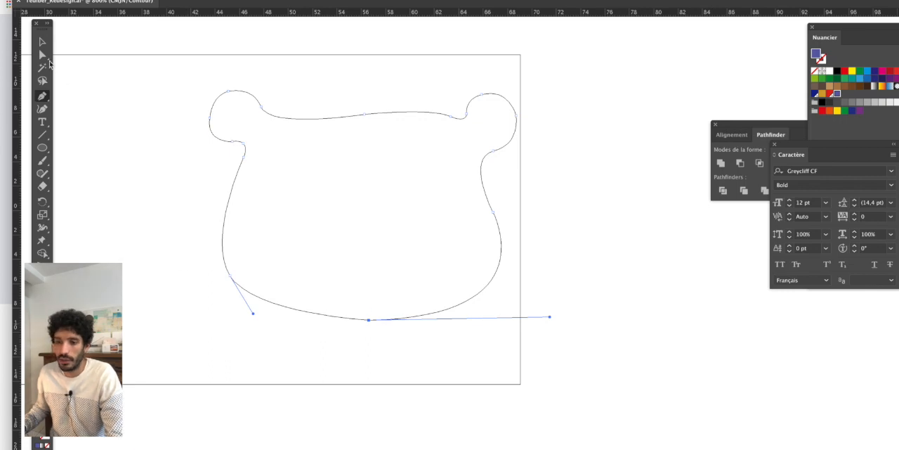
# - Select the whole head path, return to preview display and swap its fill and stroke so the head is only outlined
pyautogui.moveTo(44, 55); pyautogui.dragTo(74, 69)
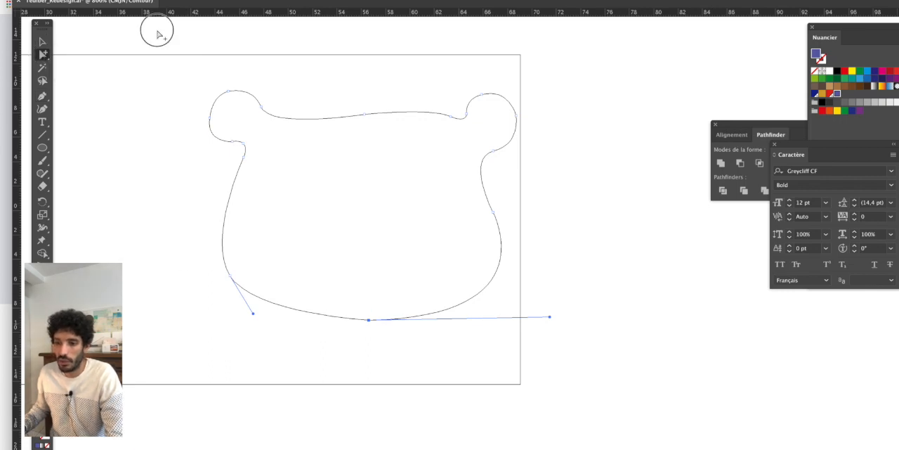
pyautogui.click(375, 132)
pyautogui.hotkey('ctrl', 'y')
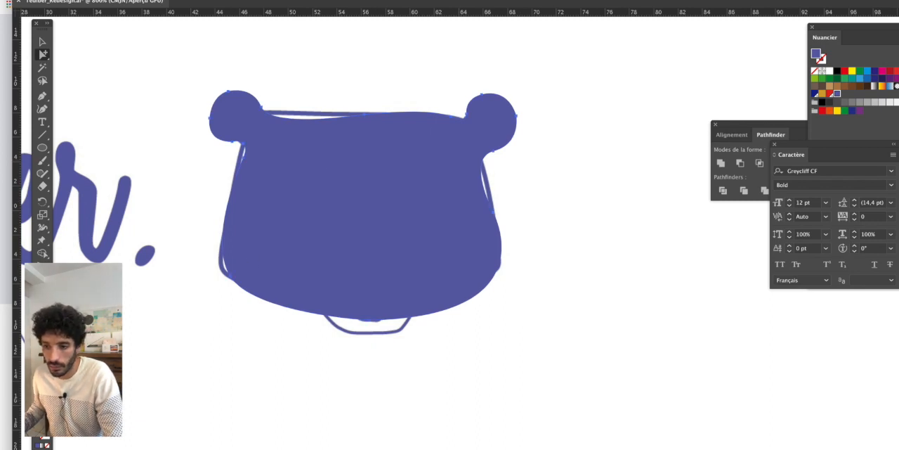
pyautogui.hotkey('shift', 'x')
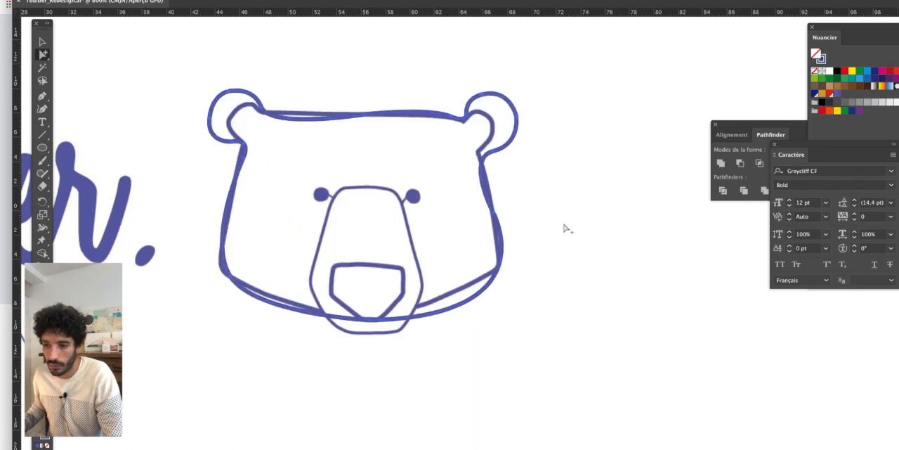
# - Draw a closed, rounded muzzle outline around the nose with the Pen tool, starting on the sketched snout's left side and extending below the chin
pyautogui.click(42, 97)
pyautogui.scroll(2, 317, 203)
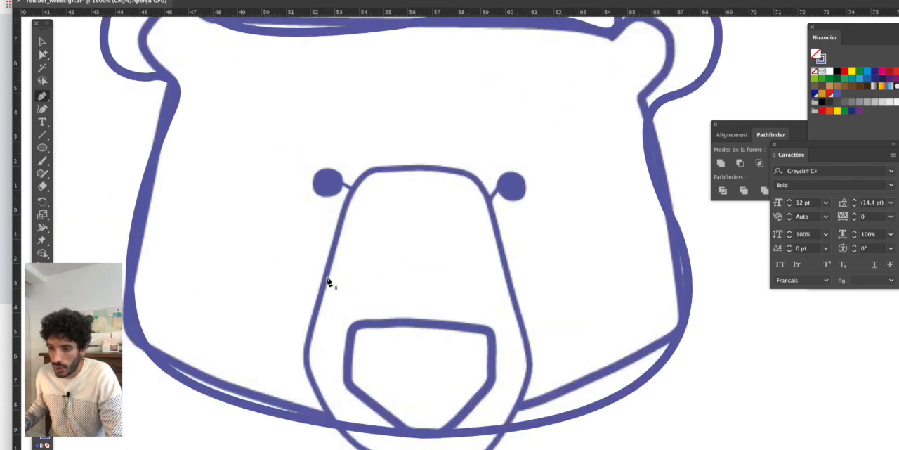
pyautogui.click(327, 277)
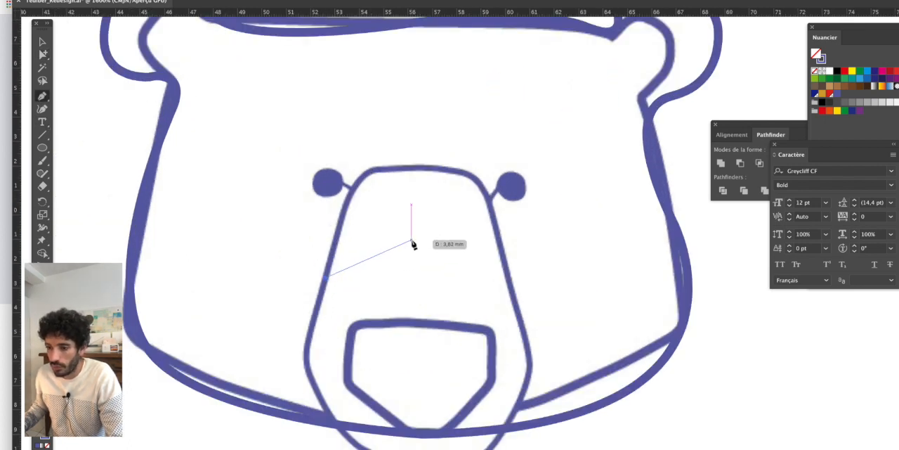
pyautogui.moveTo(413, 242); pyautogui.dragTo(479, 243)
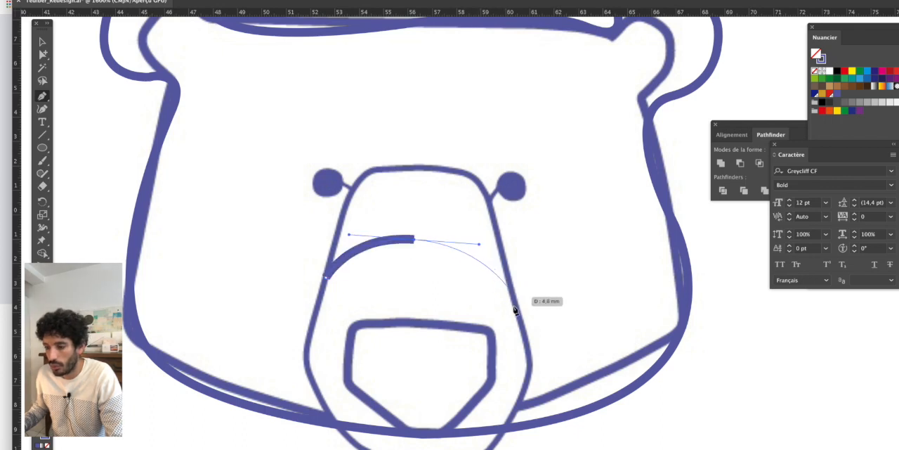
pyautogui.scroll(-5, 517, 271)
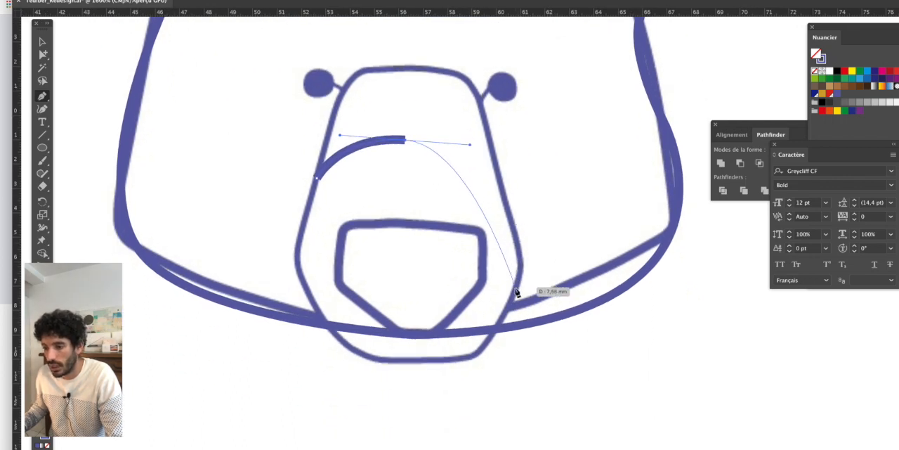
pyautogui.moveTo(515, 288)
pyautogui.mouseDown()
pyautogui.moveTo(503, 413)
pyautogui.moveTo(528, 438)
pyautogui.mouseUp()
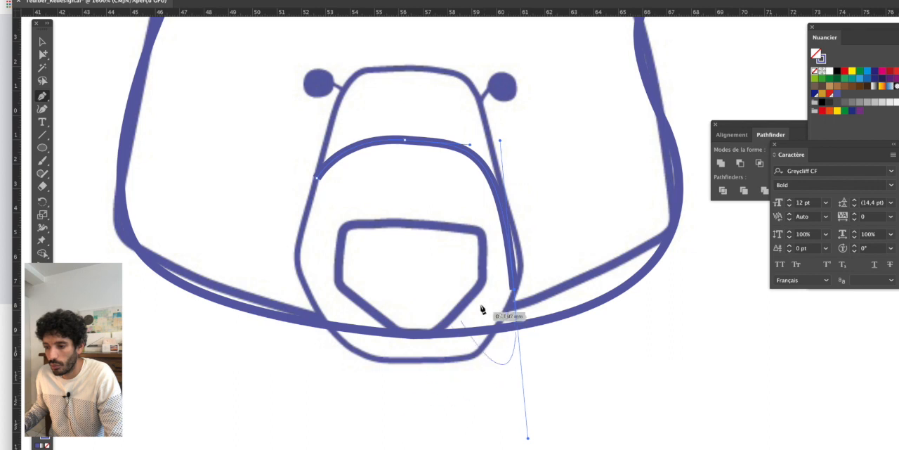
pyautogui.hotkey('ctrl', 'z')
pyautogui.moveTo(506, 211)
pyautogui.mouseDown()
pyautogui.moveTo(508, 255)
pyautogui.moveTo(520, 266)
pyautogui.mouseUp()
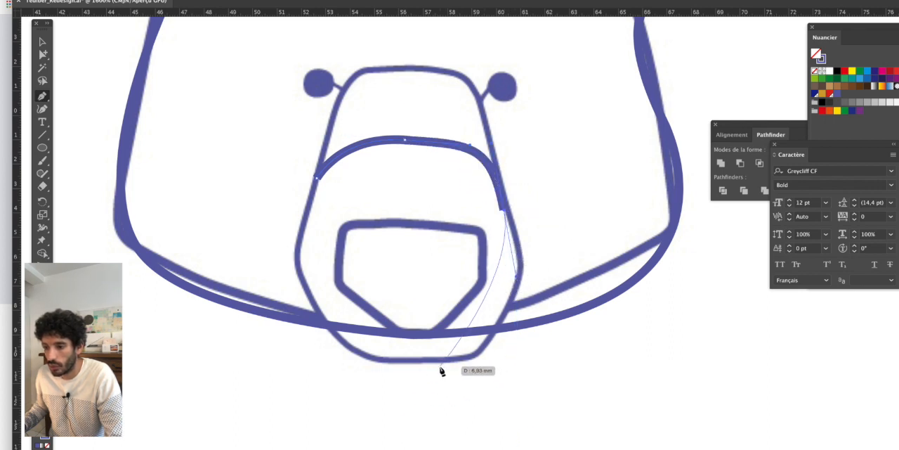
pyautogui.moveTo(428, 359)
pyautogui.mouseDown()
pyautogui.moveTo(312, 363)
pyautogui.moveTo(306, 355)
pyautogui.mouseUp()
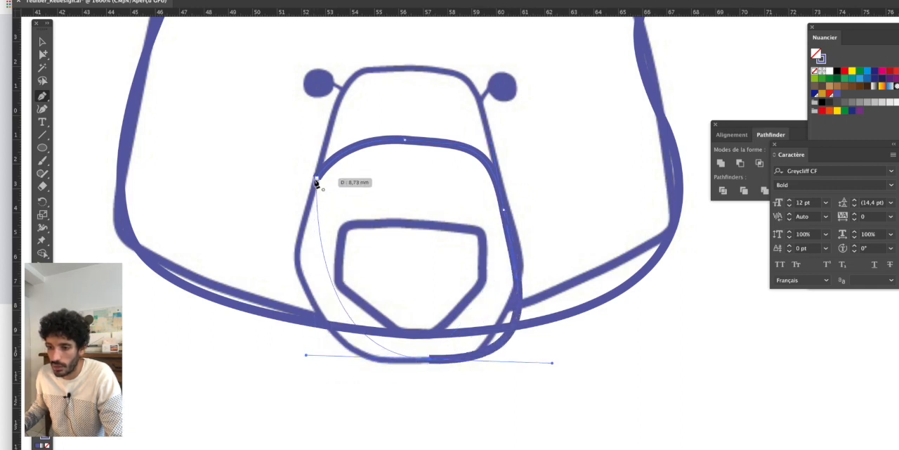
pyautogui.moveTo(317, 181)
pyautogui.mouseDown()
pyautogui.moveTo(335, 100)
pyautogui.moveTo(372, 86)
pyautogui.moveTo(364, 76)
pyautogui.moveTo(379, 30)
pyautogui.mouseUp()
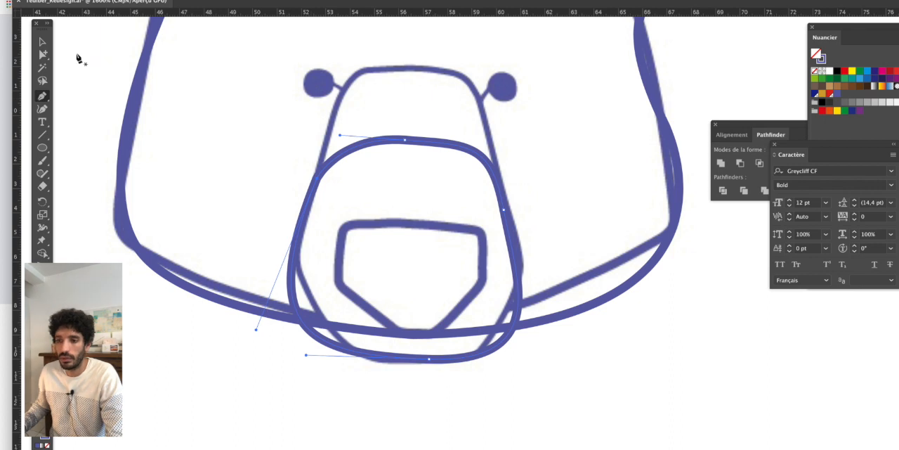
# - Switch to outline view and extend the muzzle's top handle outward to fill out its upper left corner
pyautogui.click(42, 55)
pyautogui.click(241, 175)
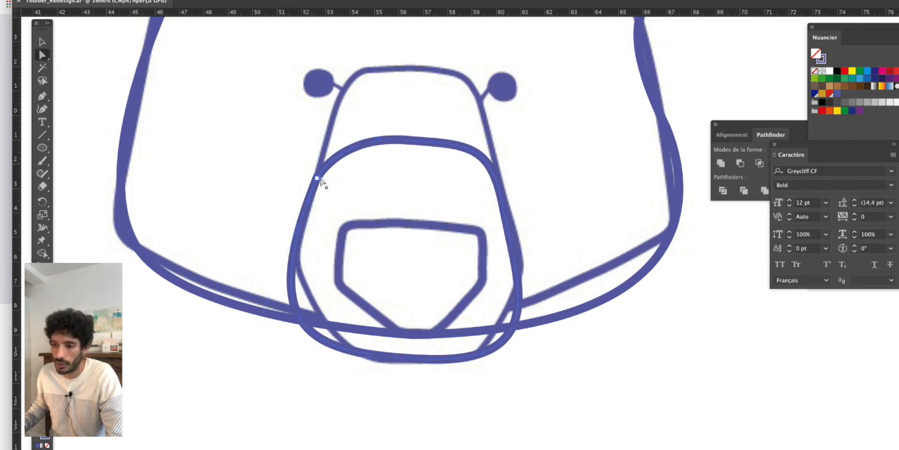
pyautogui.press('super+y')
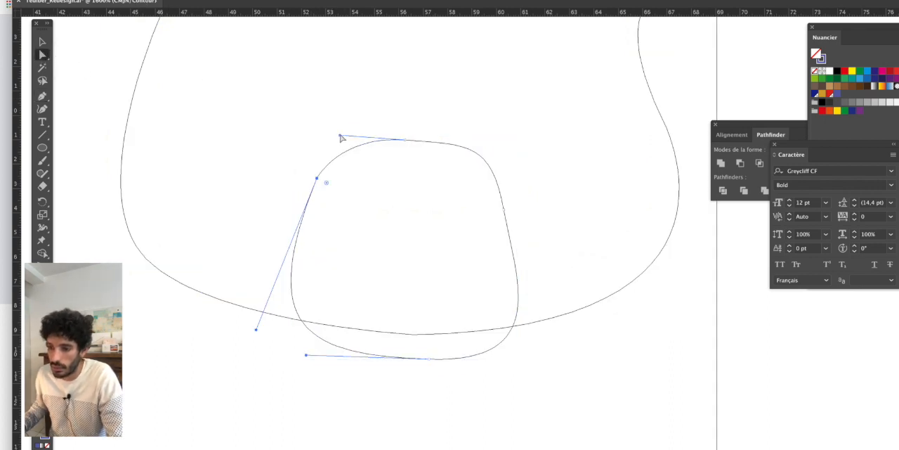
pyautogui.moveTo(330, 133); pyautogui.dragTo(330, 132)
pyautogui.click(489, 136)
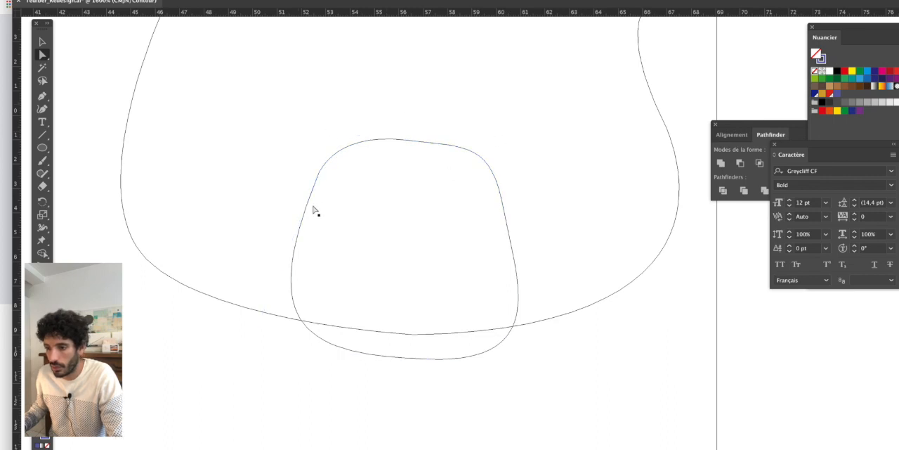
# - Move the muzzle's left anchor point about 0.08 mm outward and 0.23 mm down
pyautogui.click(317, 182)
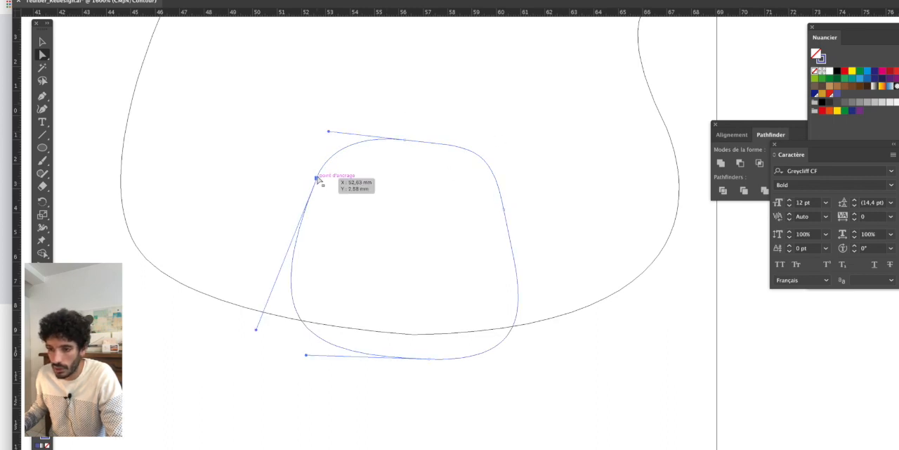
pyautogui.click(316, 180)
pyautogui.moveTo(317, 183); pyautogui.dragTo(315, 188)
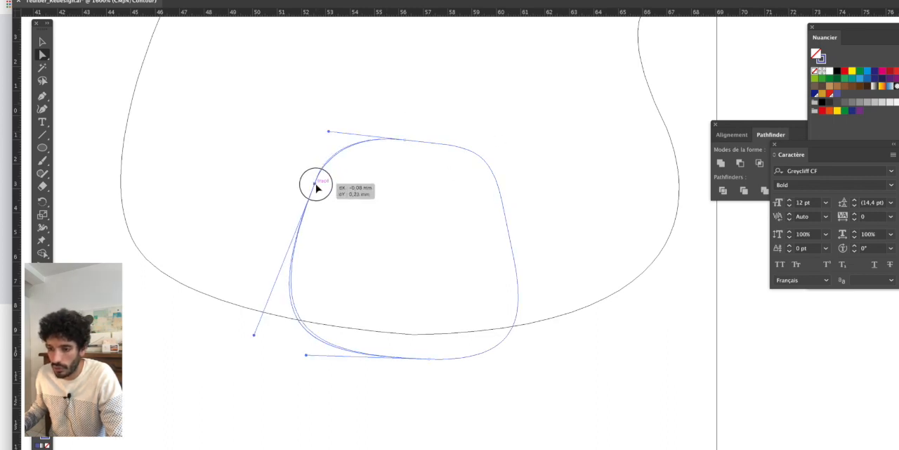
pyautogui.click(489, 184)
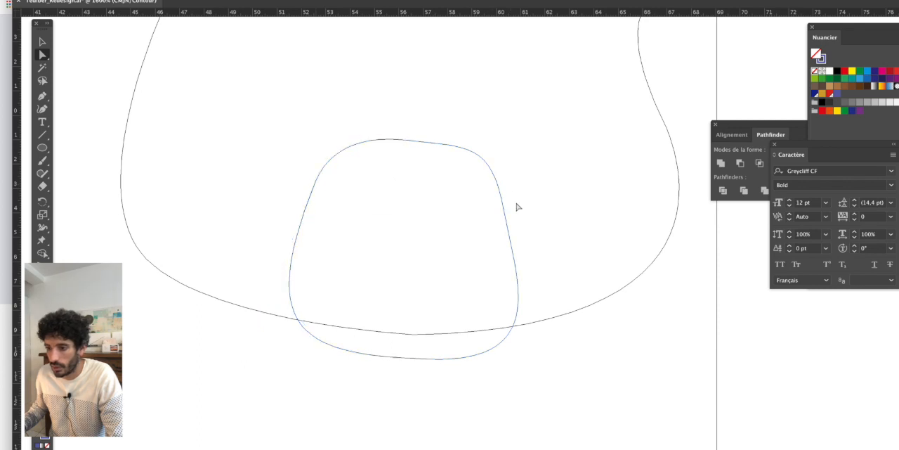
# - Level the handles at the muzzle's bottom anchor point to even out its lower curve, and return to preview display
pyautogui.click(355, 359)
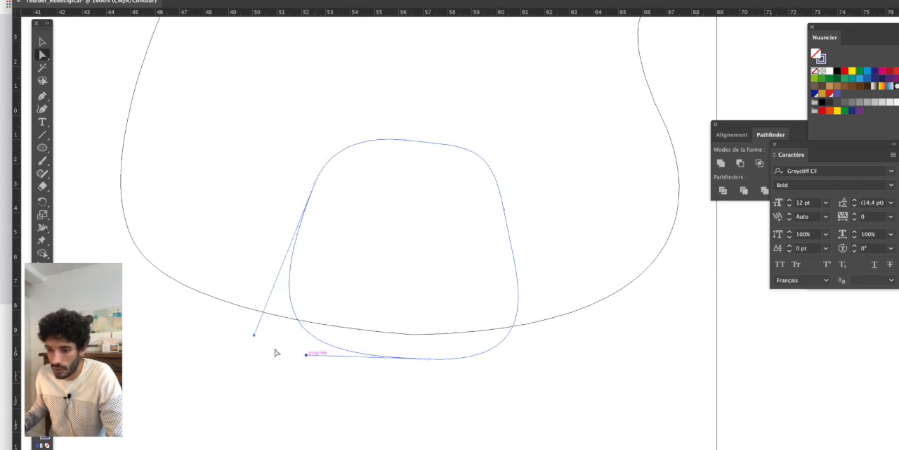
pyautogui.click(427, 359)
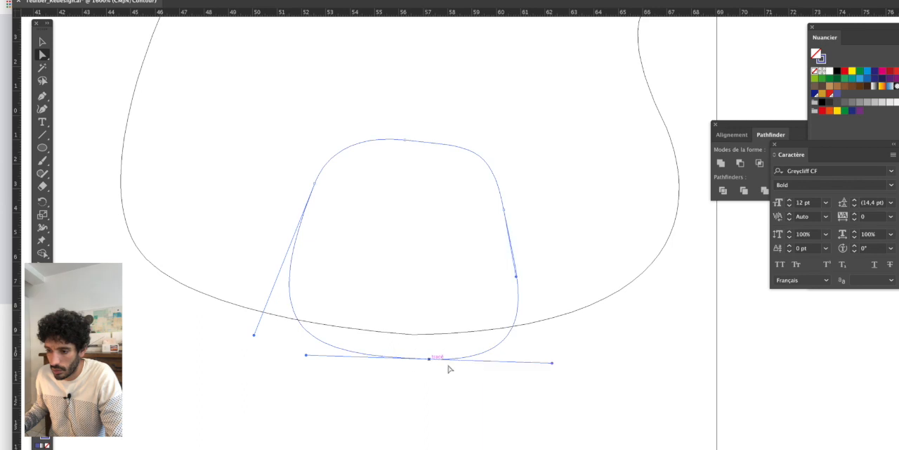
pyautogui.moveTo(551, 364); pyautogui.dragTo(550, 354)
pyautogui.click(599, 377)
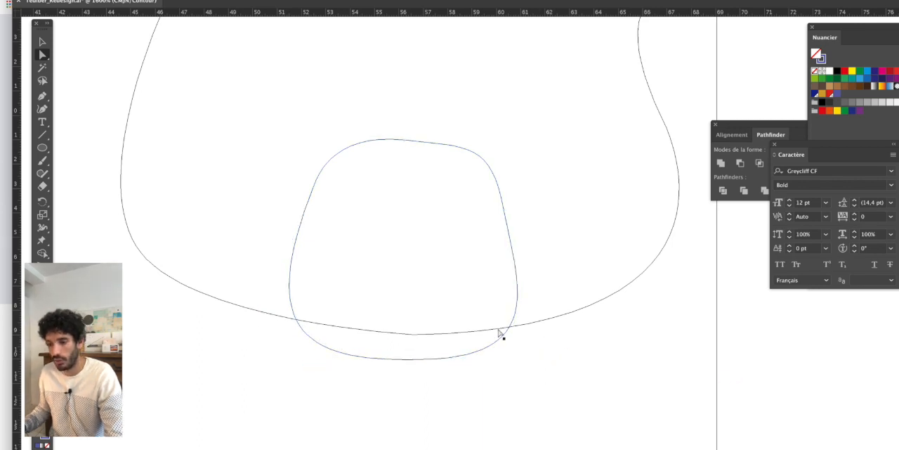
pyautogui.hotkey('ctrl', 'y')
pyautogui.scroll(-1, 482, 262)
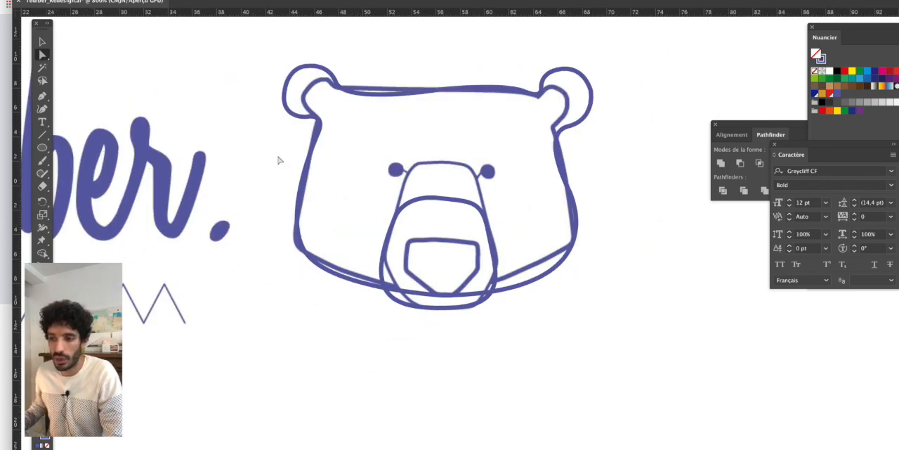
# - Raise the right handle of the muzzle's top anchor point slightly to flatten the upper edge
pyautogui.scroll(1, 413, 190)
pyautogui.click(494, 212)
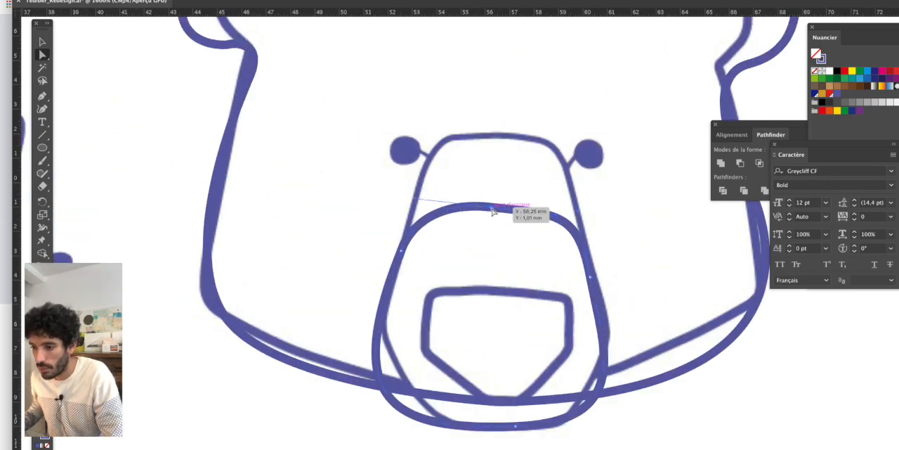
pyautogui.scroll(3, 494, 213)
pyautogui.moveTo(536, 229); pyautogui.dragTo(360, 208)
pyautogui.scroll(-1, 447, 241)
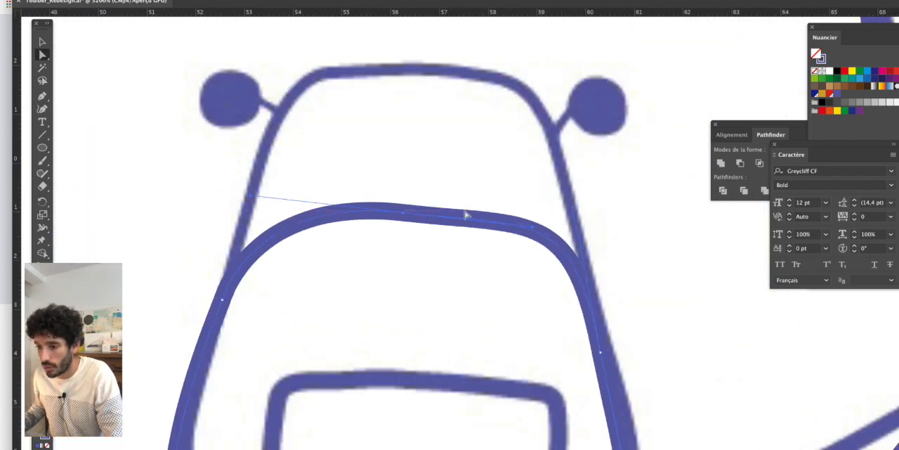
pyautogui.moveTo(533, 229); pyautogui.dragTo(533, 224)
pyautogui.scroll(-4, 451, 210)
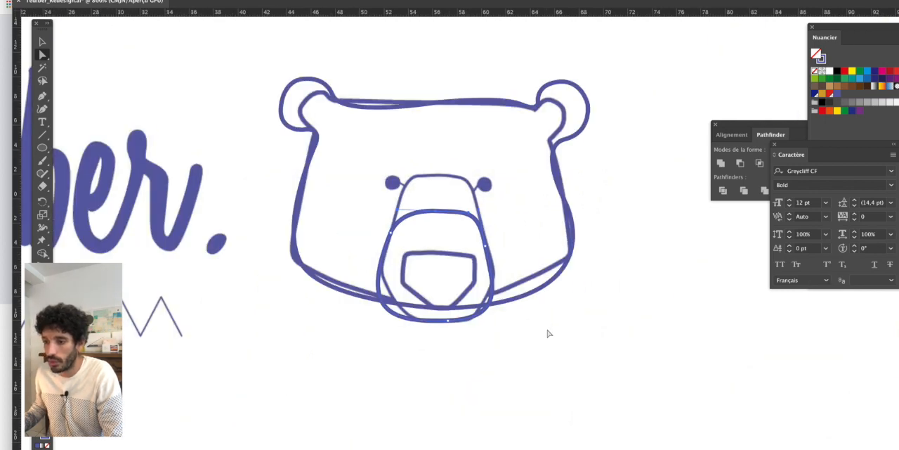
# - Move the redrawn head and muzzle beside the original bear to compare them, and undo the move
pyautogui.click(43, 42)
pyautogui.scroll(-2, 288, 118)
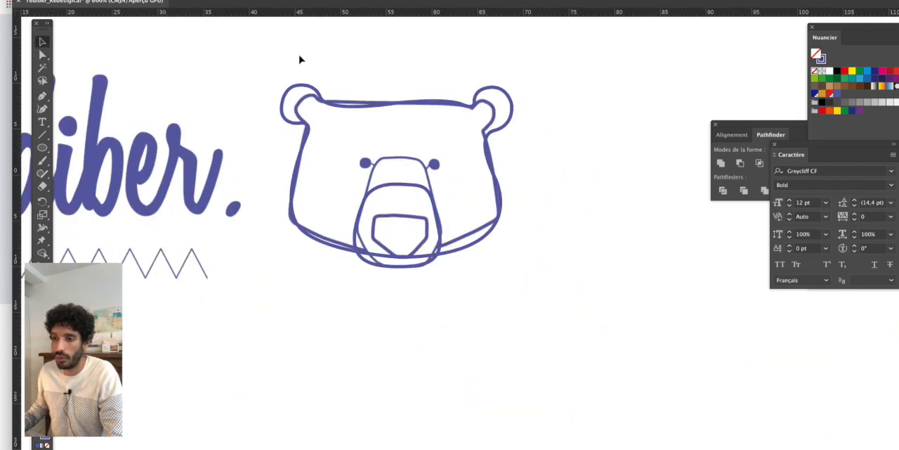
pyautogui.moveTo(300, 59); pyautogui.dragTo(448, 289)
pyautogui.scroll(-1, 448, 289)
pyautogui.moveTo(468, 251); pyautogui.dragTo(340, 260)
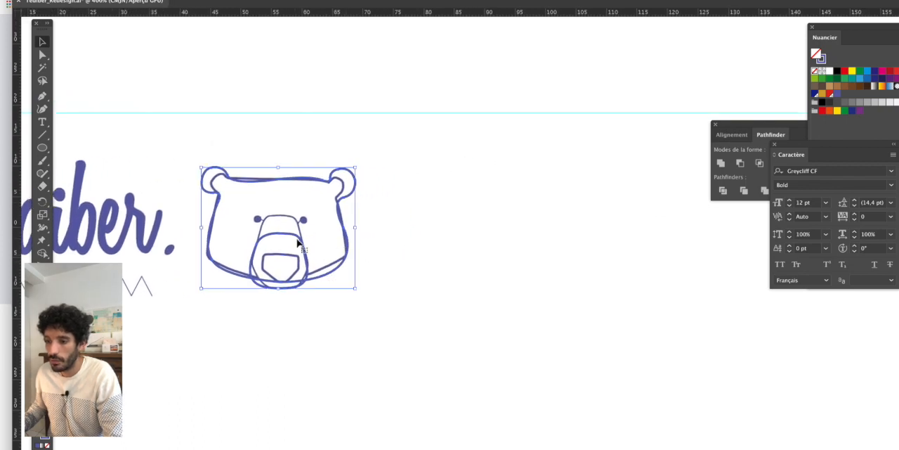
pyautogui.moveTo(300, 241); pyautogui.dragTo(504, 243)
pyautogui.click(627, 390)
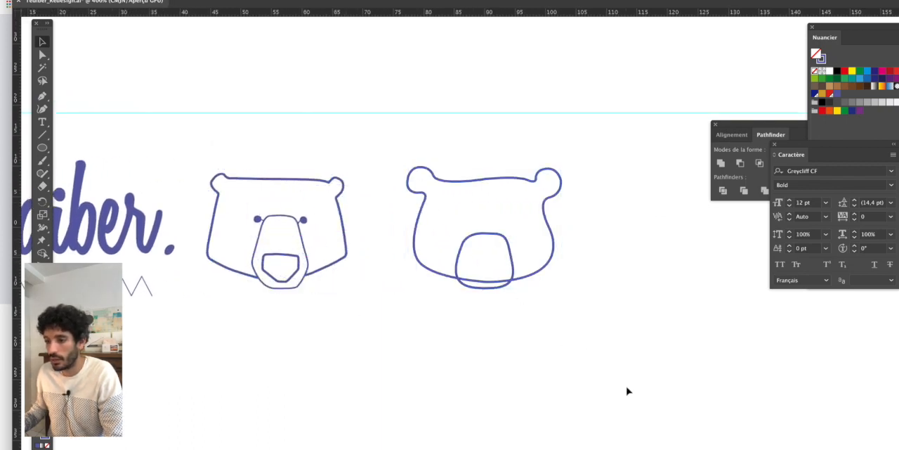
pyautogui.press('super+z')
pyautogui.press('super+z')
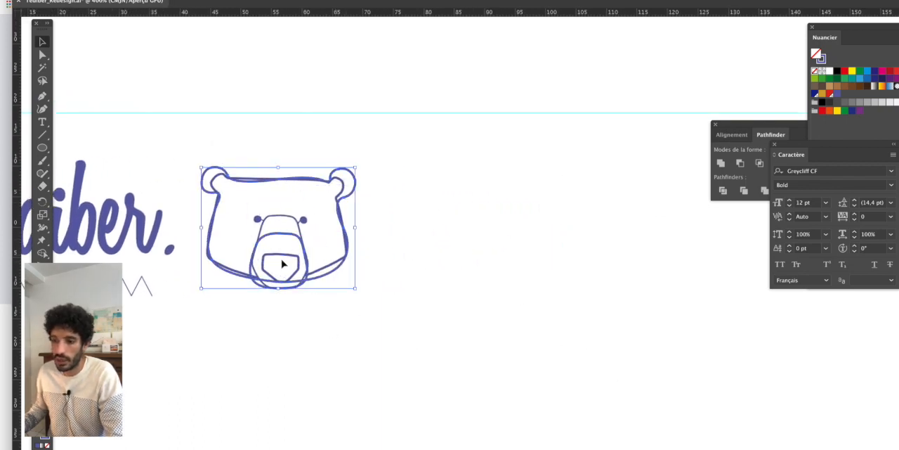
# - Select only the muzzle and stretch it slightly upward from its top edge, keeping its bottom in place
pyautogui.scroll(4, 292, 239)
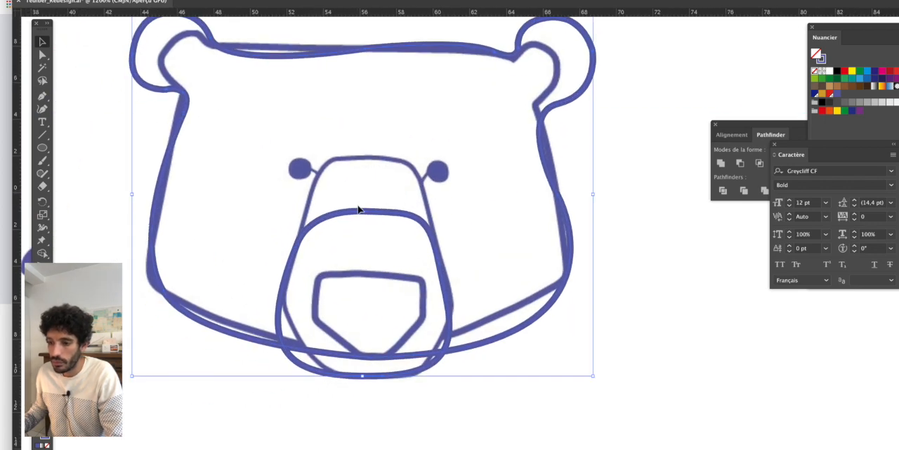
pyautogui.click(364, 210)
pyautogui.moveTo(363, 210); pyautogui.dragTo(364, 200)
pyautogui.click(606, 337)
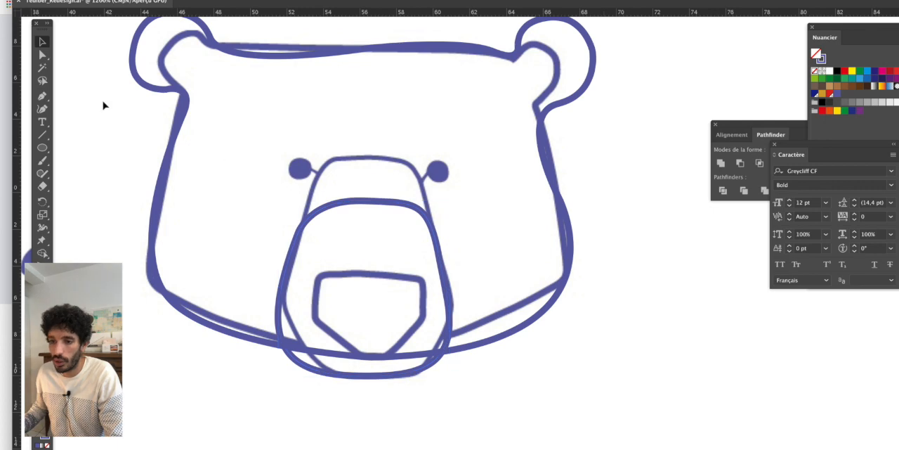
# - Draw a circle about 2 mm wide just below the sketched right eye and move it up to overlap that eye
pyautogui.click(42, 148)
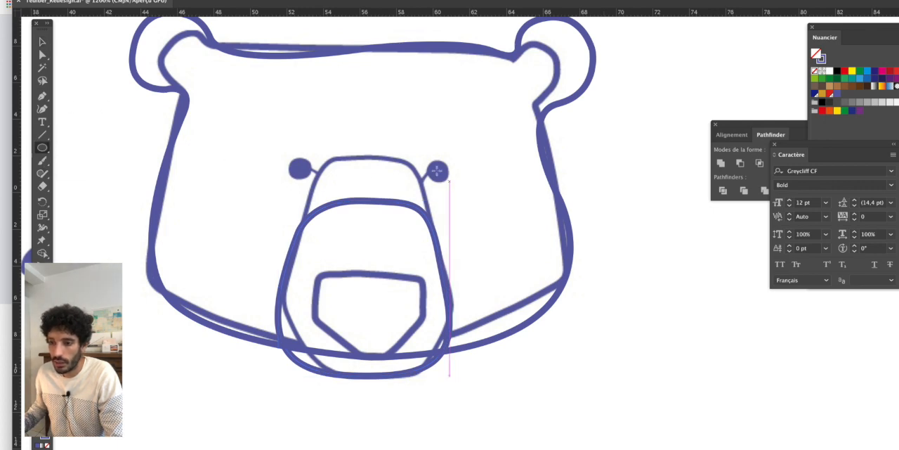
pyautogui.scroll(2, 422, 181)
pyautogui.moveTo(426, 173); pyautogui.dragTo(496, 234)
pyautogui.click(47, 54)
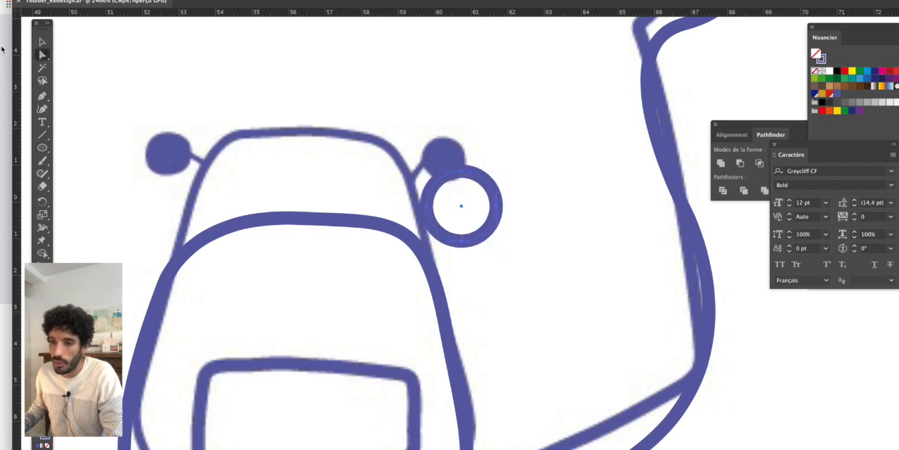
pyautogui.moveTo(45, 57); pyautogui.dragTo(80, 73)
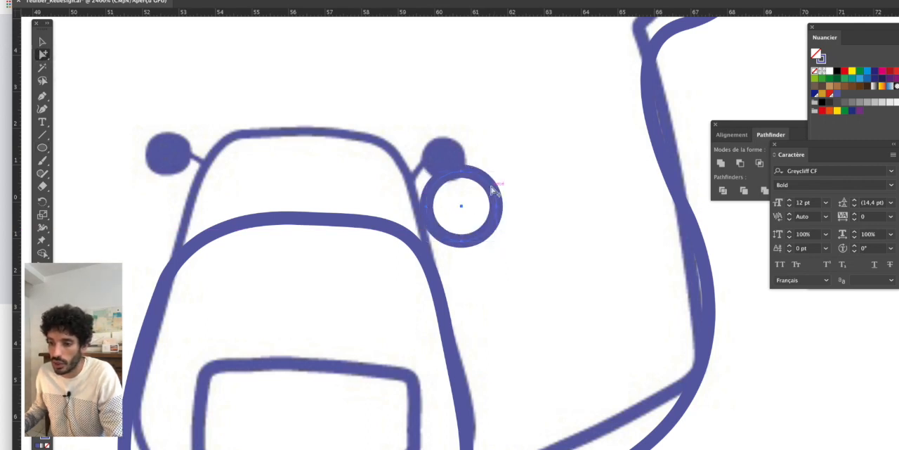
pyautogui.moveTo(494, 202); pyautogui.dragTo(492, 182)
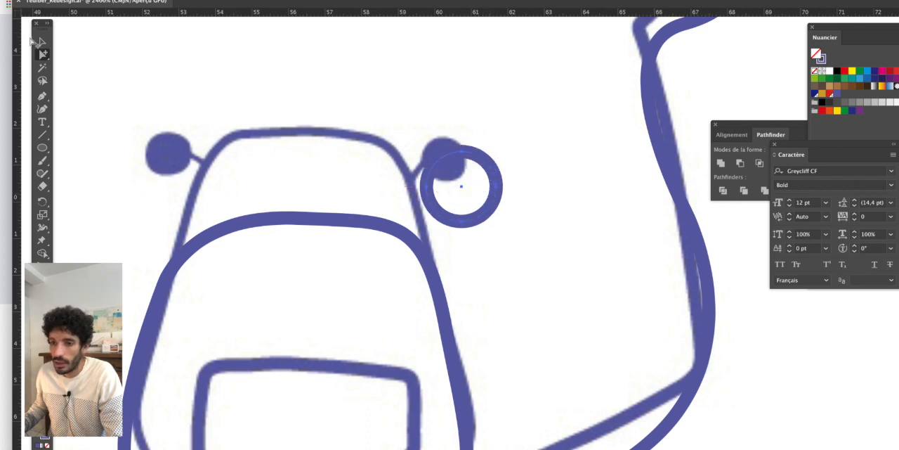
# - In outline view, extend the upper handles of the eye circle's two side anchor points upward and outward to widen its top half
pyautogui.click(44, 55)
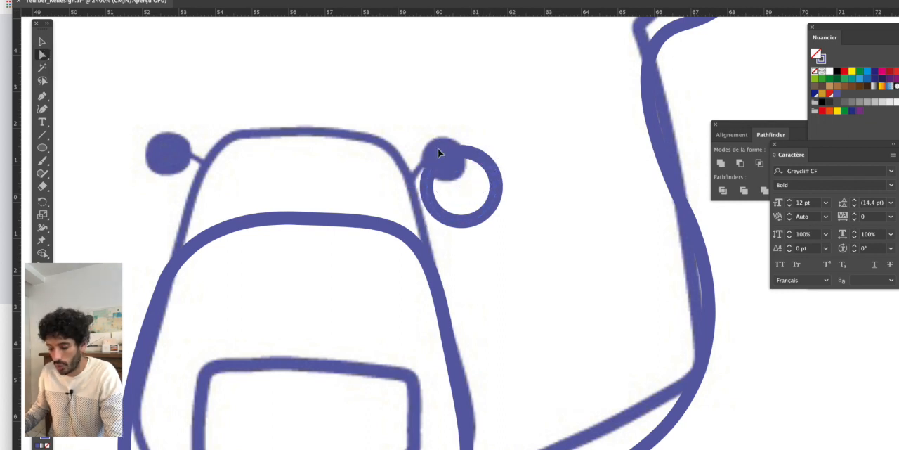
pyautogui.press('super+y')
pyautogui.scroll(1, 494, 180)
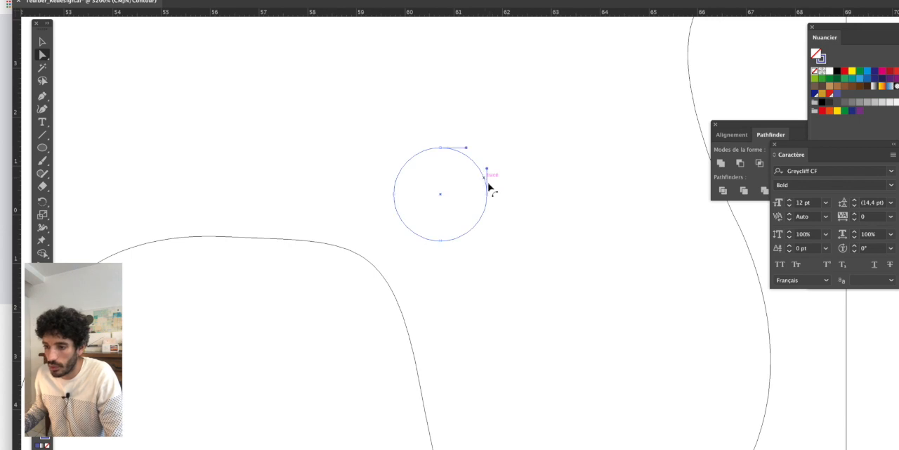
pyautogui.moveTo(487, 169); pyautogui.dragTo(491, 163)
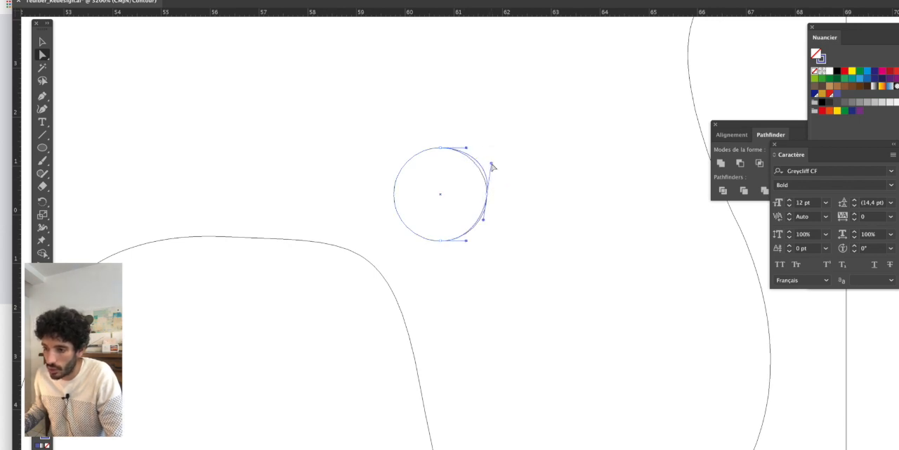
pyautogui.click(395, 194)
pyautogui.moveTo(394, 168); pyautogui.dragTo(390, 162)
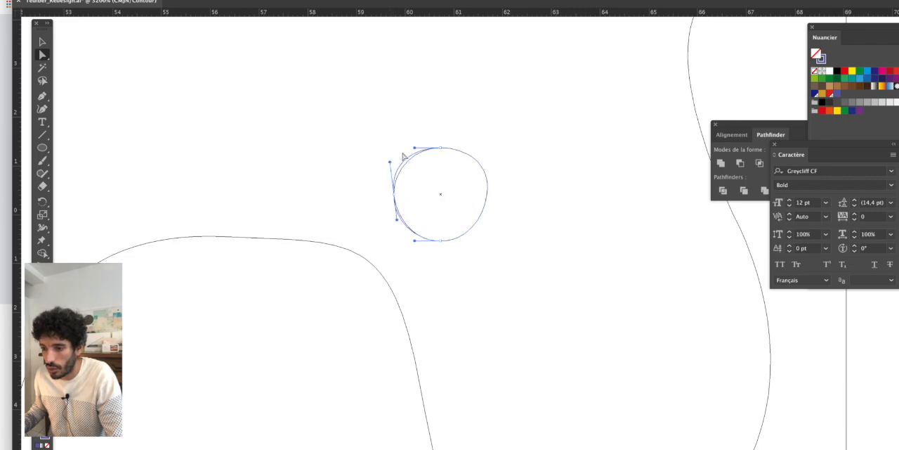
pyautogui.click(495, 167)
# - Return to preview display, copy the eye shape over to the sketched left eye and rotate the copy slightly
pyautogui.scroll(-2, 516, 191)
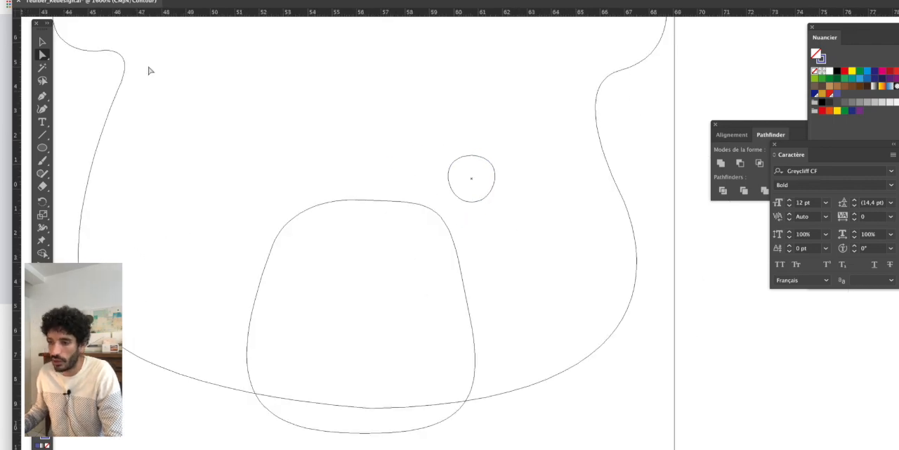
pyautogui.click(44, 42)
pyautogui.press('super+y')
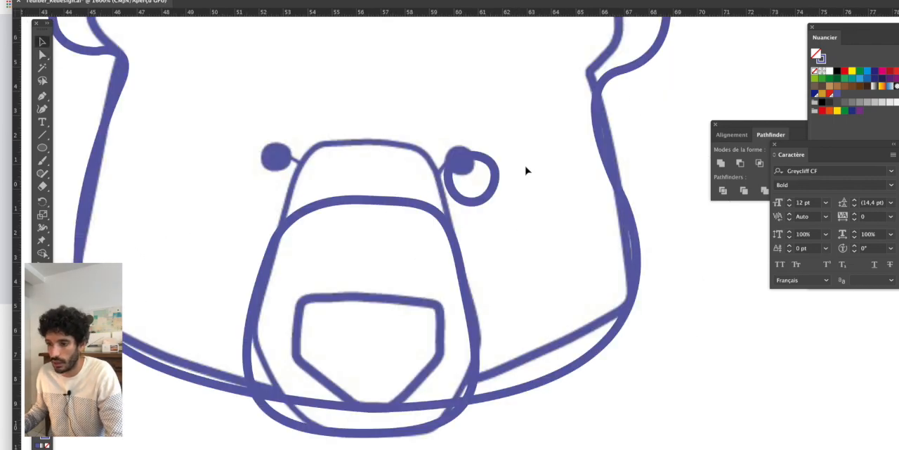
pyautogui.moveTo(493, 167); pyautogui.dragTo(279, 157)
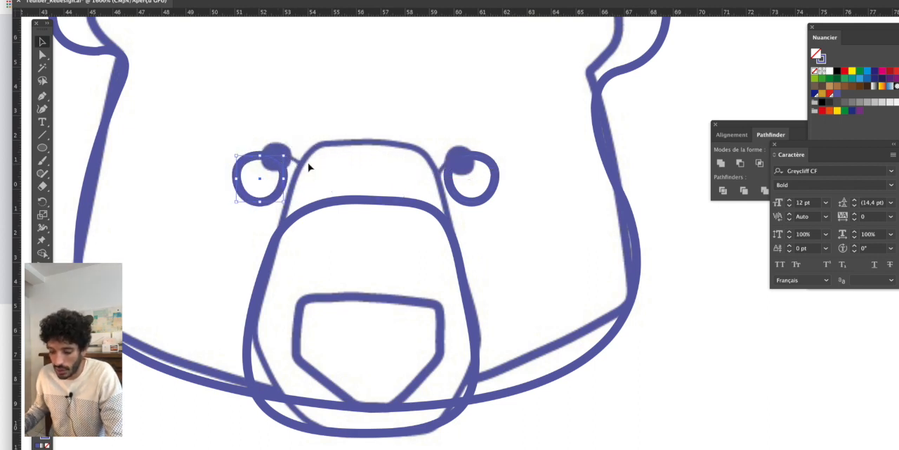
pyautogui.press('r')
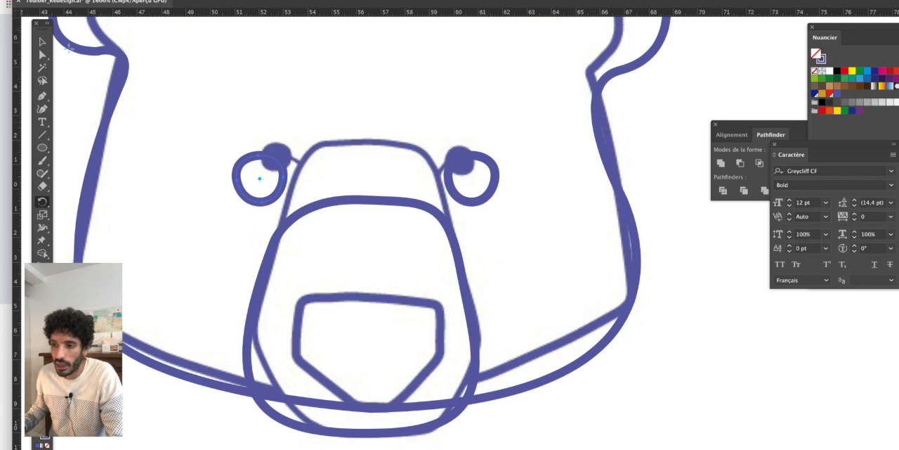
pyautogui.press('v')
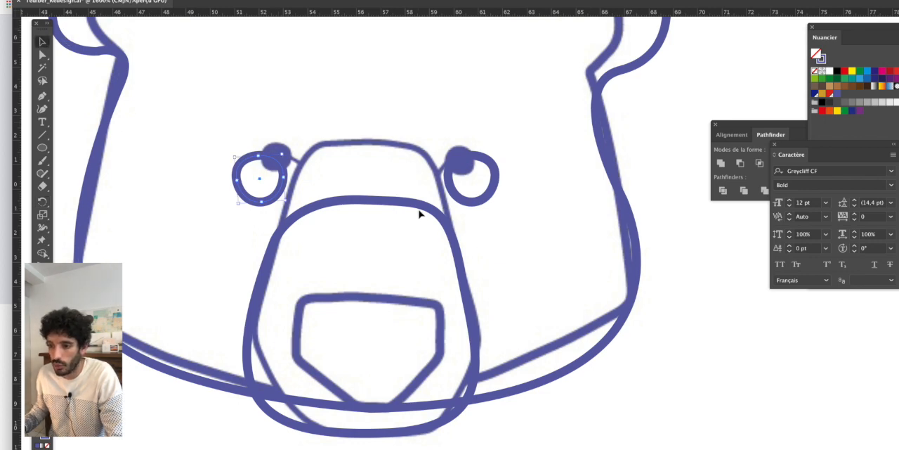
# - Draw a closed, rounded nose about 6 mm wide over the sketched angular nose with the Pen tool, extending below its tip
pyautogui.scroll(-3, 242, 197)
pyautogui.hscroll(-3, 242, 196)
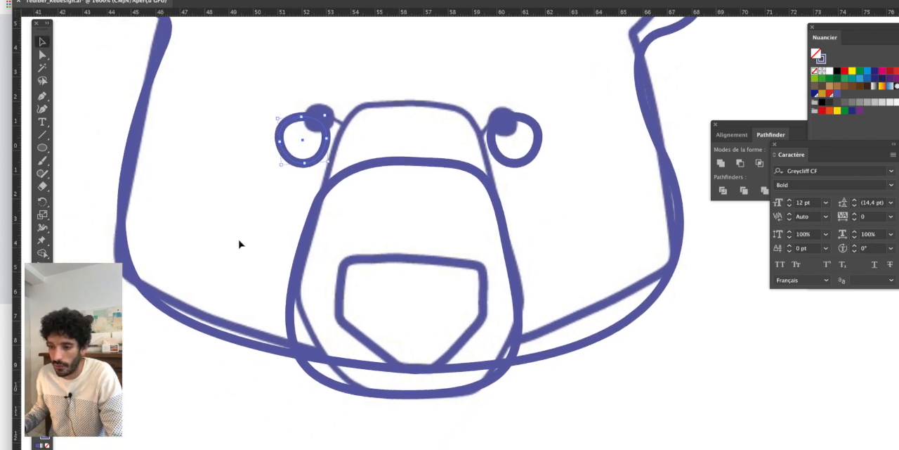
pyautogui.scroll(-3, 242, 218)
pyautogui.click(41, 98)
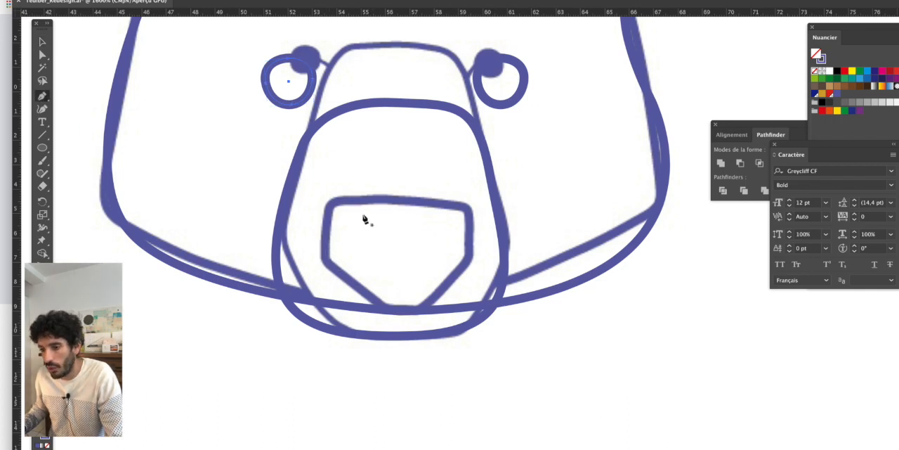
pyautogui.click(327, 248)
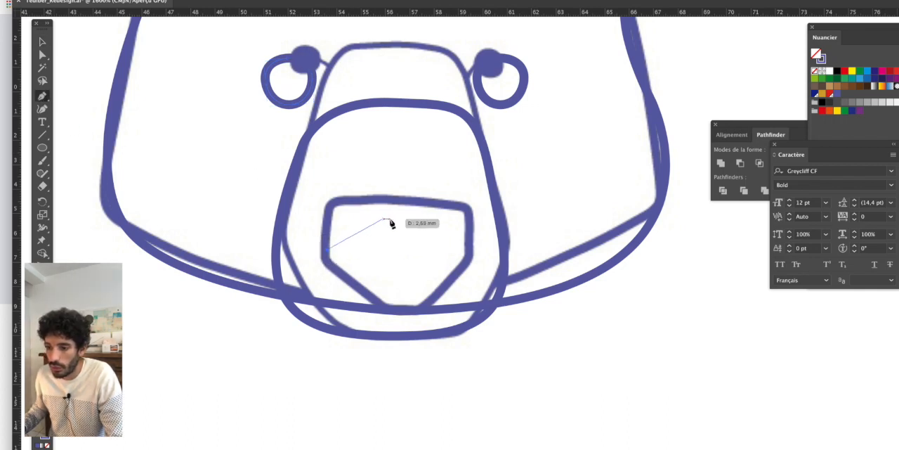
pyautogui.moveTo(397, 212); pyautogui.dragTo(455, 214)
pyautogui.click(467, 250)
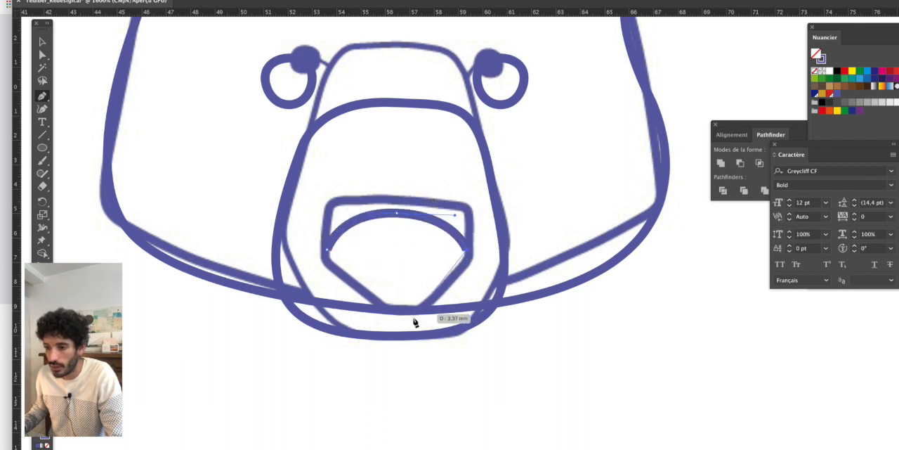
pyautogui.moveTo(411, 326); pyautogui.dragTo(359, 326)
pyautogui.moveTo(327, 254); pyautogui.dragTo(331, 209)
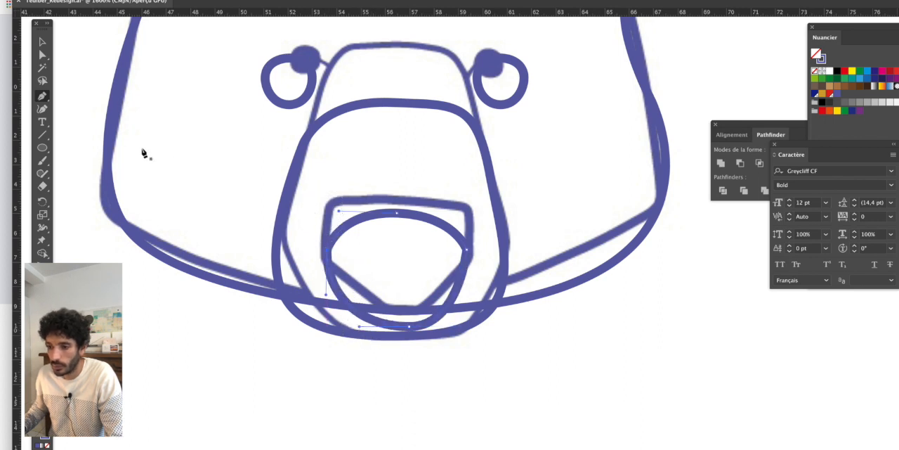
# - Raise the nose's top anchor point past the sketched upper edge and lengthen both its handles outward to broaden the top
pyautogui.click(43, 54)
pyautogui.moveTo(396, 212); pyautogui.dragTo(396, 201)
pyautogui.click(466, 249)
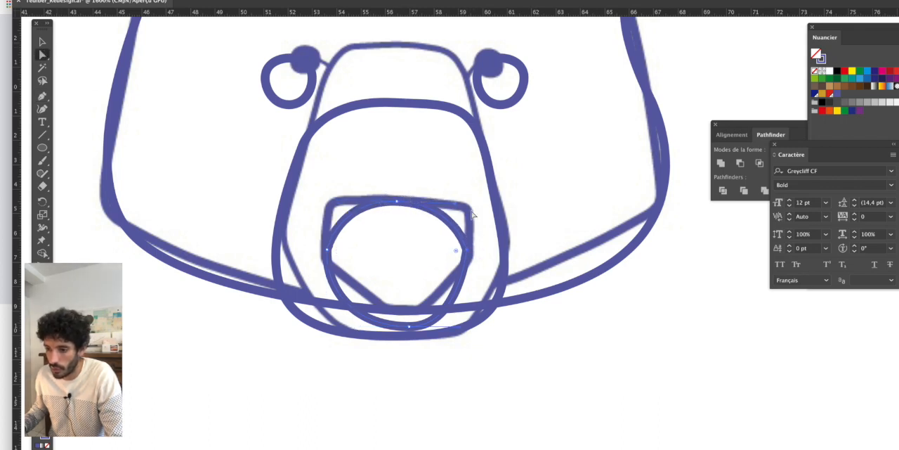
pyautogui.moveTo(455, 204); pyautogui.dragTo(481, 201)
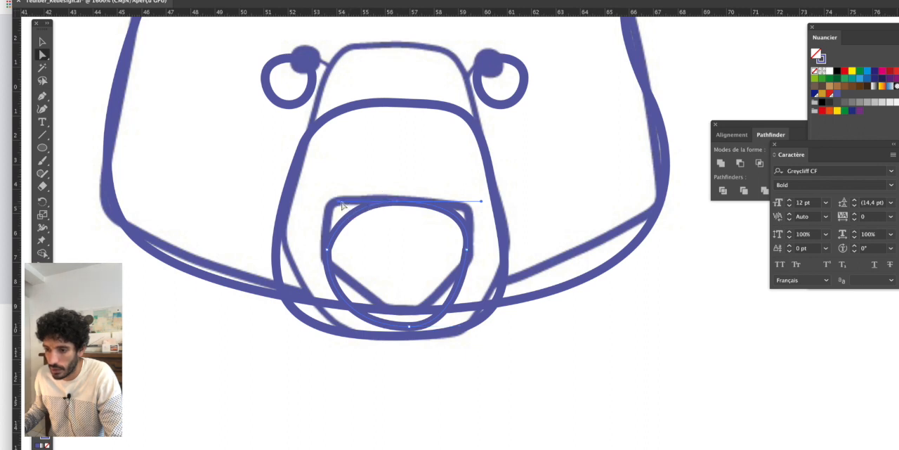
pyautogui.moveTo(342, 202); pyautogui.dragTo(318, 201)
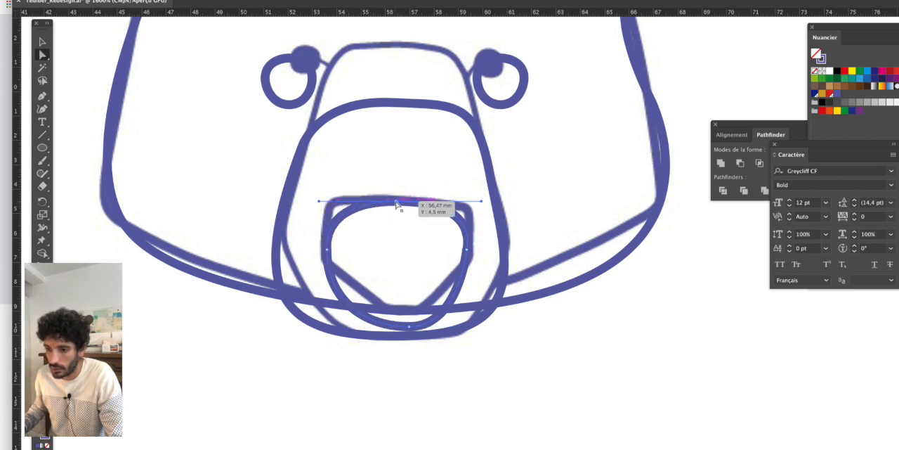
pyautogui.moveTo(397, 204); pyautogui.dragTo(397, 195)
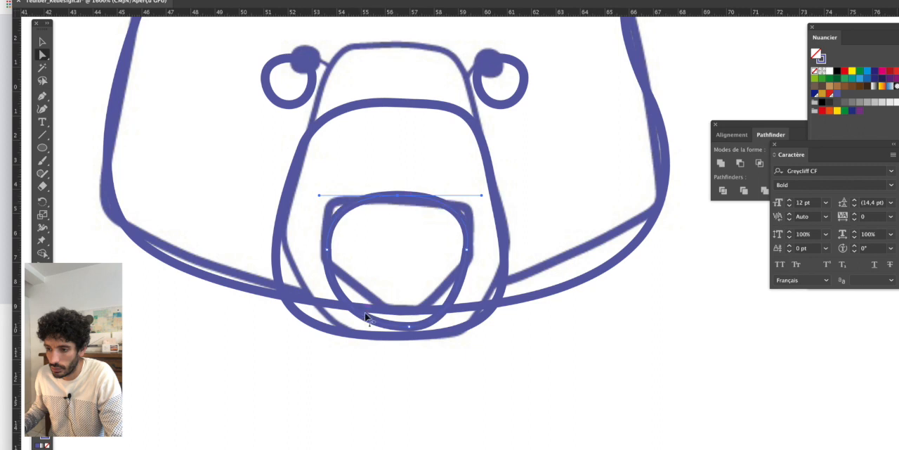
# - Shift the nose's bottom anchor point left, then in outline view pull its right side inward and adjust the lower handles to even out the shape
pyautogui.moveTo(409, 326); pyautogui.dragTo(393, 323)
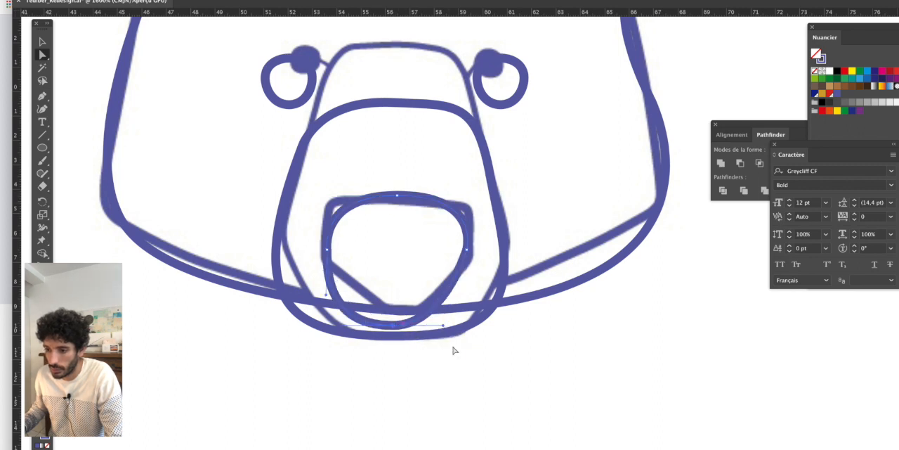
pyautogui.hotkey('ctrl', 'y')
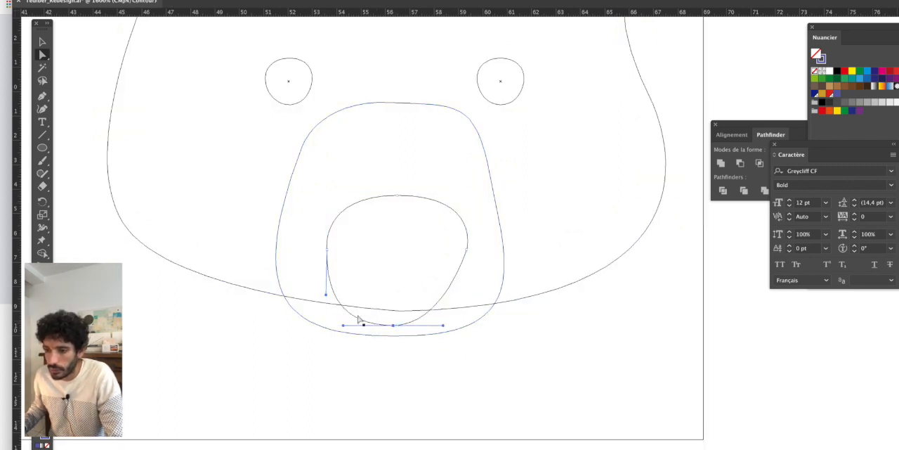
pyautogui.moveTo(326, 298); pyautogui.dragTo(334, 294)
pyautogui.moveTo(467, 254); pyautogui.dragTo(462, 257)
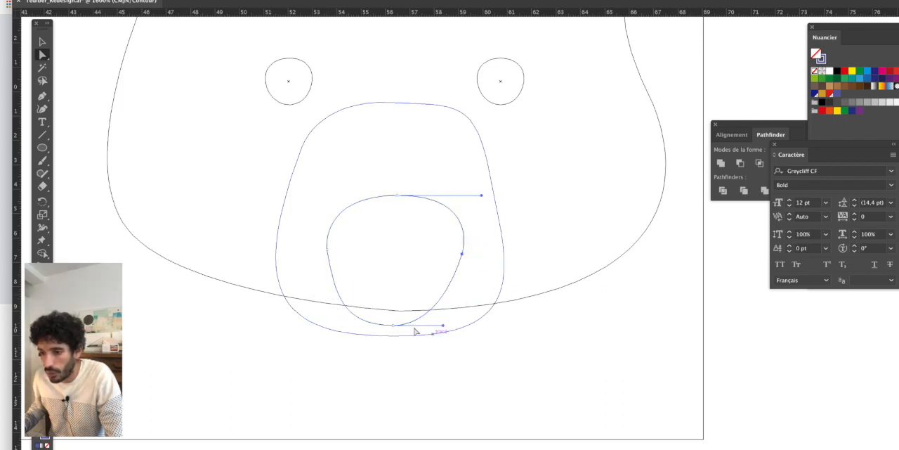
pyautogui.moveTo(392, 329); pyautogui.dragTo(447, 325)
pyautogui.moveTo(354, 325); pyautogui.dragTo(400, 324)
pyautogui.click(713, 345)
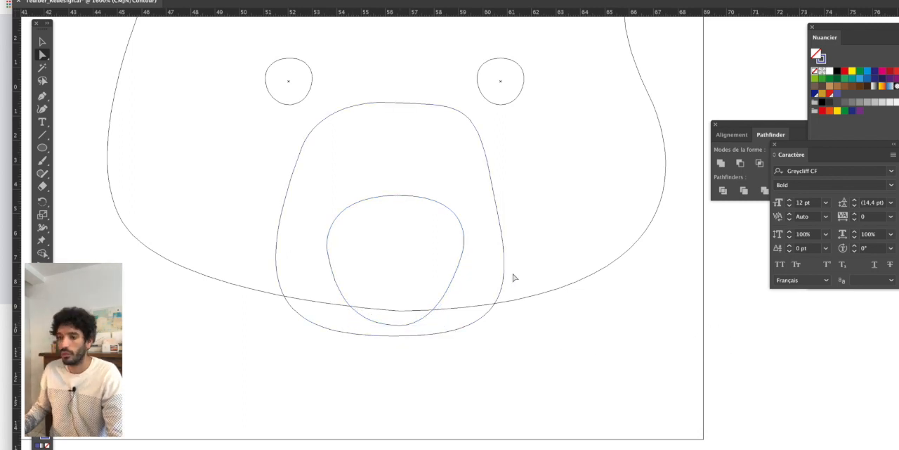
pyautogui.moveTo(463, 273); pyautogui.dragTo(482, 366)
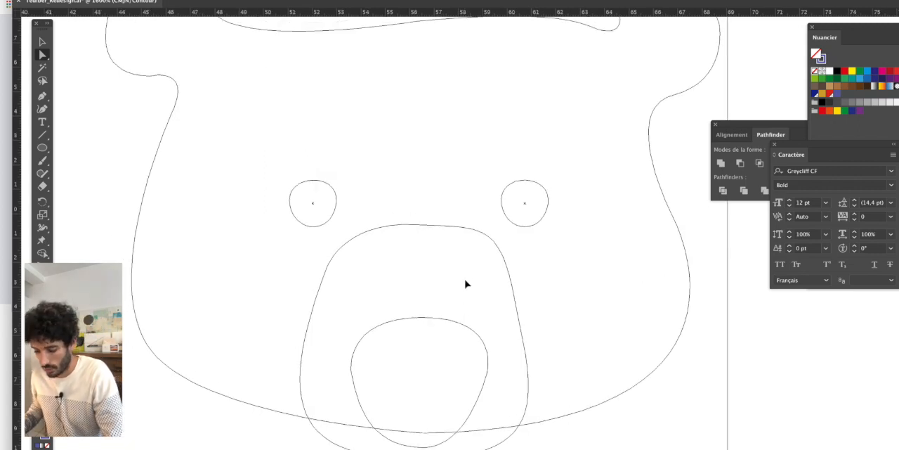
# - Return to preview display and move the entire redrawn bear head about 36 mm to the right of the original sketch
pyautogui.hotkey('ctrl', 'y')
pyautogui.scroll(-4, 466, 285)
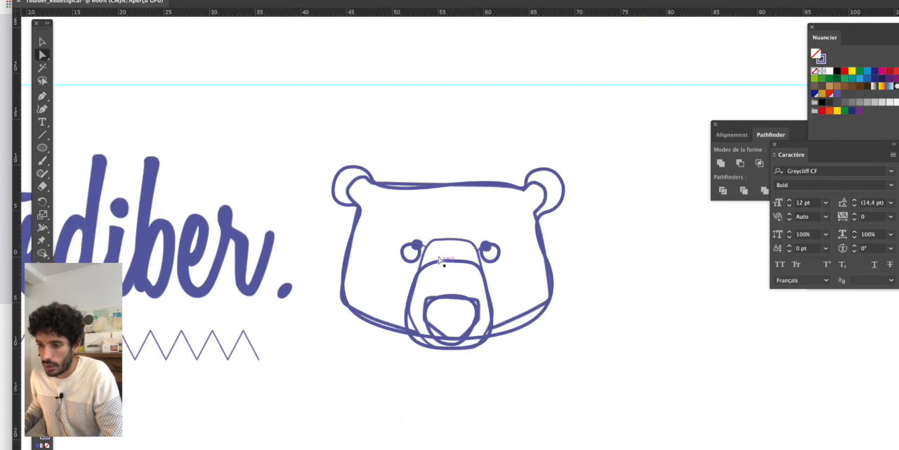
pyautogui.click(42, 40)
pyautogui.scroll(-2, 344, 252)
pyautogui.moveTo(320, 134); pyautogui.dragTo(491, 344)
pyautogui.moveTo(427, 258); pyautogui.dragTo(594, 265)
pyautogui.click(683, 351)
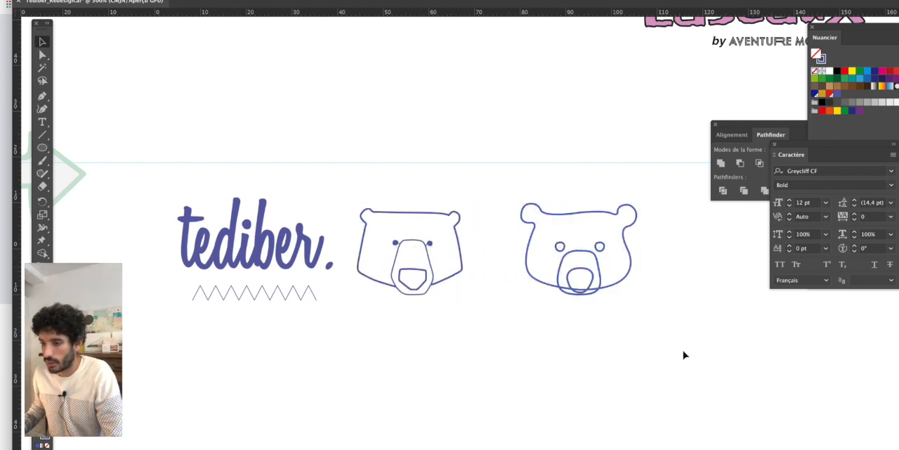
# - Compare the redrawn head with the original bear and inspect the curves and anchor points of its ears
pyautogui.moveTo(697, 358); pyautogui.dragTo(566, 344)
pyautogui.scroll(1, 464, 232)
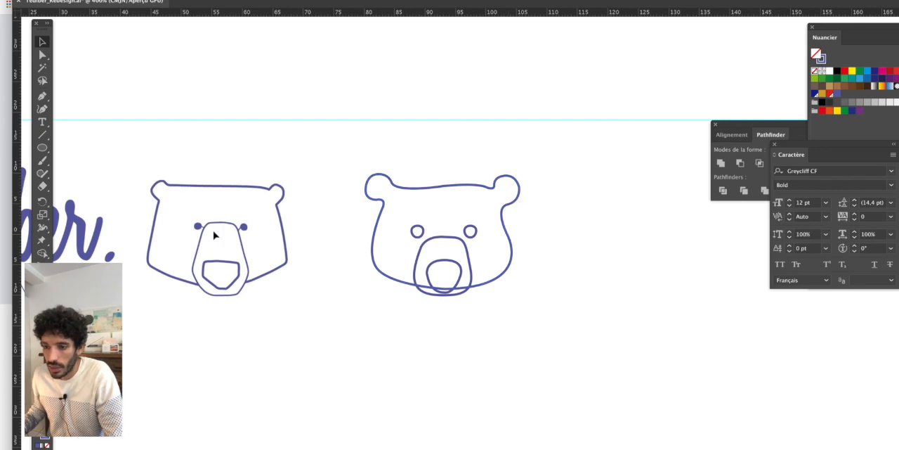
pyautogui.scroll(2, 439, 269)
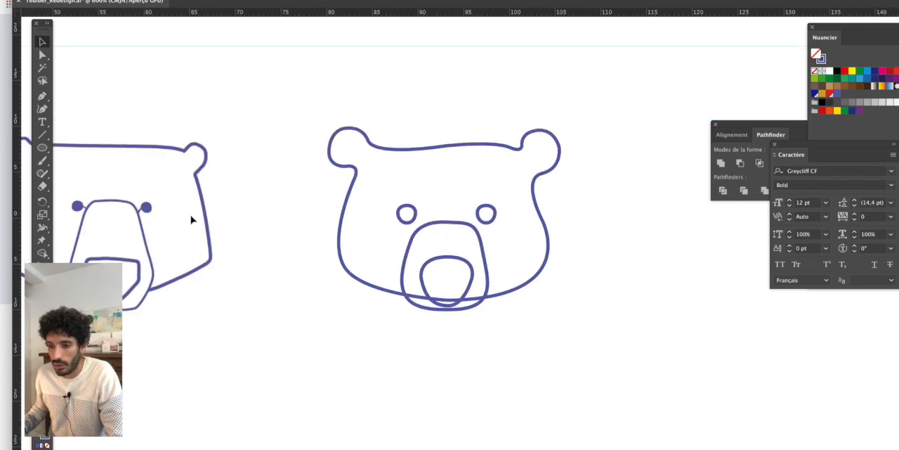
pyautogui.hscroll(-3, 439, 149)
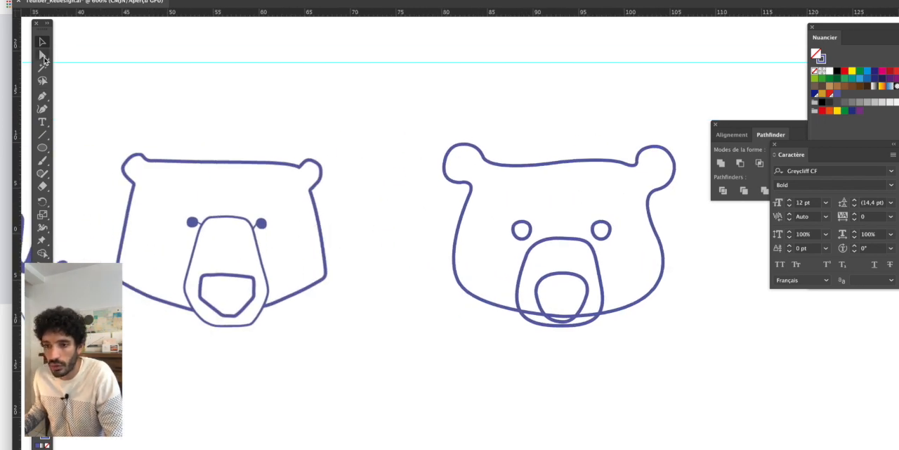
pyautogui.click(43, 56)
pyautogui.scroll(1, 650, 165)
pyautogui.hscroll(4, 562, 172)
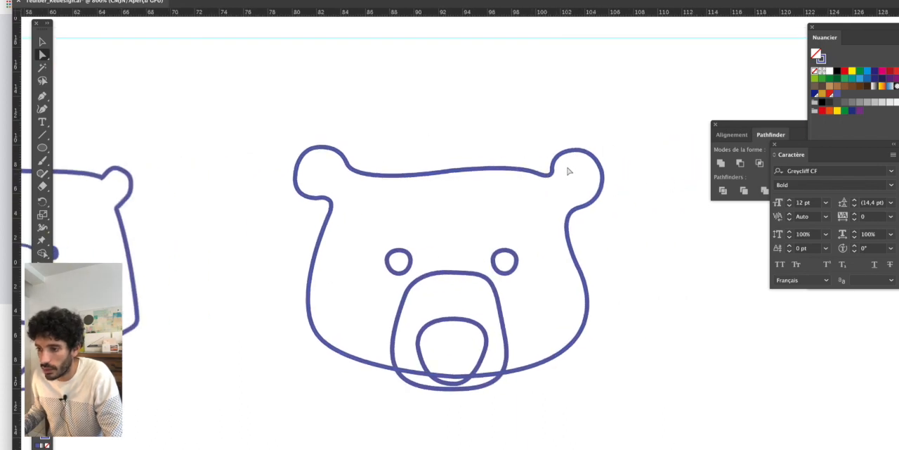
pyautogui.click(580, 154)
pyautogui.scroll(1, 634, 156)
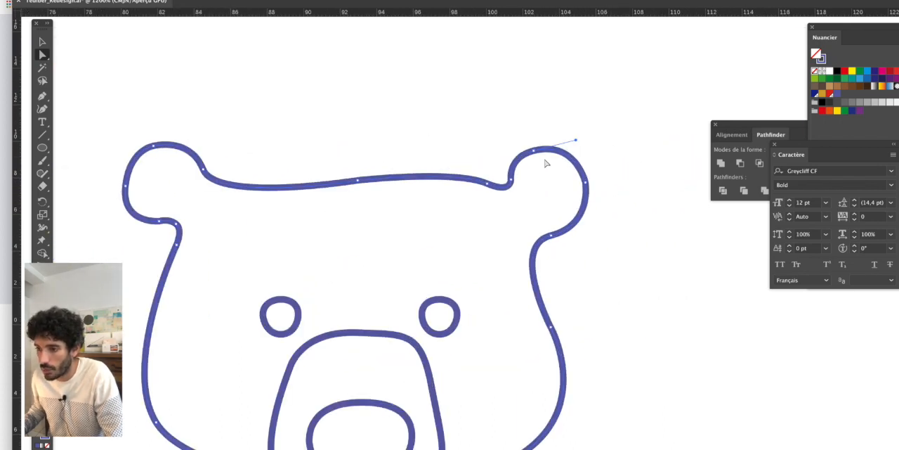
pyautogui.click(475, 111)
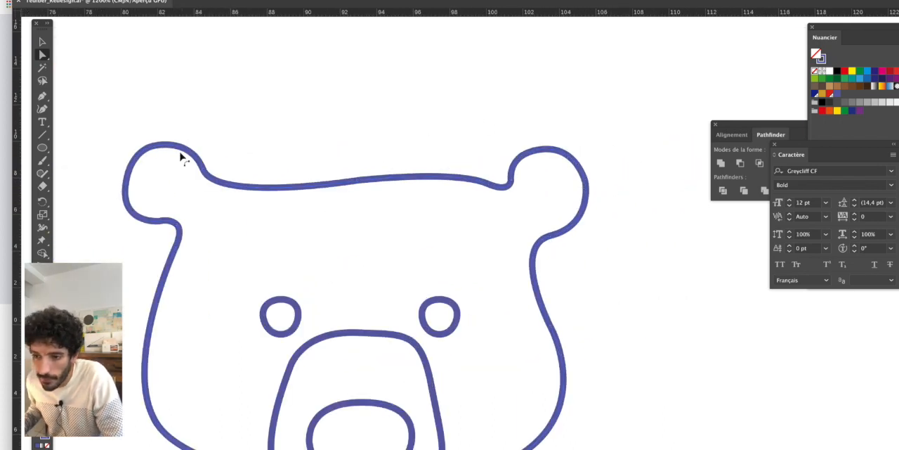
# - Nudge the anchor point where the left ear meets the cheek inward and adjust the neighbouring curve to soften the junction
pyautogui.click(172, 220)
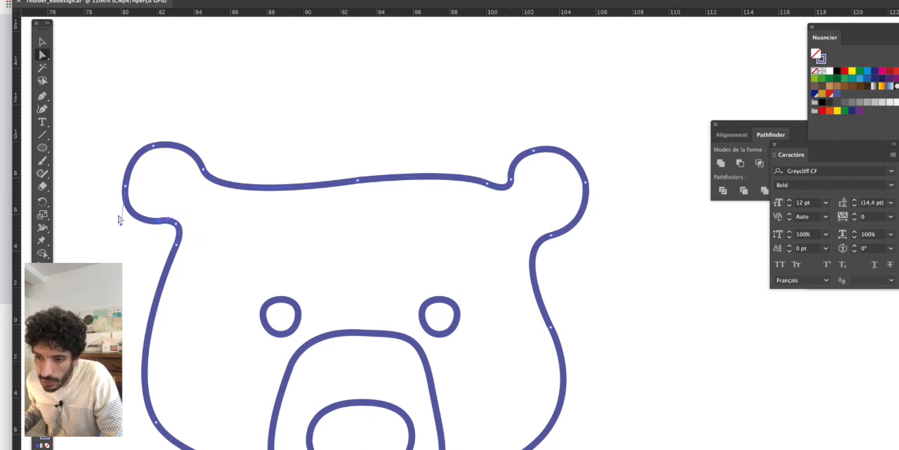
pyautogui.scroll(1, 120, 219)
pyautogui.moveTo(199, 242); pyautogui.dragTo(188, 211)
pyautogui.scroll(2, 192, 235)
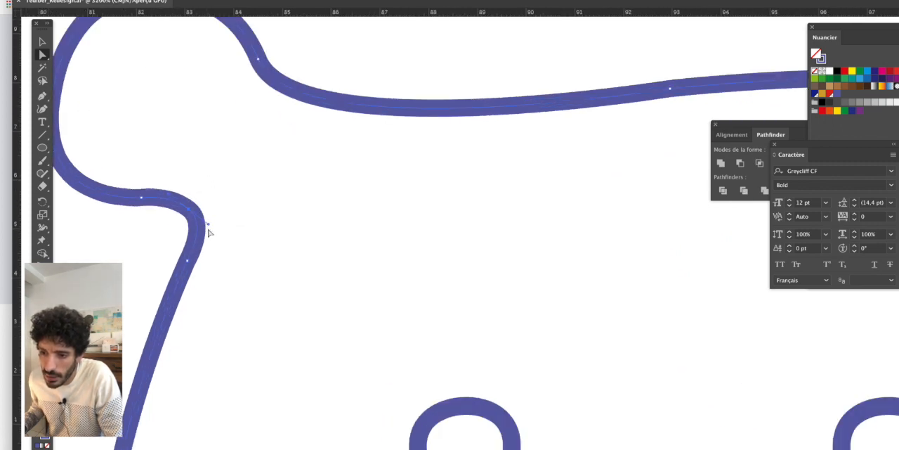
pyautogui.click(186, 215)
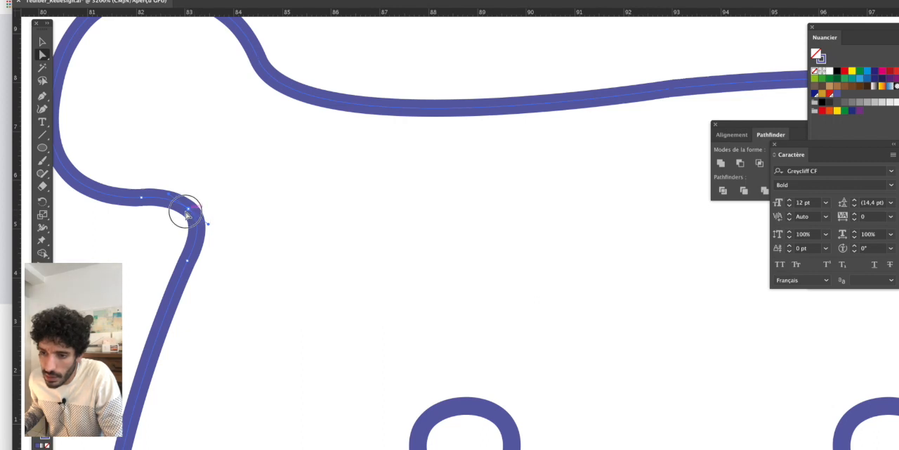
pyautogui.moveTo(185, 211); pyautogui.dragTo(182, 212)
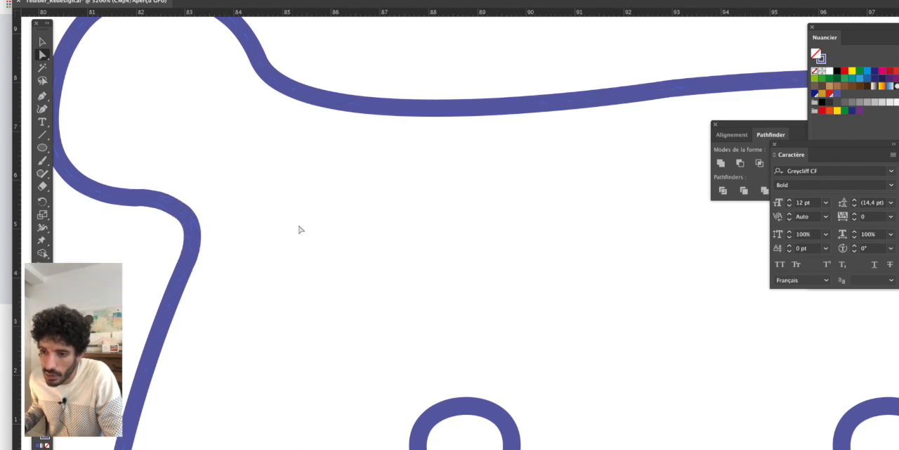
pyautogui.click(141, 201)
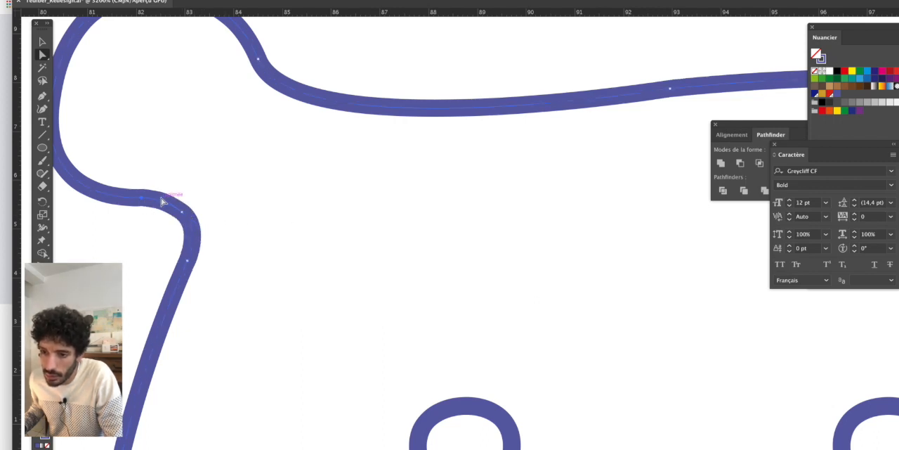
pyautogui.moveTo(162, 197); pyautogui.dragTo(168, 195)
pyautogui.scroll(-2, 267, 198)
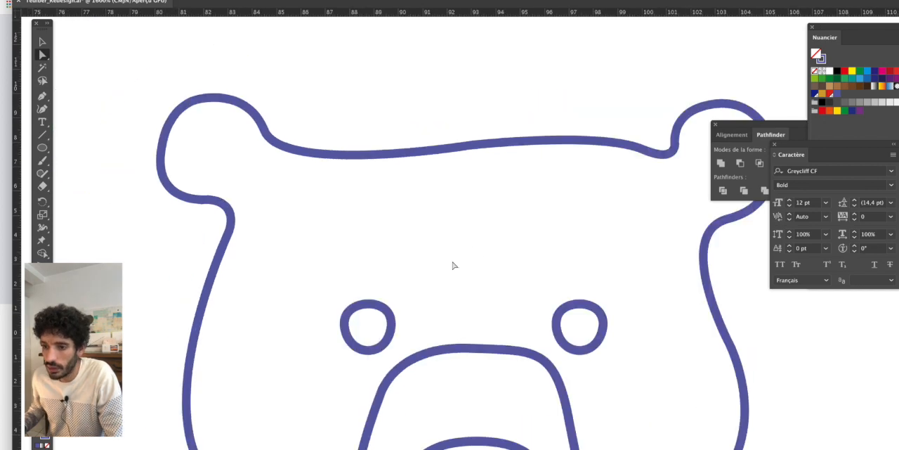
# - Round the right ear's inner edge by raising its top anchor's left handle, and shorten the forehead anchor's handle beside the ear
pyautogui.moveTo(474, 259); pyautogui.dragTo(394, 254)
pyautogui.moveTo(551, 192); pyautogui.dragTo(475, 184)
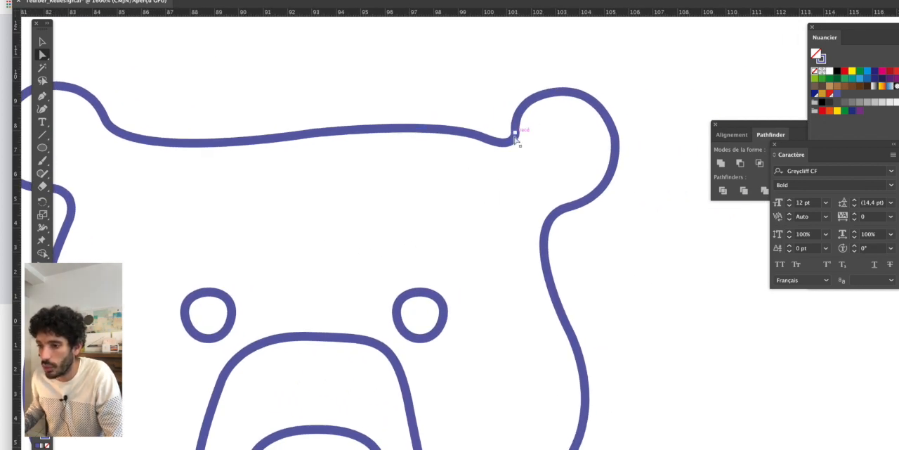
pyautogui.scroll(2, 516, 140)
pyautogui.moveTo(510, 132); pyautogui.dragTo(514, 139)
pyautogui.moveTo(556, 78); pyautogui.dragTo(528, 131)
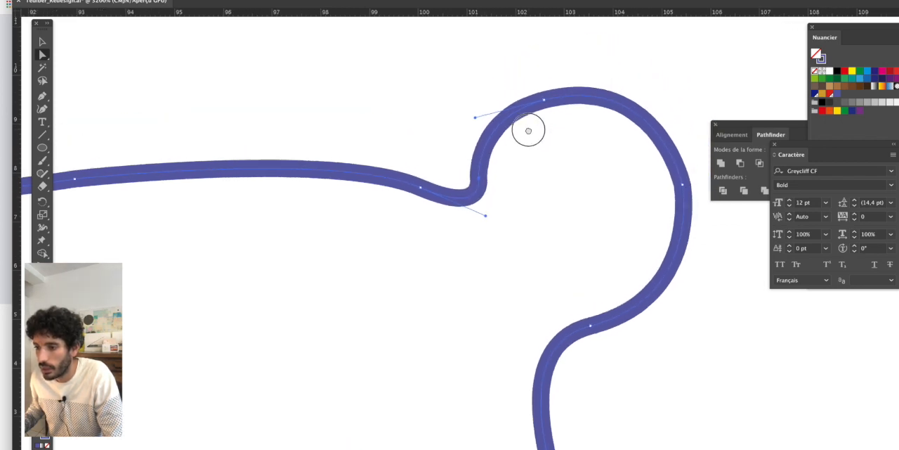
pyautogui.click(544, 101)
pyautogui.moveTo(477, 120); pyautogui.dragTo(473, 110)
pyautogui.click(421, 189)
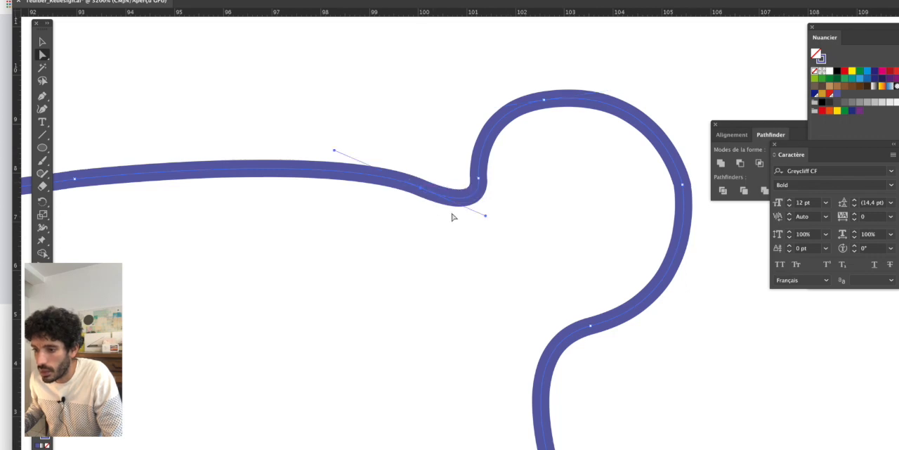
pyautogui.moveTo(484, 215); pyautogui.dragTo(479, 215)
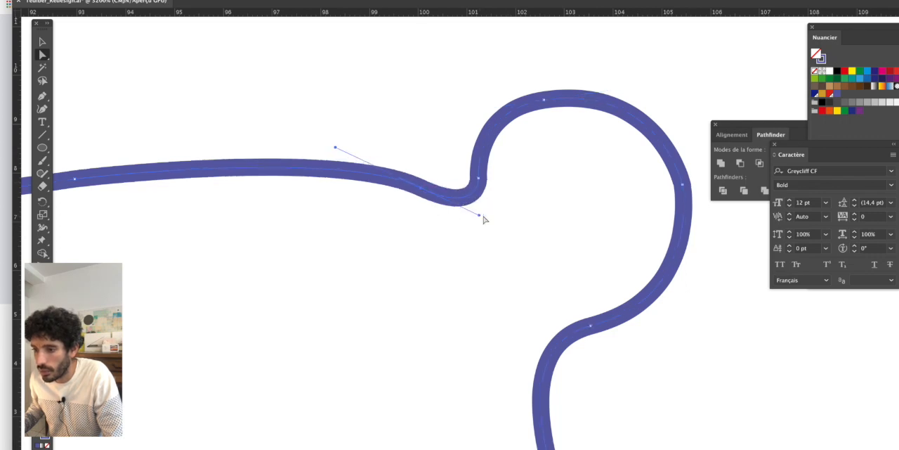
# - Slightly lengthen the upper and lower handles that shape the right ear's outer edge to round it out
pyautogui.click(685, 188)
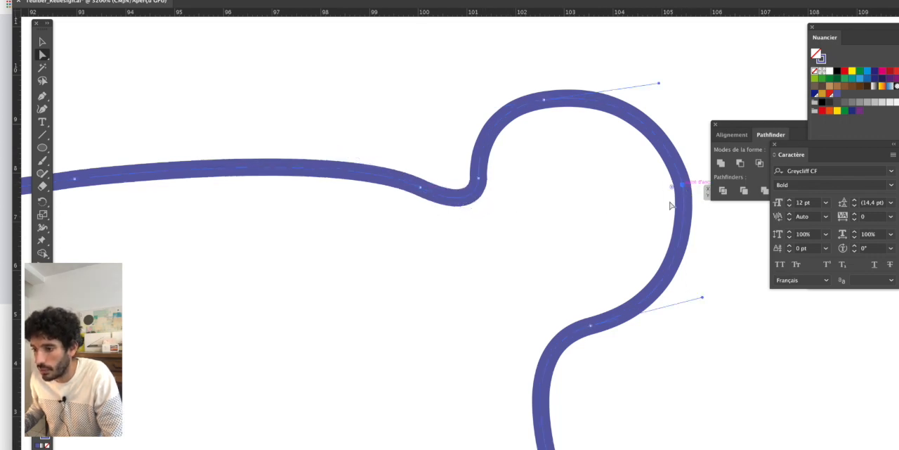
pyautogui.hscroll(3, 672, 201)
pyautogui.moveTo(609, 290); pyautogui.dragTo(614, 286)
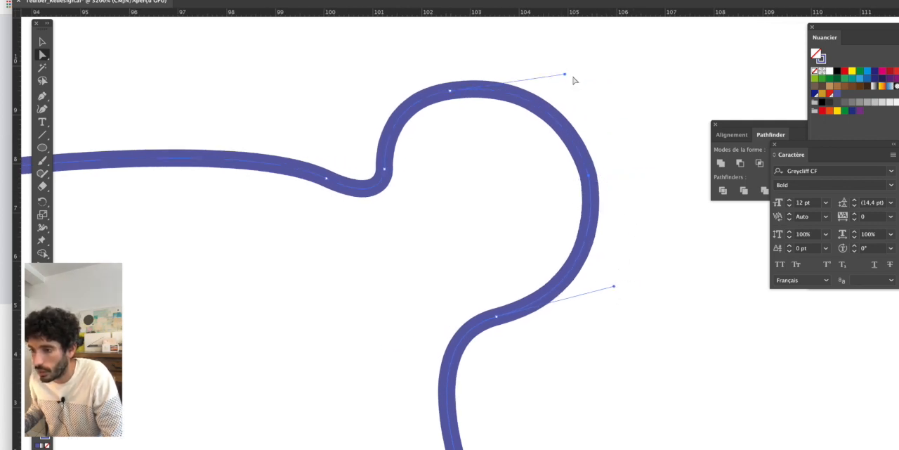
pyautogui.moveTo(565, 75); pyautogui.dragTo(570, 75)
pyautogui.click(607, 165)
pyautogui.scroll(-5, 608, 200)
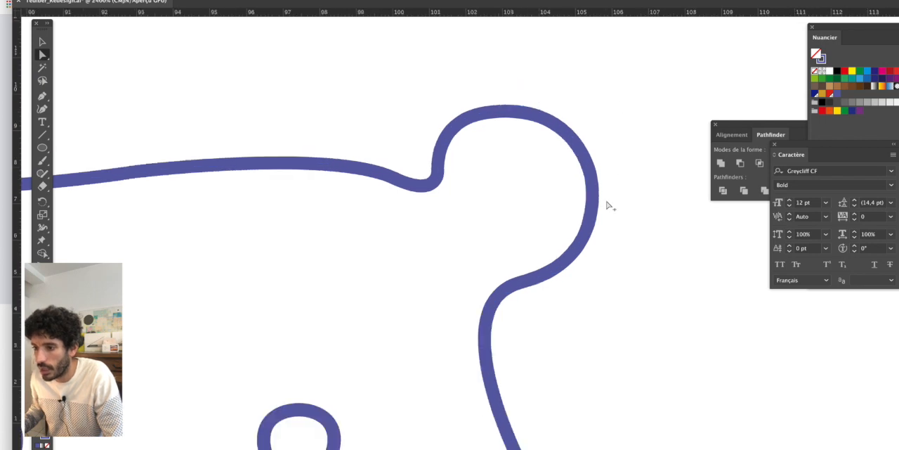
# - Review the whole redrawn head beside the original bear, checking the eyes, muzzle and nose for missing details
pyautogui.scroll(-3, 646, 279)
pyautogui.hscroll(4, 647, 279)
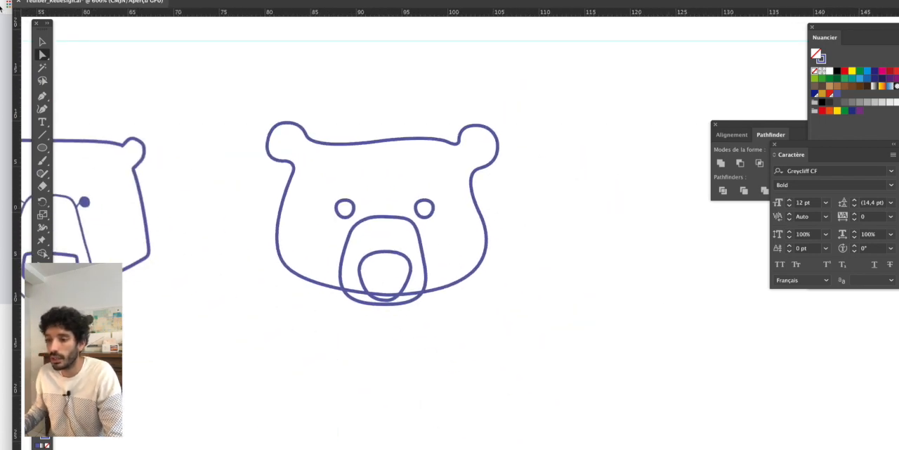
pyautogui.click(39, 42)
pyautogui.moveTo(335, 224); pyautogui.dragTo(360, 233)
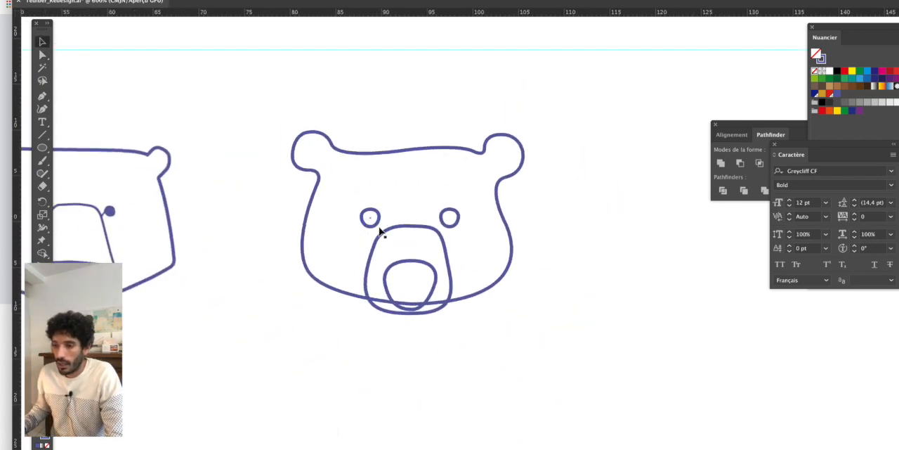
pyautogui.scroll(2, 377, 227)
pyautogui.scroll(-2, 276, 233)
pyautogui.hscroll(-5, 141, 175)
pyautogui.scroll(-1, 140, 176)
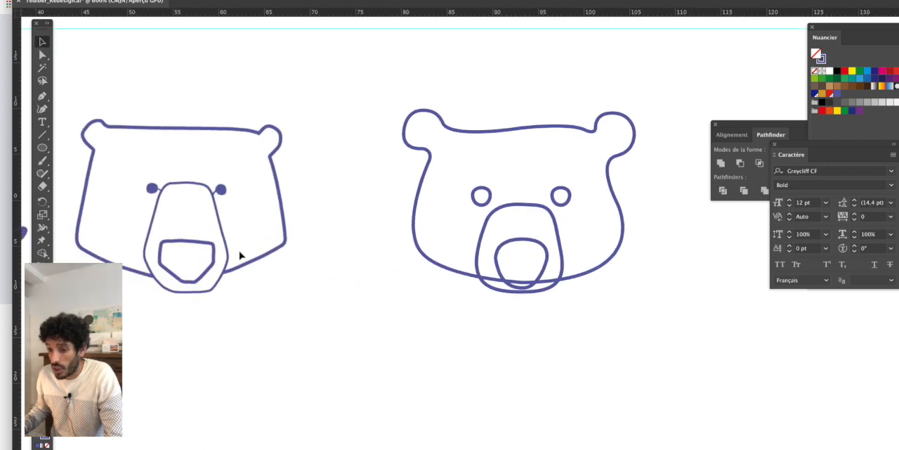
pyautogui.moveTo(492, 306); pyautogui.dragTo(403, 288)
pyautogui.moveTo(125, 164); pyautogui.dragTo(163, 163)
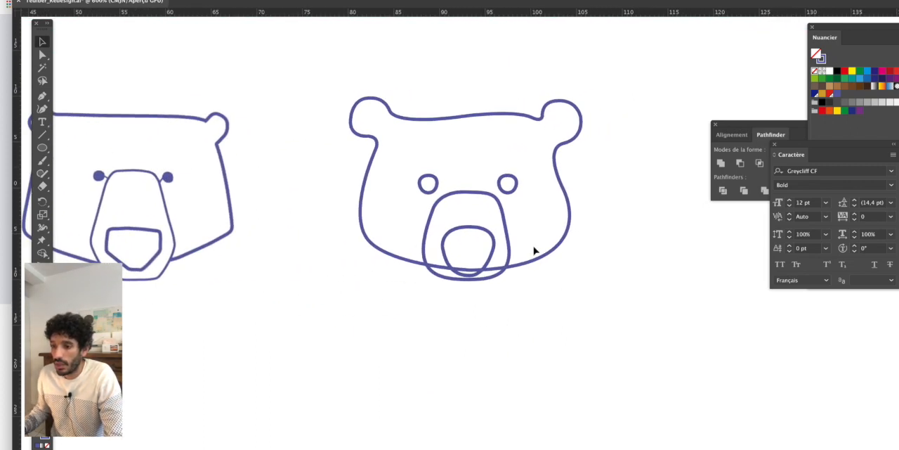
# - Draw a short diagonal line from each eye to the nearest upper corner of the muzzle with the Line Segment tool
pyautogui.click(41, 136)
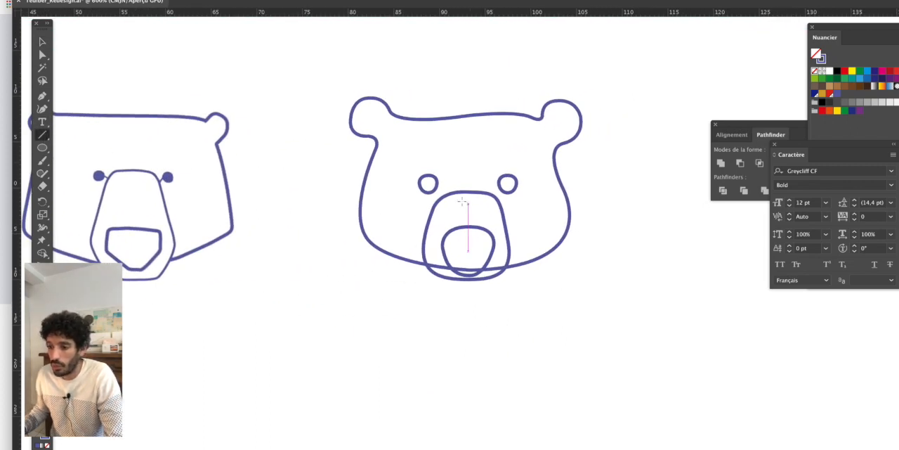
pyautogui.scroll(2, 462, 202)
pyautogui.moveTo(408, 180); pyautogui.dragTo(422, 194)
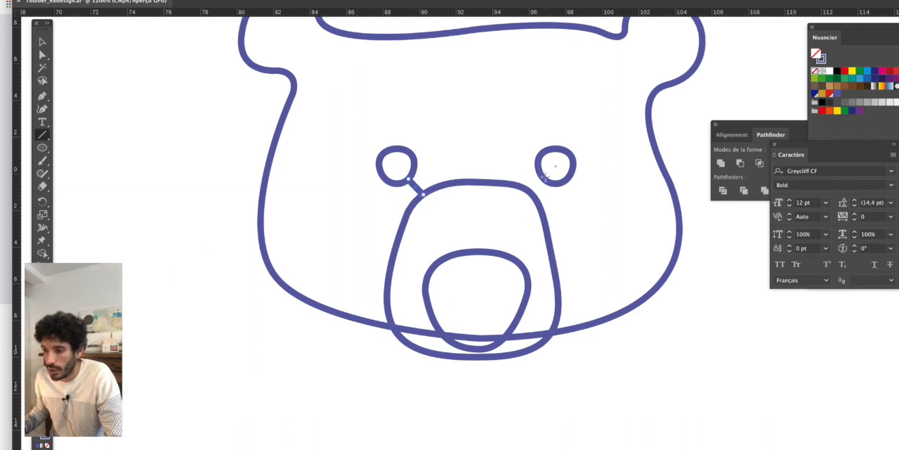
pyautogui.moveTo(548, 177); pyautogui.dragTo(532, 192)
# - Fill the muzzle shape with white so it hides the chin line passing behind it
pyautogui.click(40, 44)
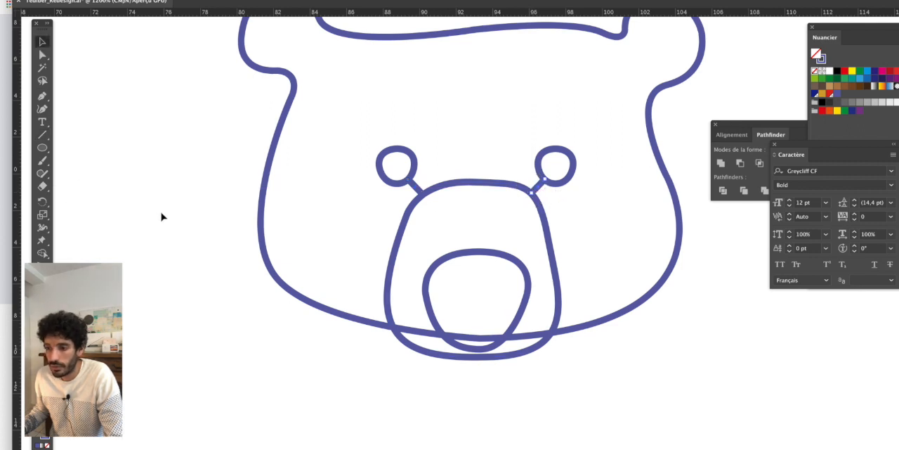
pyautogui.press('super+minus')
pyautogui.click(441, 219)
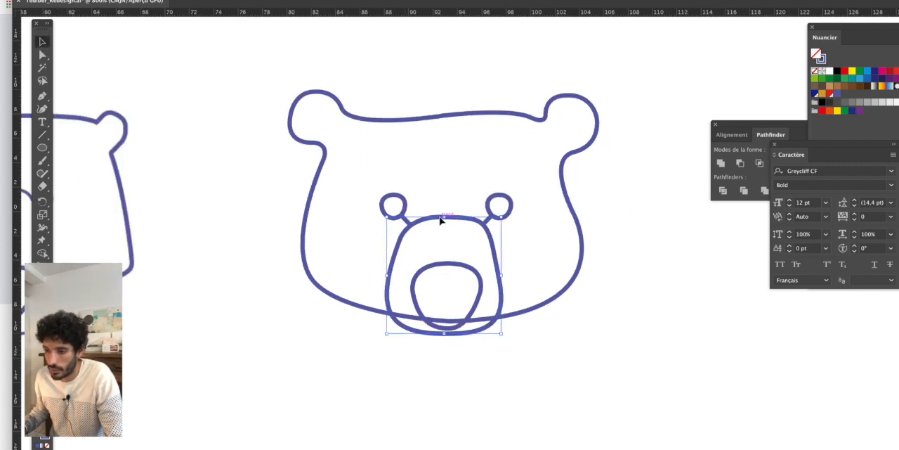
pyautogui.click(831, 73)
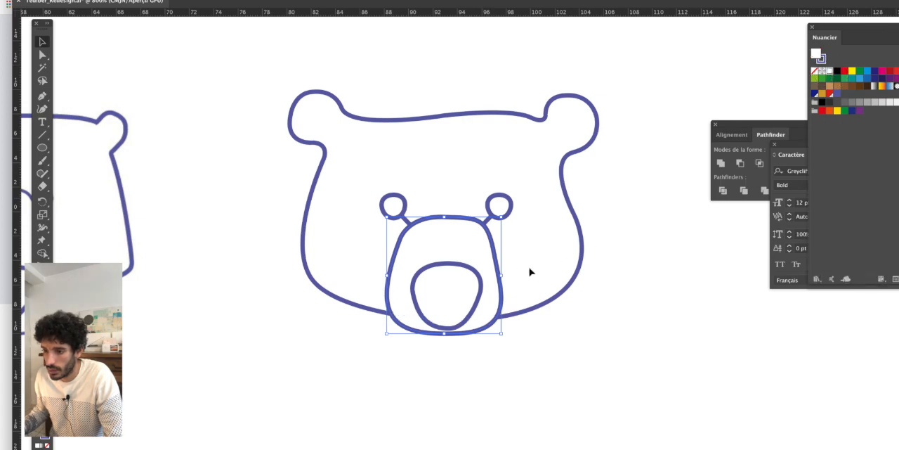
# - Swap the fill and stroke of both redrawn eyes so they become solid blue shapes
pyautogui.click(593, 322)
pyautogui.press('super+minus')
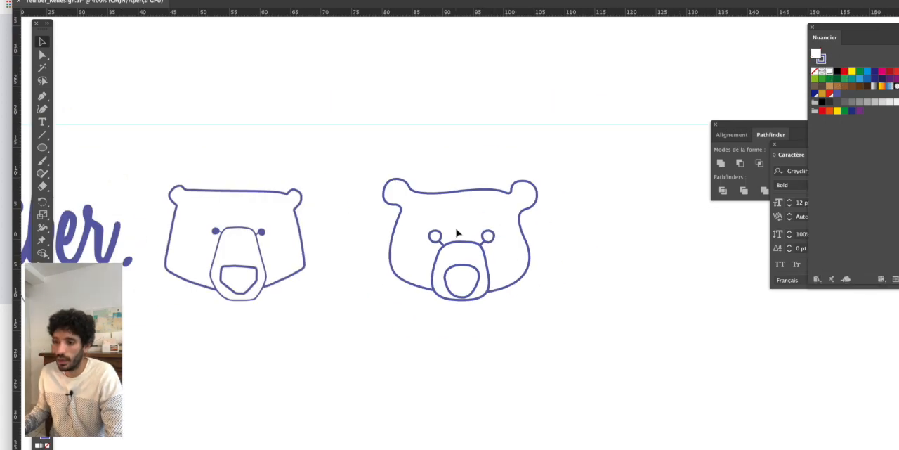
pyautogui.press('super+plus')
pyautogui.keyDown('shift'); pyautogui.click(506, 239); pyautogui.keyUp('shift')
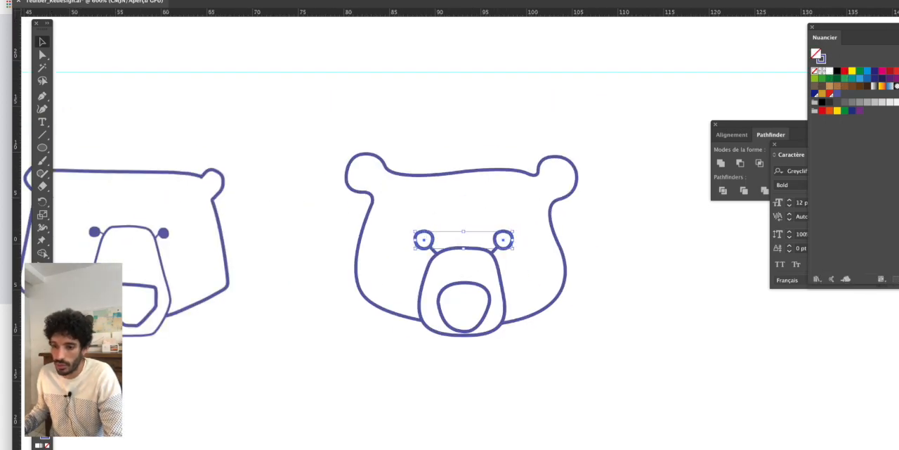
pyautogui.hotkey('shift', 'x')
pyautogui.click(558, 394)
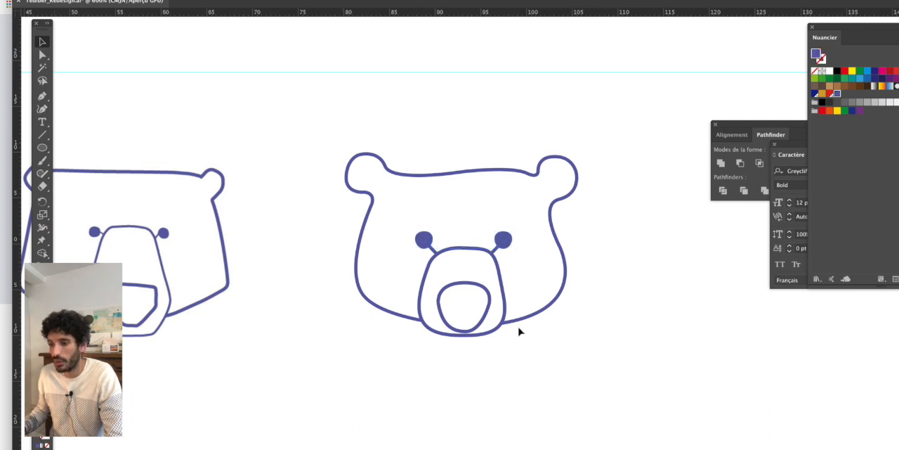
# - Enlarge the redrawn bear's two eyes slightly from their centres, keeping them close to the same size
pyautogui.press('super+plus')
pyautogui.press('super+minus')
pyautogui.scroll(3, 401, 245)
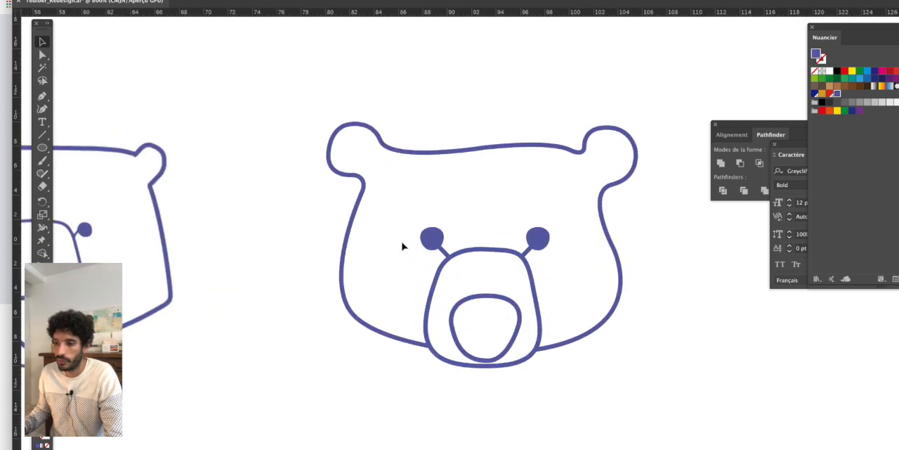
pyautogui.moveTo(436, 242); pyautogui.dragTo(270, 241)
pyautogui.click(294, 239)
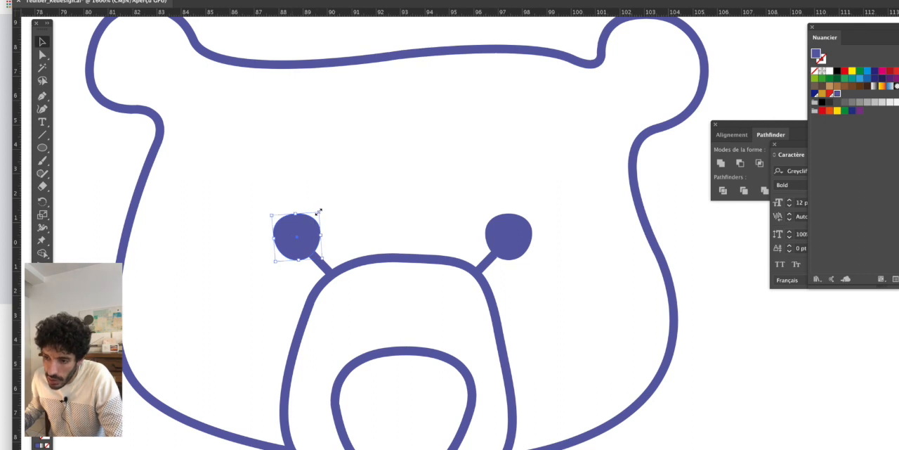
pyautogui.moveTo(320, 211); pyautogui.dragTo(321, 209)
pyautogui.click(529, 241)
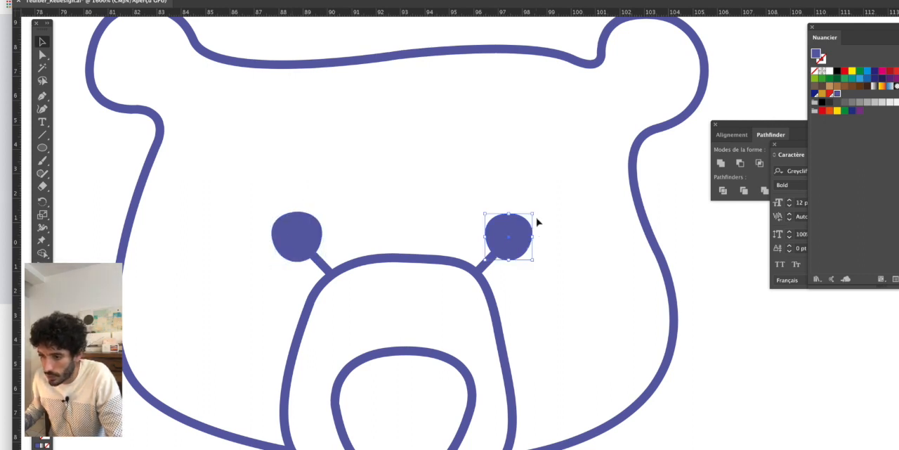
pyautogui.moveTo(535, 214); pyautogui.dragTo(536, 210)
pyautogui.click(388, 203)
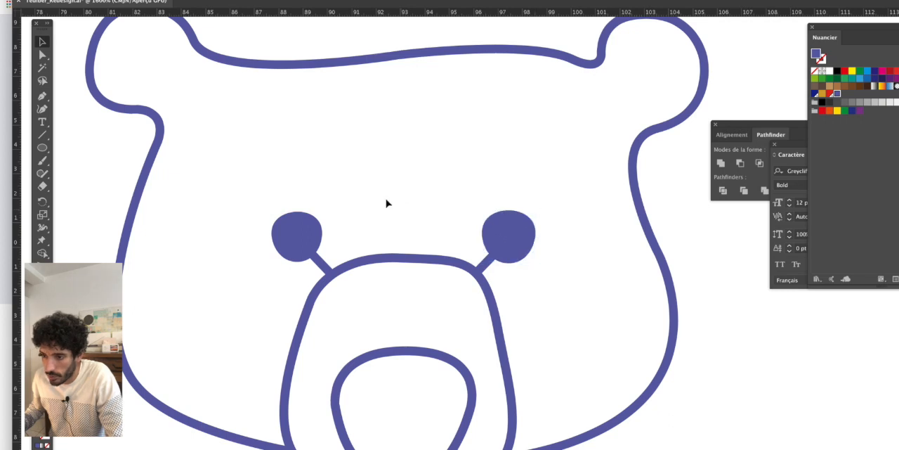
pyautogui.click(296, 227)
pyautogui.moveTo(322, 210); pyautogui.dragTo(326, 206)
pyautogui.click(418, 205)
# - Select both eyes together and nudge them slightly down towards the muzzle
pyautogui.scroll(-5, 422, 210)
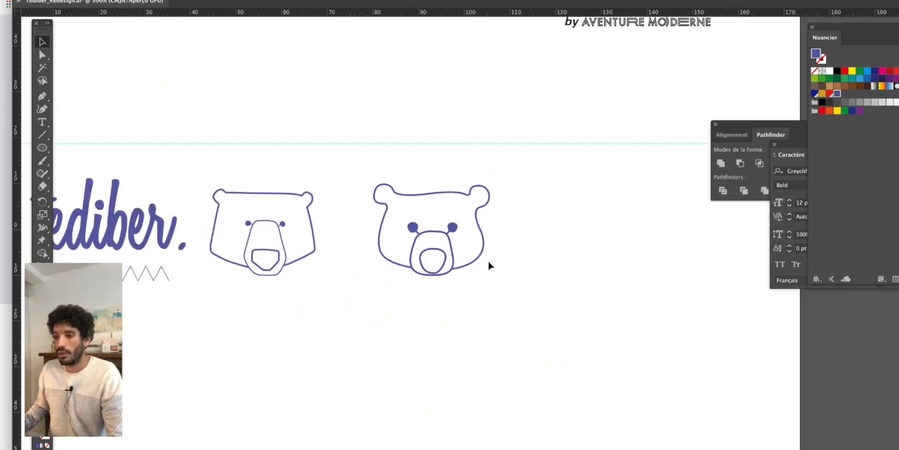
pyautogui.scroll(5, 487, 263)
pyautogui.hscroll(-5, 393, 239)
pyautogui.scroll(3, 393, 240)
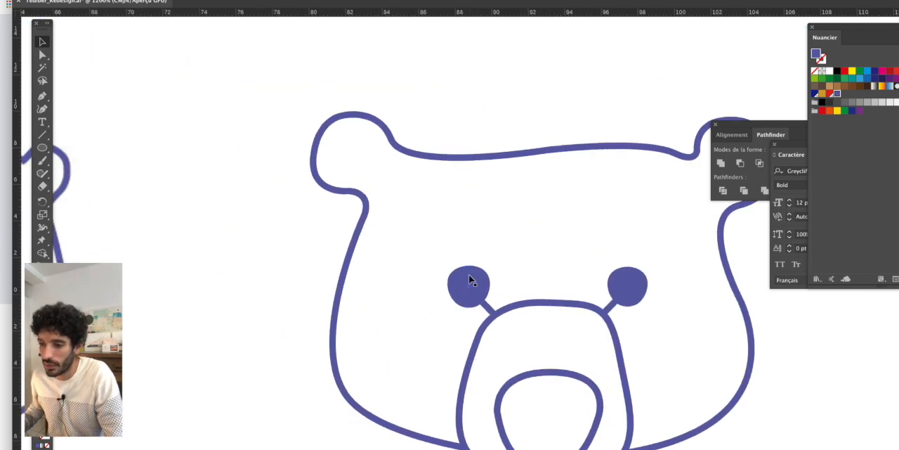
pyautogui.click(471, 282)
pyautogui.keyDown('shift'); pyautogui.click(618, 280); pyautogui.keyUp('shift')
pyautogui.press('Down')
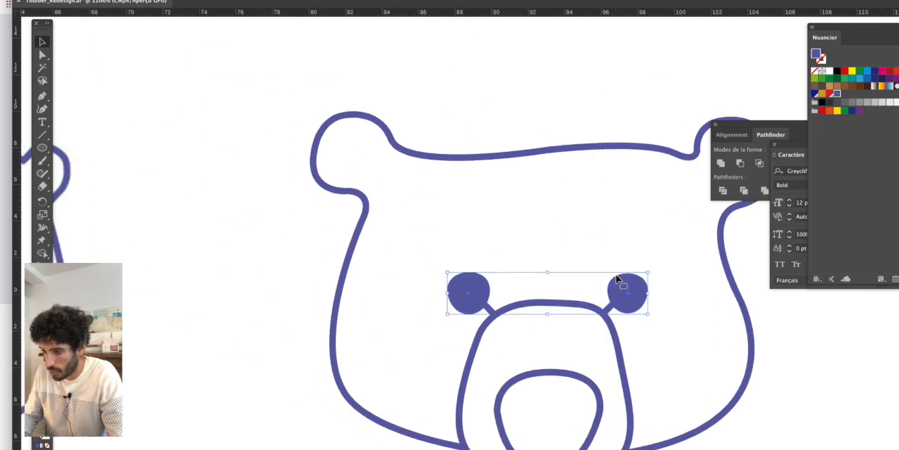
pyautogui.click(538, 255)
# - Swap the fill and stroke of the redrawn nose so it becomes a solid blue shape
pyautogui.scroll(-2, 539, 256)
pyautogui.hscroll(4, 481, 277)
pyautogui.scroll(-1, 597, 337)
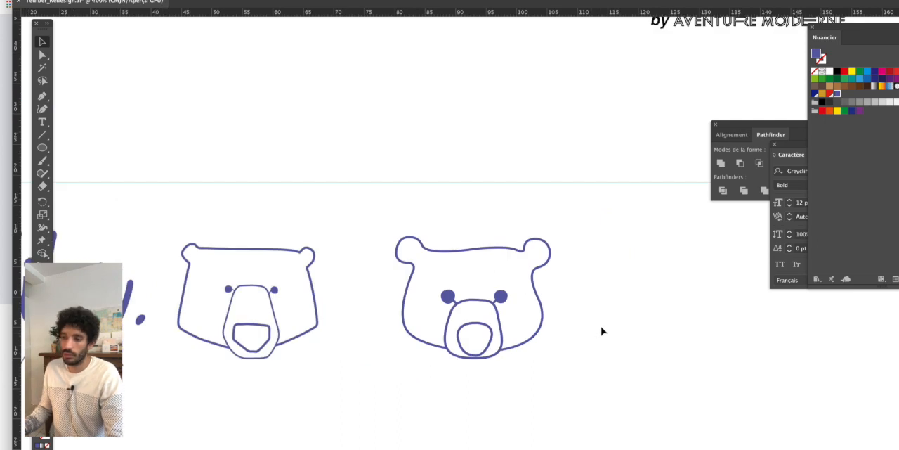
pyautogui.scroll(-2, 548, 323)
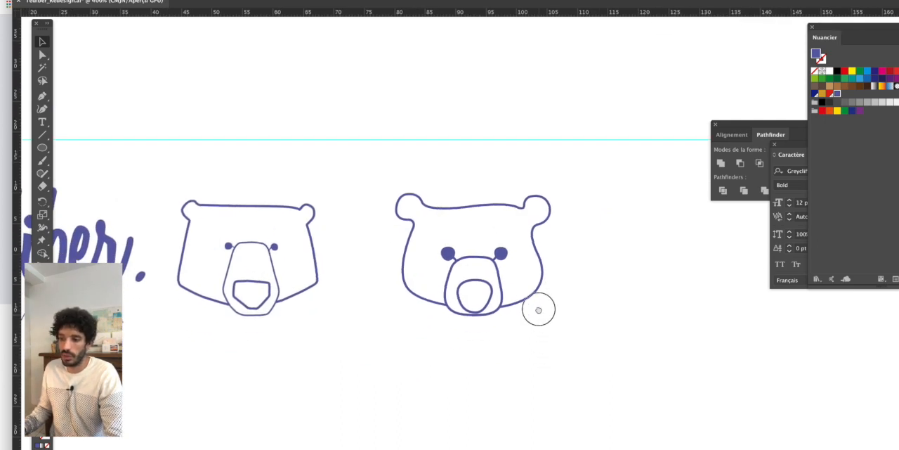
pyautogui.click(491, 294)
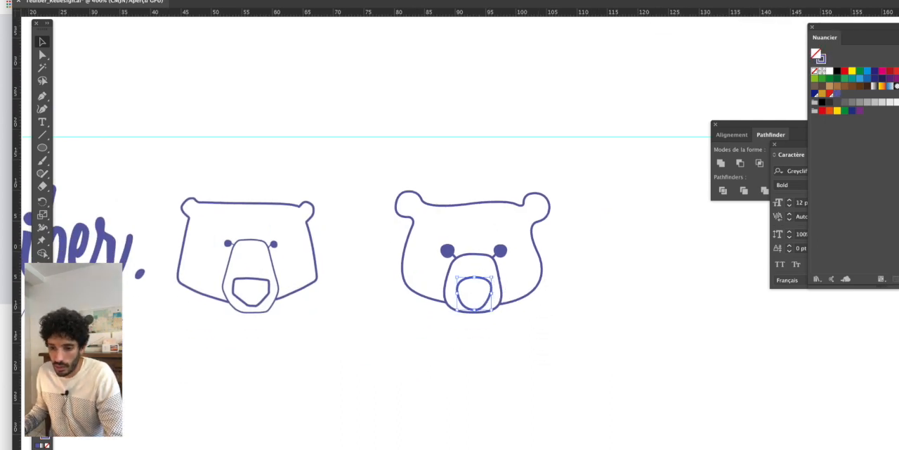
pyautogui.hotkey('shift', 'x')
pyautogui.click(419, 358)
# - Shorten the nose from its lower edge and widen it slightly on both sides
pyautogui.scroll(2, 482, 251)
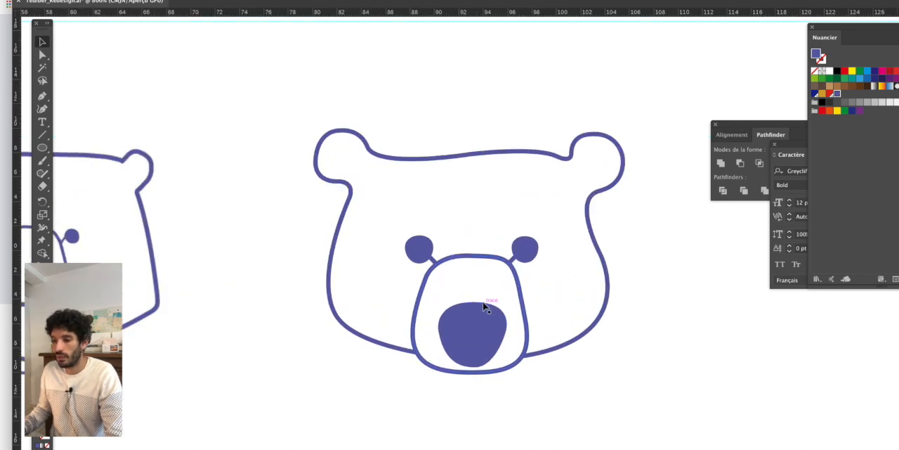
pyautogui.click(474, 317)
pyautogui.moveTo(473, 367); pyautogui.dragTo(473, 360)
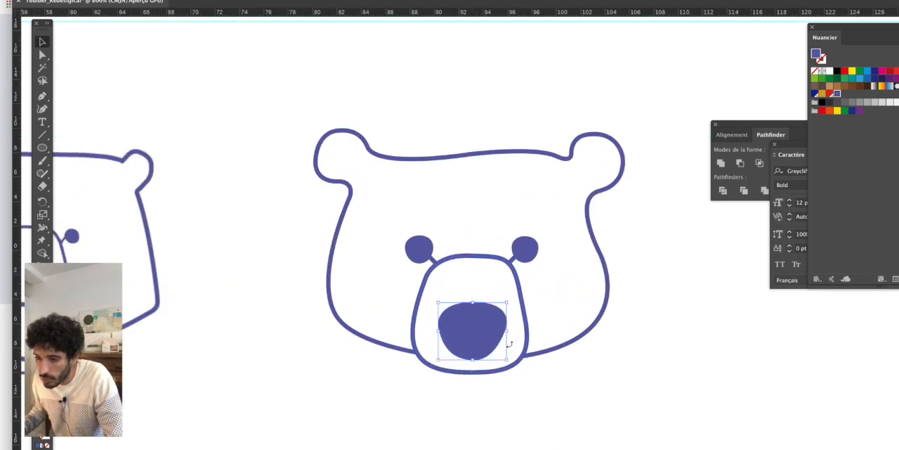
pyautogui.moveTo(507, 330); pyautogui.dragTo(512, 331)
pyautogui.click(654, 397)
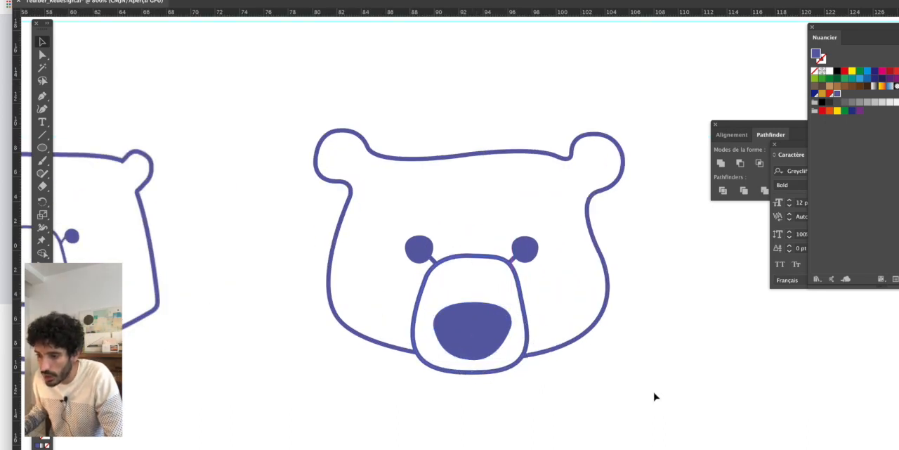
# - Compare the redrawn bear with the original, examining the ears, the top of the head and the line thickness
pyautogui.scroll(-2, 654, 393)
pyautogui.moveTo(654, 393); pyautogui.dragTo(551, 297)
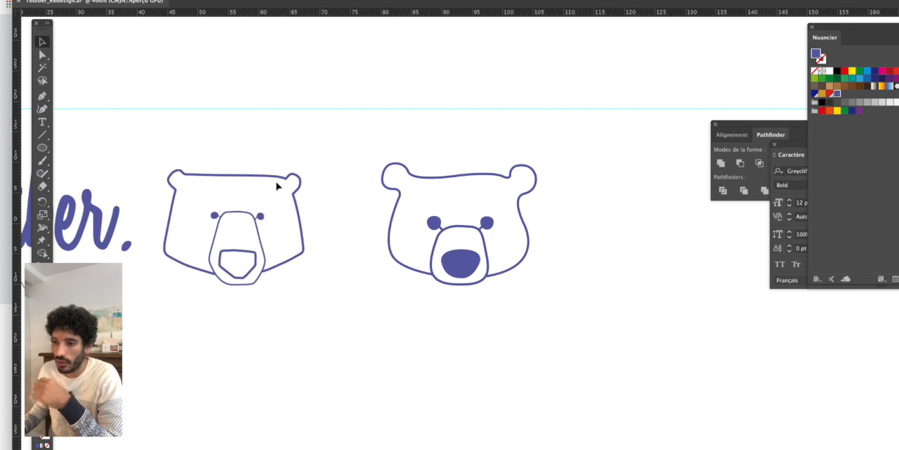
pyautogui.scroll(2, 219, 178)
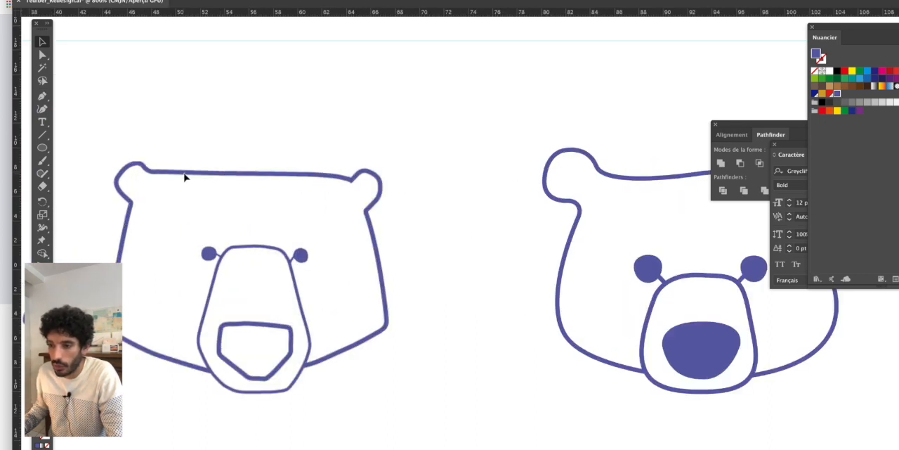
pyautogui.scroll(1, 185, 177)
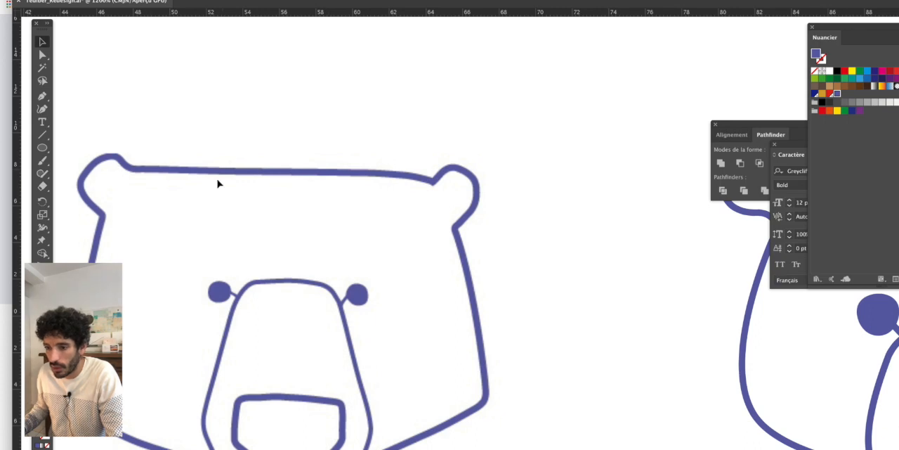
pyautogui.scroll(-2, 317, 201)
pyautogui.hscroll(5, 305, 223)
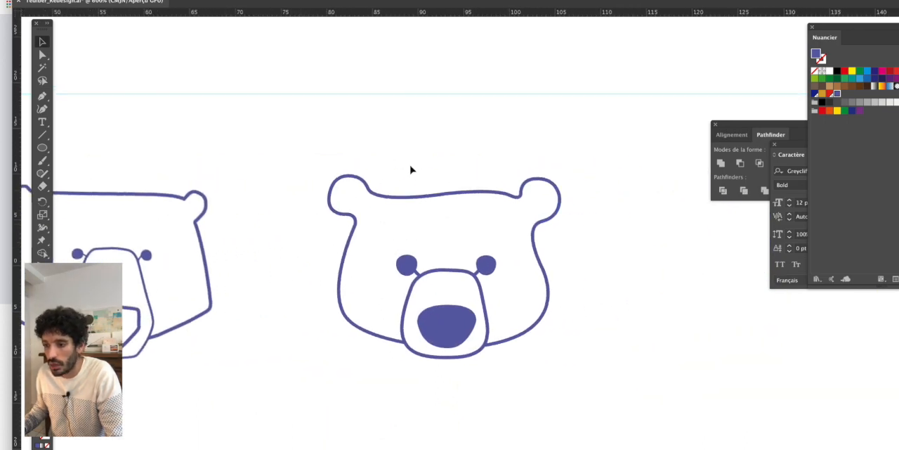
pyautogui.scroll(1, 412, 171)
pyautogui.scroll(-1, 447, 223)
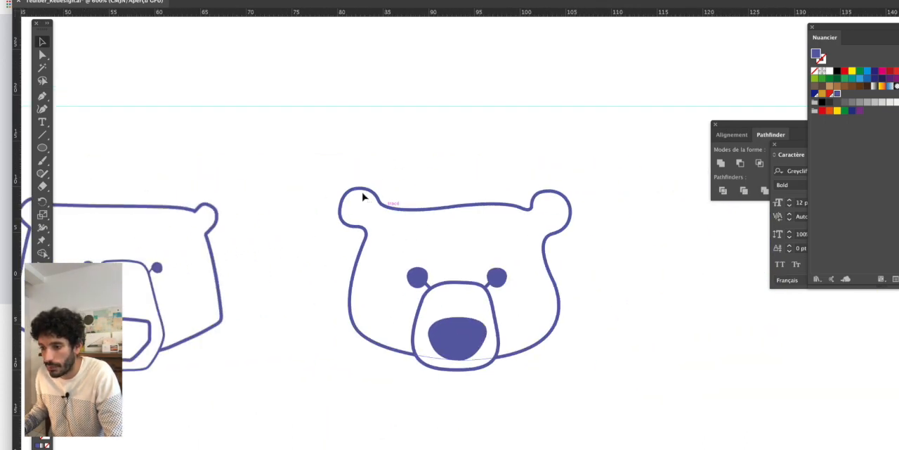
pyautogui.scroll(-2, 535, 281)
pyautogui.hscroll(-2, 548, 253)
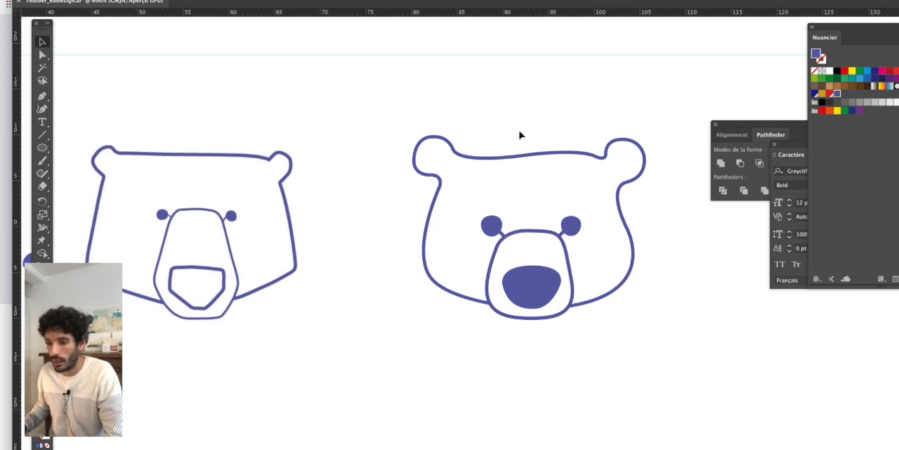
# - Thicken the strokes of the head outline, muzzle and eye connector lines to a weight between 1 and 2 pt
pyautogui.click(499, 160)
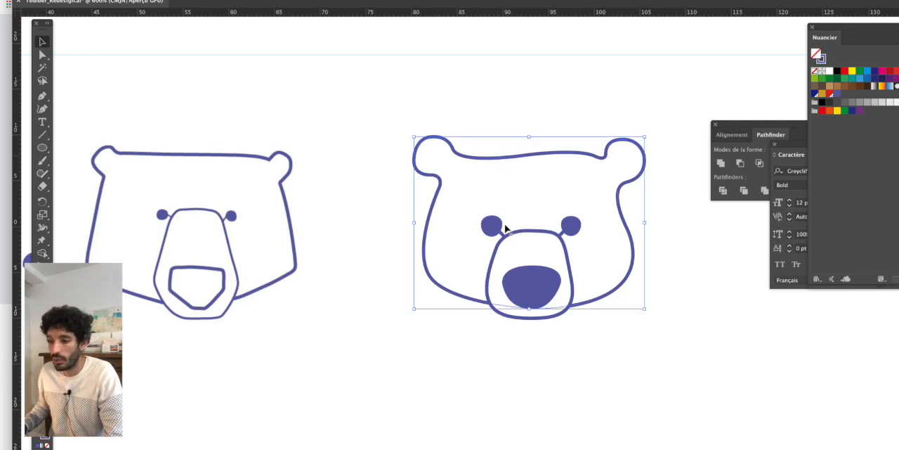
pyautogui.keyDown('shift'); pyautogui.click(524, 231); pyautogui.keyUp('shift')
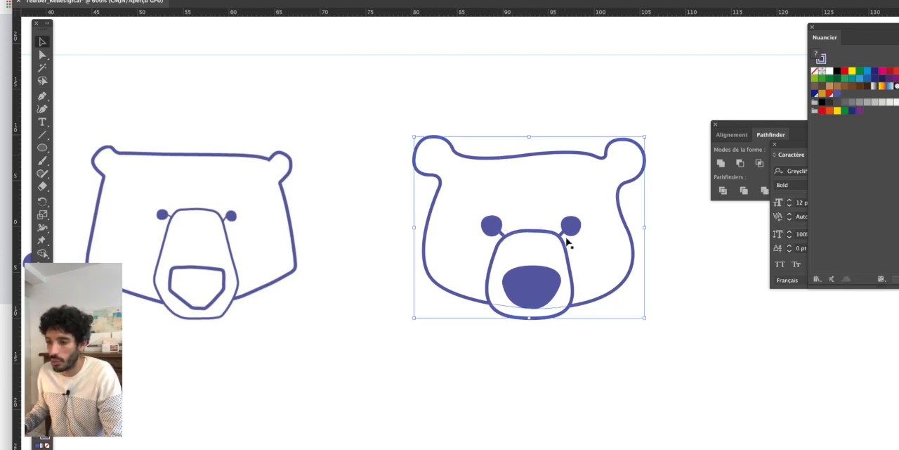
pyautogui.scroll(4, 566, 239)
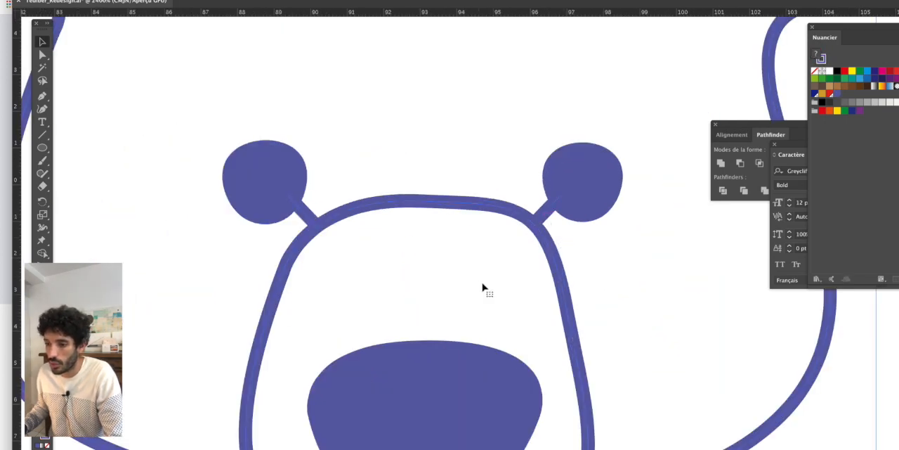
pyautogui.scroll(-2, 482, 291)
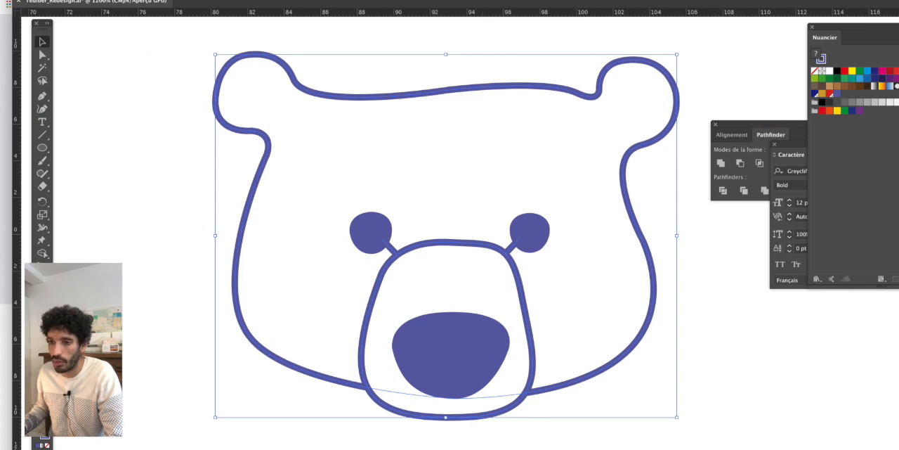
pyautogui.click(190, 0)
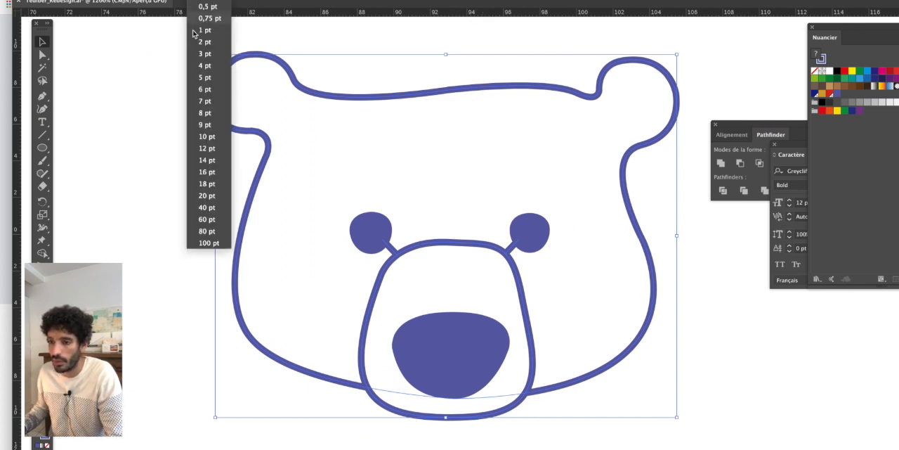
pyautogui.click(204, 51)
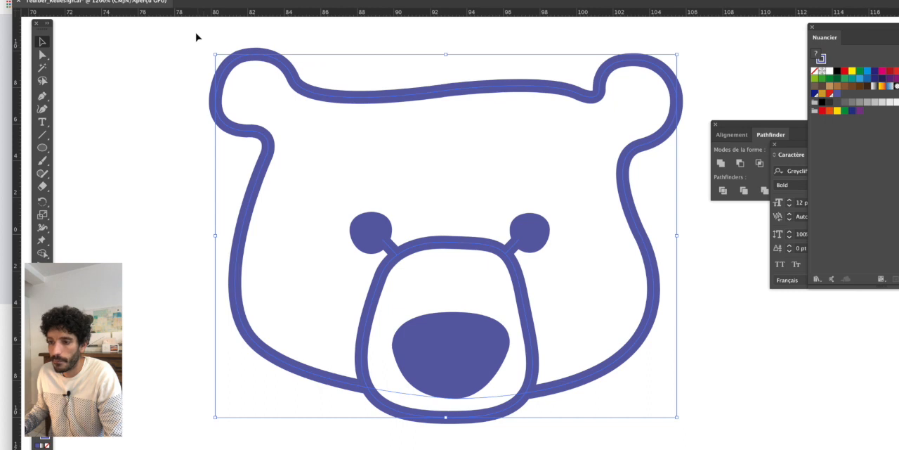
pyautogui.click(190, 0)
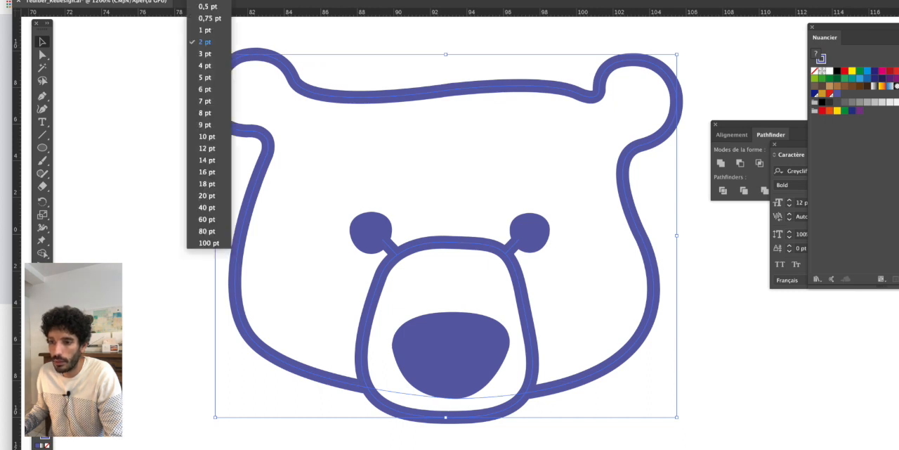
pyautogui.click(201, 33)
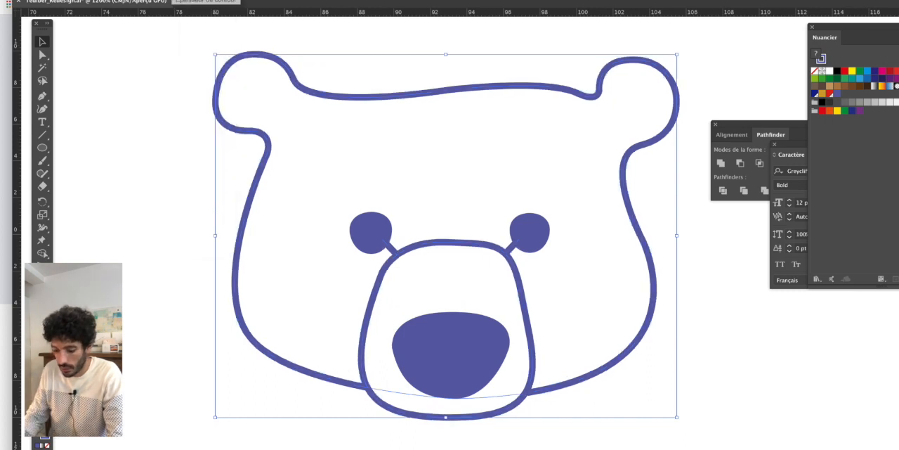
pyautogui.press('Return')
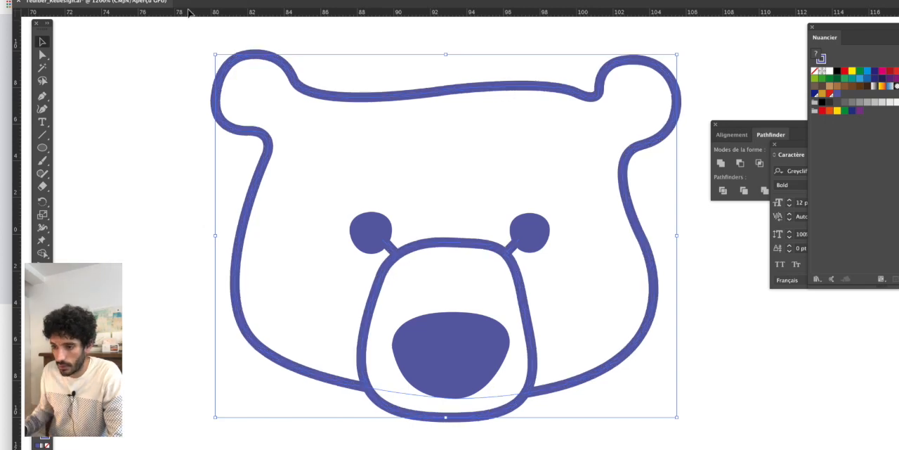
pyautogui.scroll(-2, 261, 151)
pyautogui.click(585, 287)
# - Examine the original bear's line weights and overall shape against the thickened redrawn head
pyautogui.scroll(-1, 530, 287)
pyautogui.scroll(-1, 530, 288)
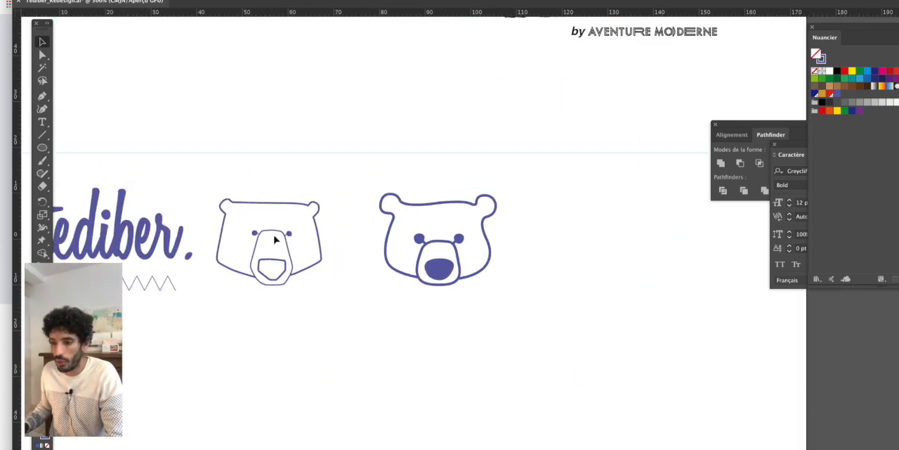
pyautogui.scroll(5, 236, 232)
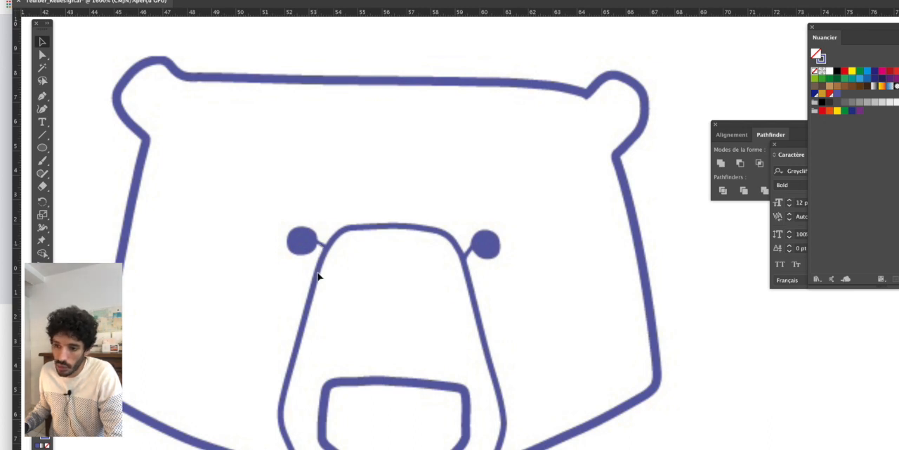
pyautogui.moveTo(318, 276); pyautogui.dragTo(340, 242)
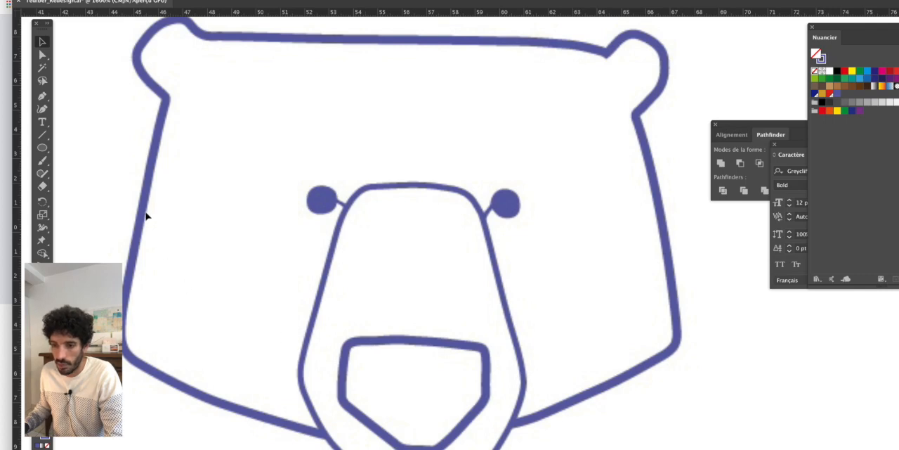
pyautogui.scroll(-3, 139, 215)
pyautogui.moveTo(503, 296); pyautogui.dragTo(428, 286)
pyautogui.scroll(-2, 430, 293)
pyautogui.hscroll(3, 458, 291)
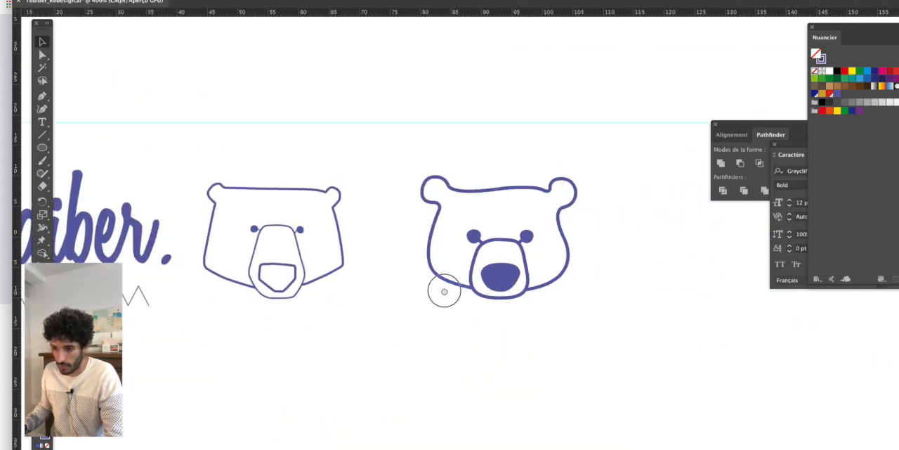
# - Compare the redrawn bear's outline thickness, ears and muzzle with the original bear beside it
pyautogui.scroll(2, 448, 249)
pyautogui.hscroll(-3, 276, 210)
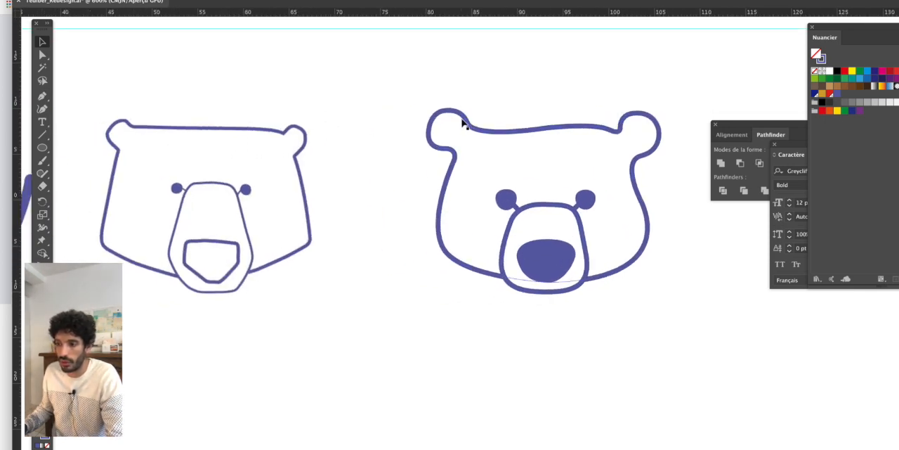
pyautogui.hscroll(3, 482, 156)
pyautogui.scroll(-1, 482, 156)
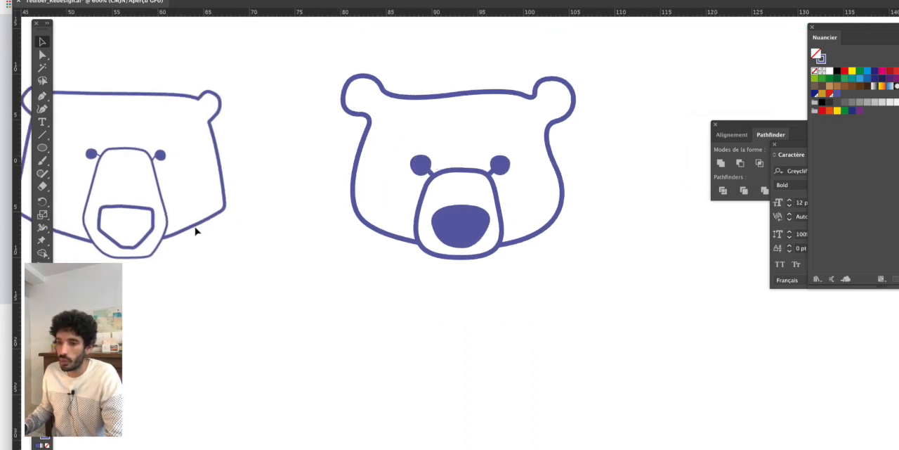
pyautogui.hscroll(-2, 134, 107)
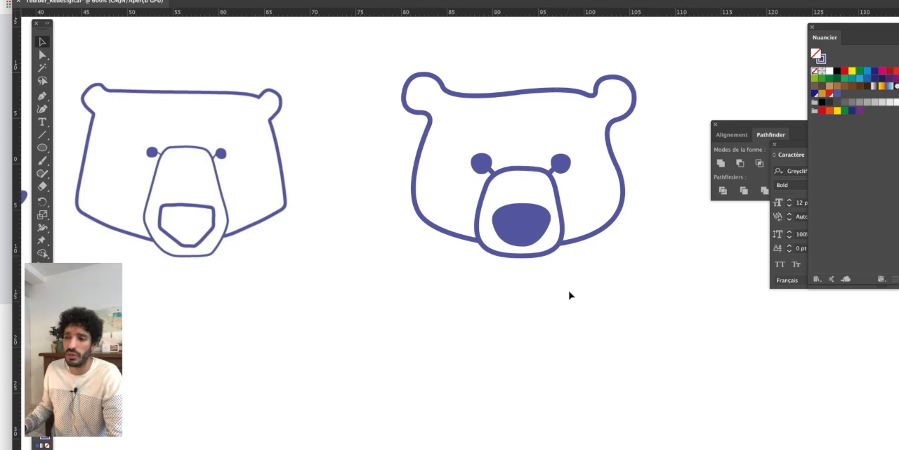
pyautogui.scroll(-3, 570, 295)
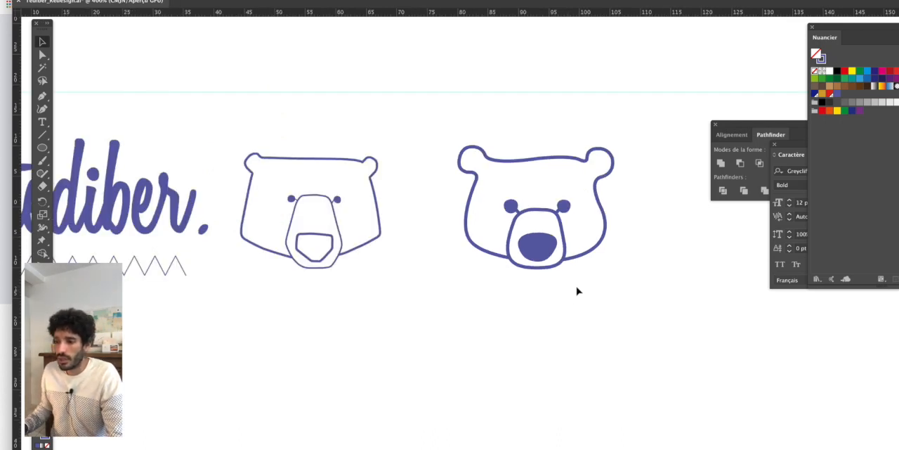
pyautogui.scroll(-1, 579, 288)
# - Delete the working copy of the original logo, with its wordmark, zigzag and bear, beside the redrawn bear
pyautogui.moveTo(562, 287); pyautogui.dragTo(483, 269)
pyautogui.moveTo(375, 137); pyautogui.dragTo(569, 293)
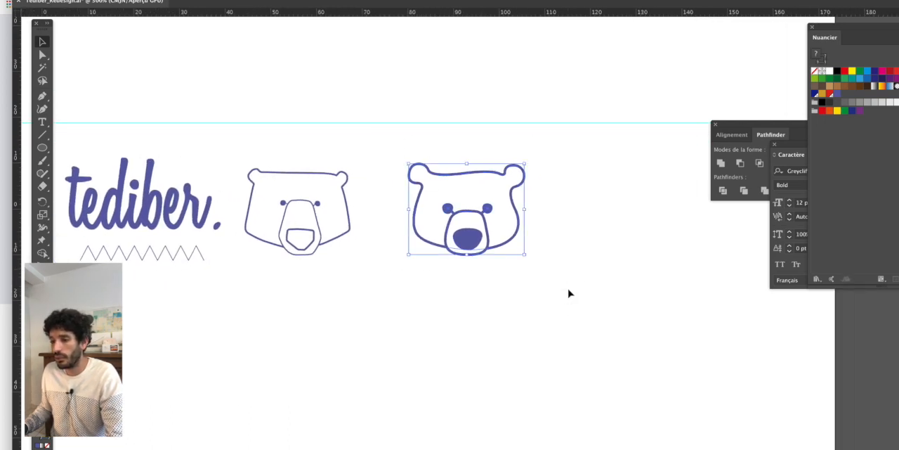
pyautogui.moveTo(522, 255); pyautogui.dragTo(535, 204)
pyautogui.scroll(-2, 462, 217)
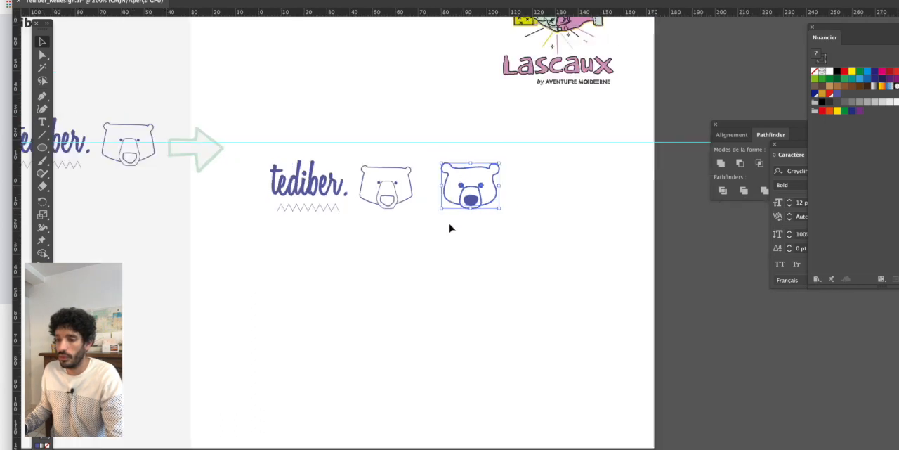
pyautogui.moveTo(449, 223); pyautogui.dragTo(485, 227)
pyautogui.click(398, 177)
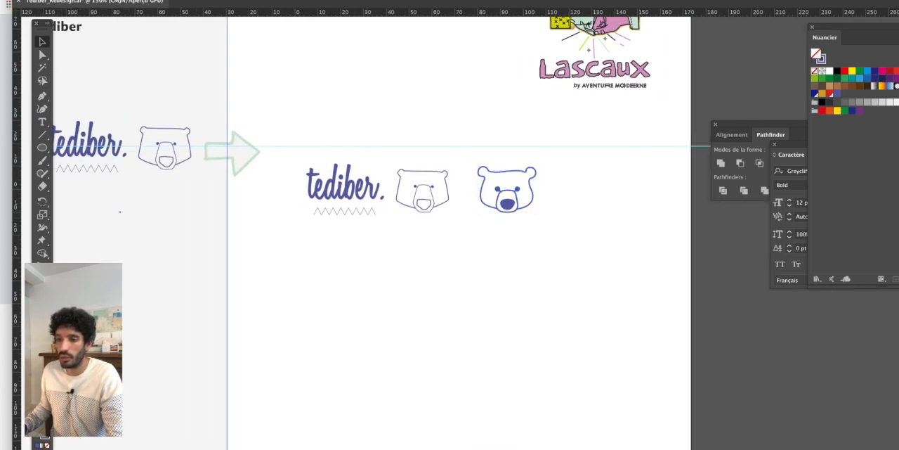
pyautogui.click(156, 1)
pyautogui.click(187, 19)
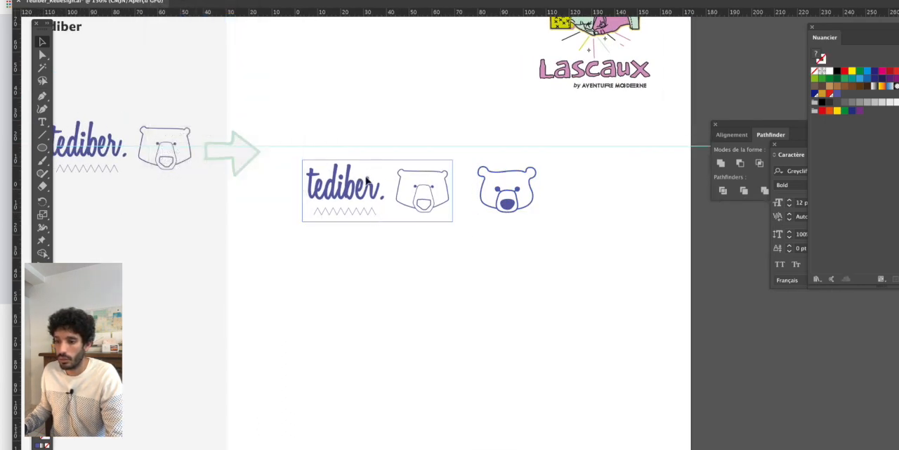
pyautogui.press('Delete')
# - Move the whole redrawn bear's head left into the space vacated by the logo copy
pyautogui.moveTo(442, 157); pyautogui.dragTo(588, 243)
pyautogui.scroll(1, 517, 216)
pyautogui.moveTo(511, 202); pyautogui.dragTo(392, 204)
pyautogui.click(445, 204)
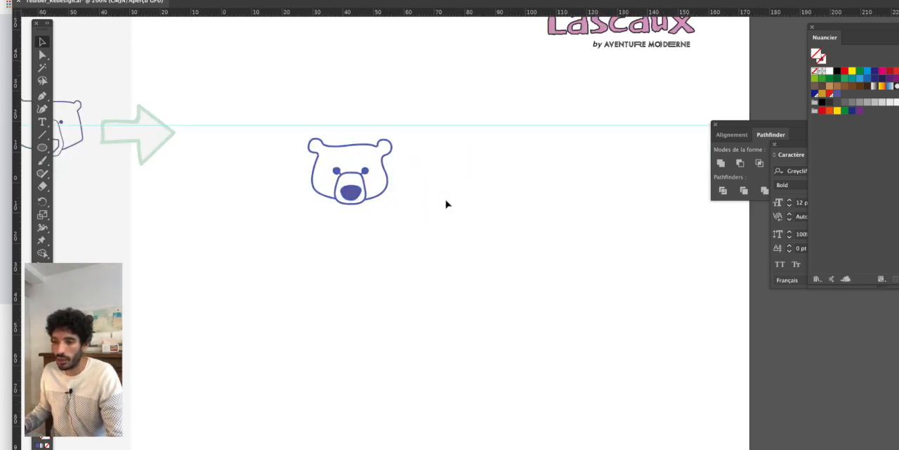
# - Examine the original logo's script wordmark, zigzag and bear on the grey artboard against the redrawn head
pyautogui.click(42, 121)
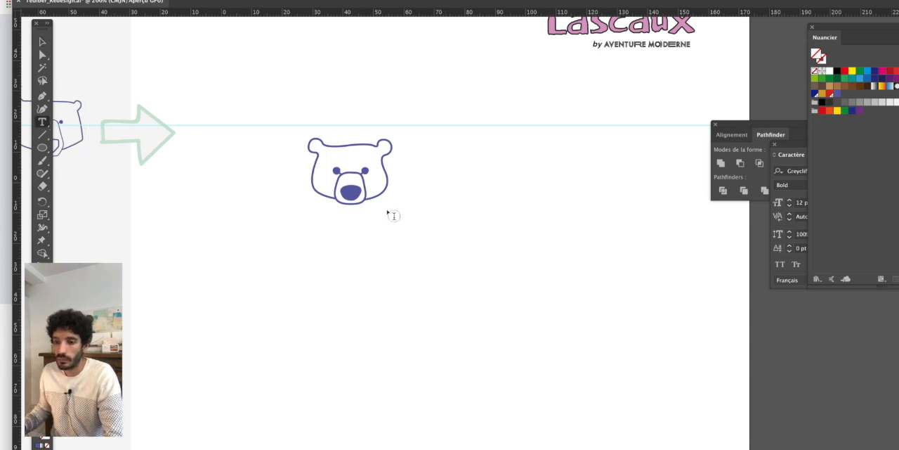
pyautogui.scroll(1, 453, 212)
pyautogui.scroll(-2, 282, 209)
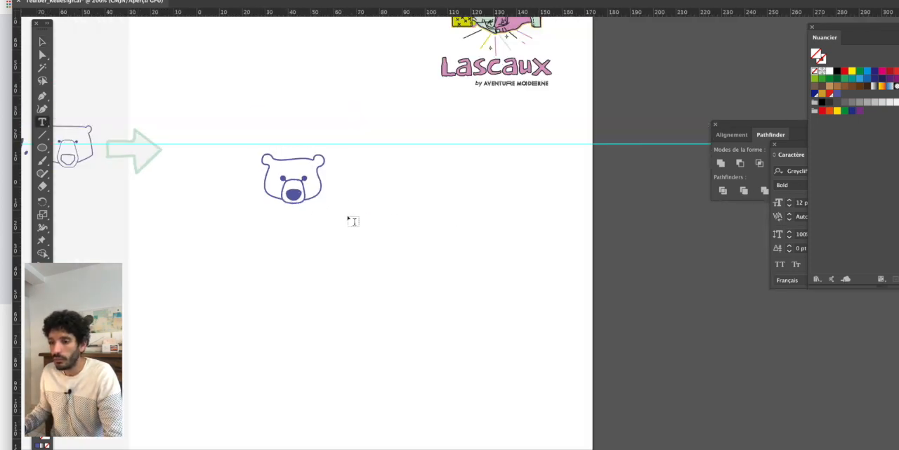
pyautogui.click(42, 42)
pyautogui.moveTo(175, 129); pyautogui.dragTo(405, 130)
pyautogui.click(219, 141)
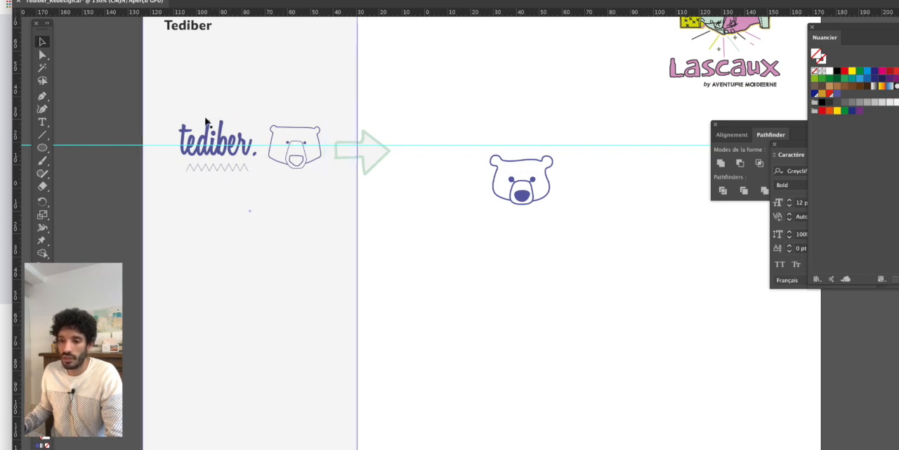
pyautogui.click(481, 208)
pyautogui.keyDown('super'); pyautogui.click(573, 197); pyautogui.keyUp('super')
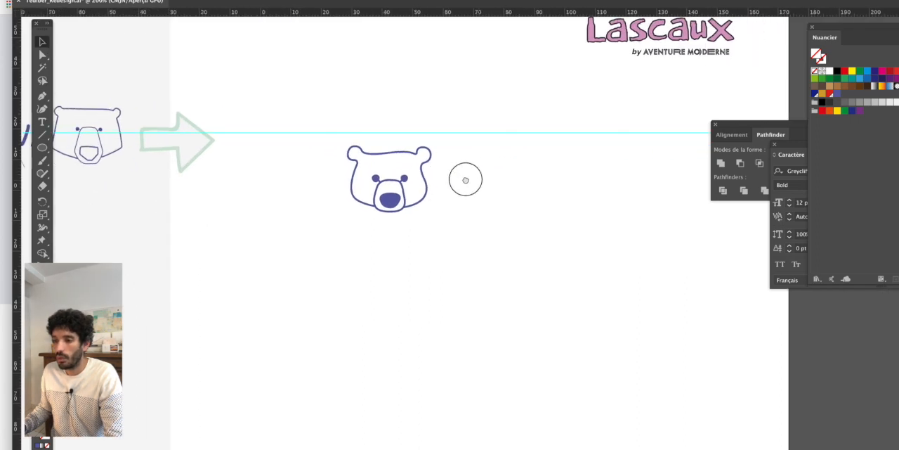
# - Add the text "tediber" to the right of the bear's head and enlarge it to about 22 pt
pyautogui.click(73, 141)
pyautogui.click(42, 122)
pyautogui.keyDown('super'); pyautogui.click(432, 191); pyautogui.keyUp('super')
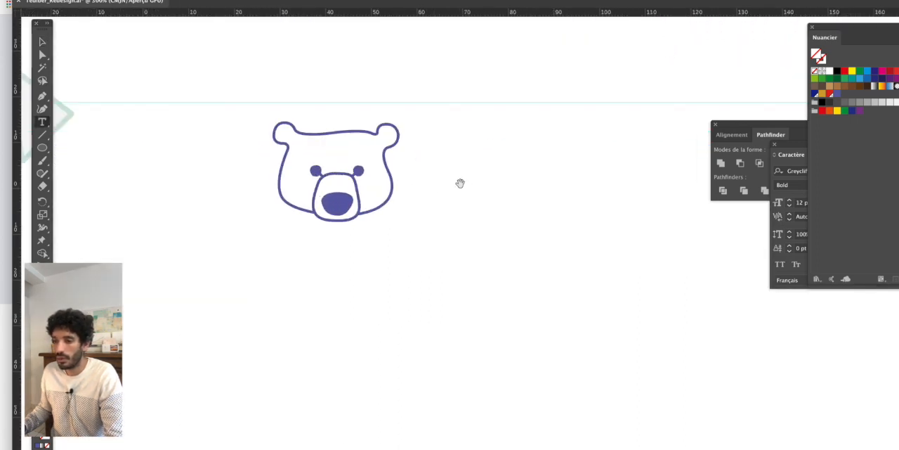
pyautogui.moveTo(462, 182); pyautogui.dragTo(369, 199)
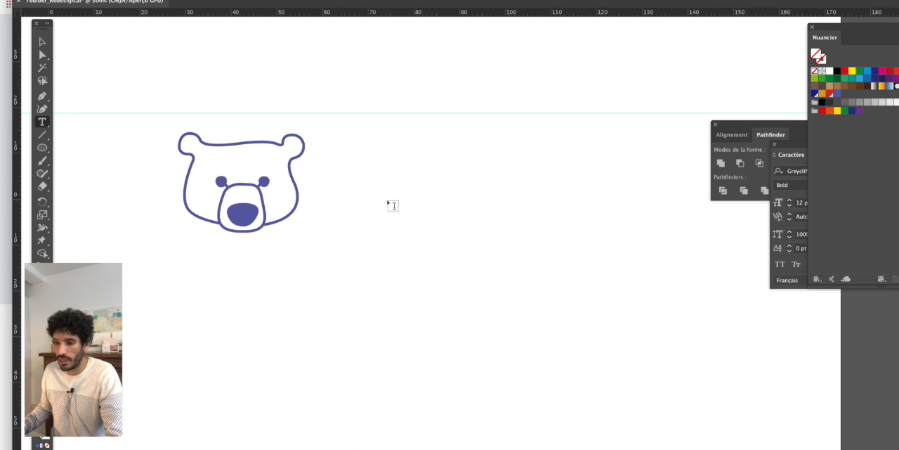
pyautogui.click(345, 185)
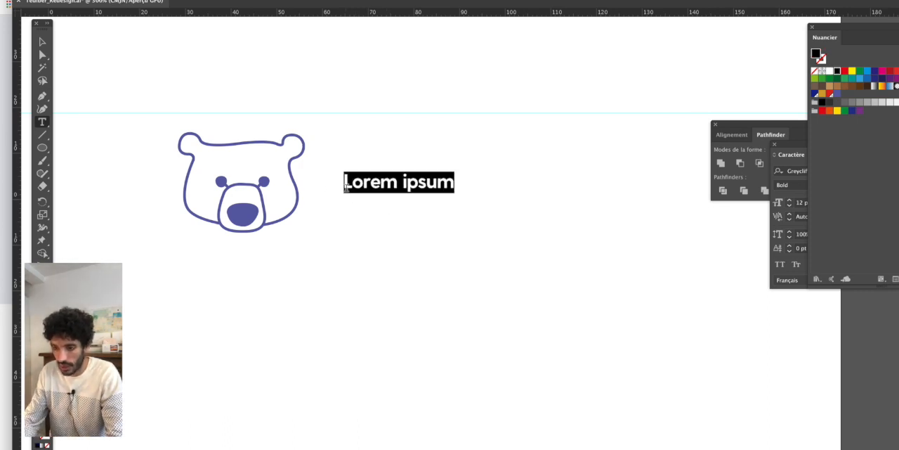
pyautogui.write('tediber')
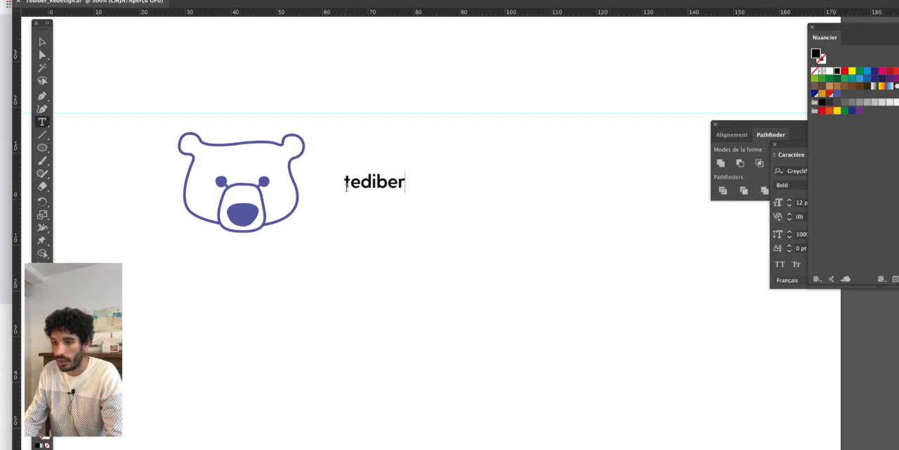
pyautogui.press('Escape')
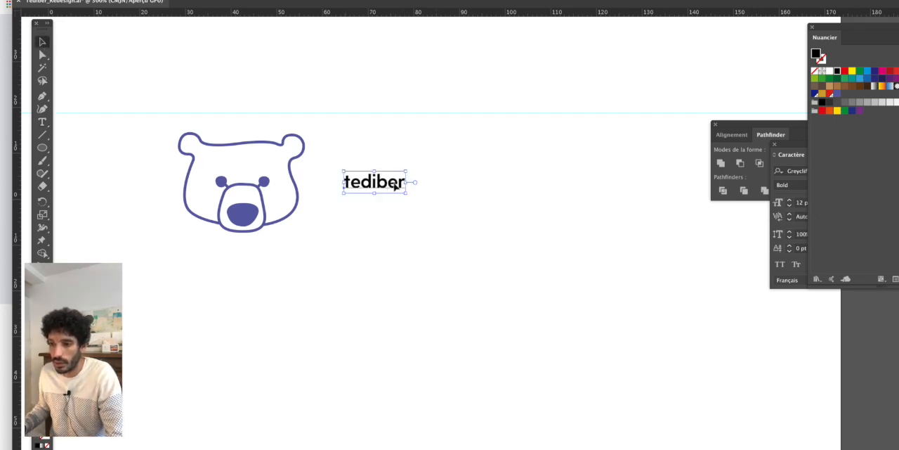
pyautogui.moveTo(406, 193); pyautogui.dragTo(458, 231)
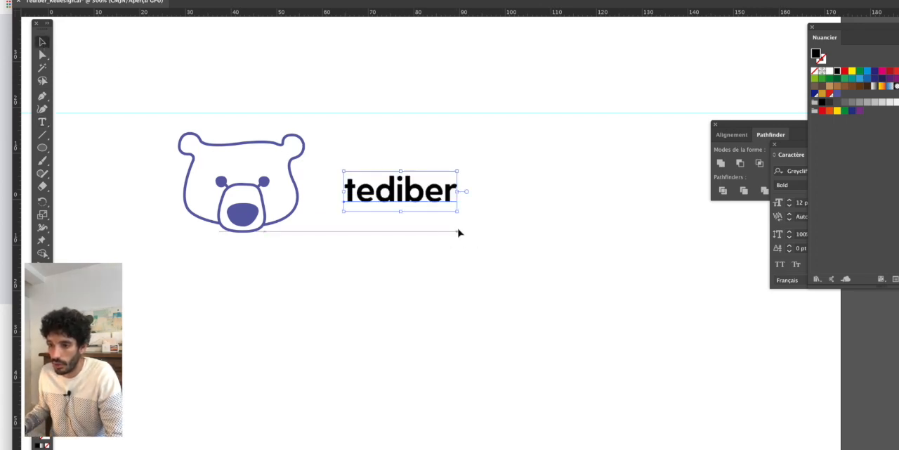
# - Try the "tediber" wordmark in the Demi Bold weight and view it beside the bear
pyautogui.click(564, 1)
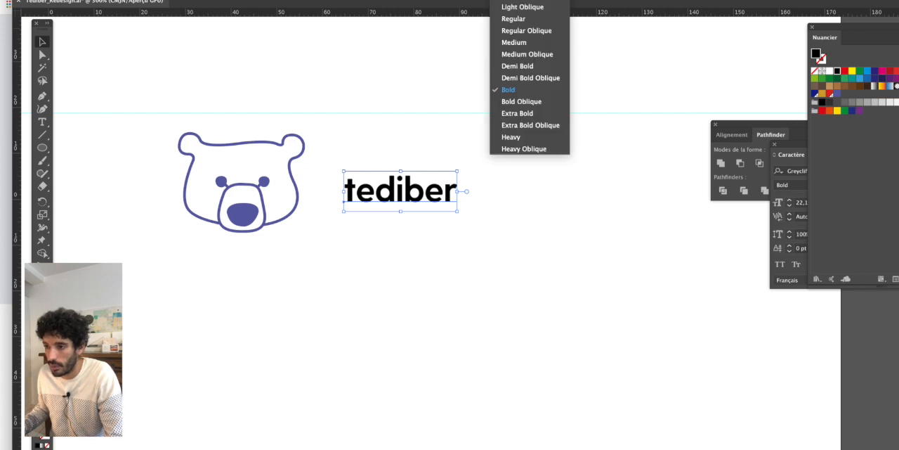
pyautogui.click(532, 66)
pyautogui.scroll(-1, 489, 115)
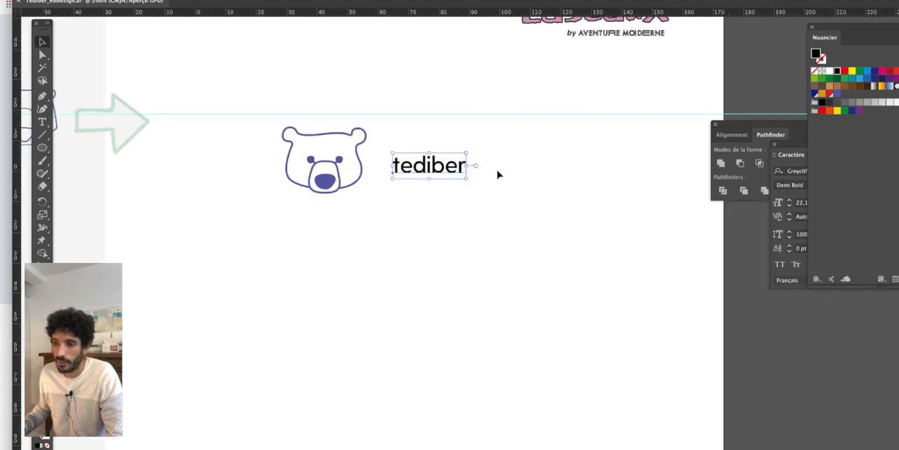
pyautogui.scroll(-2, 496, 169)
pyautogui.click(498, 197)
pyautogui.scroll(1, 479, 189)
pyautogui.scroll(1, 456, 176)
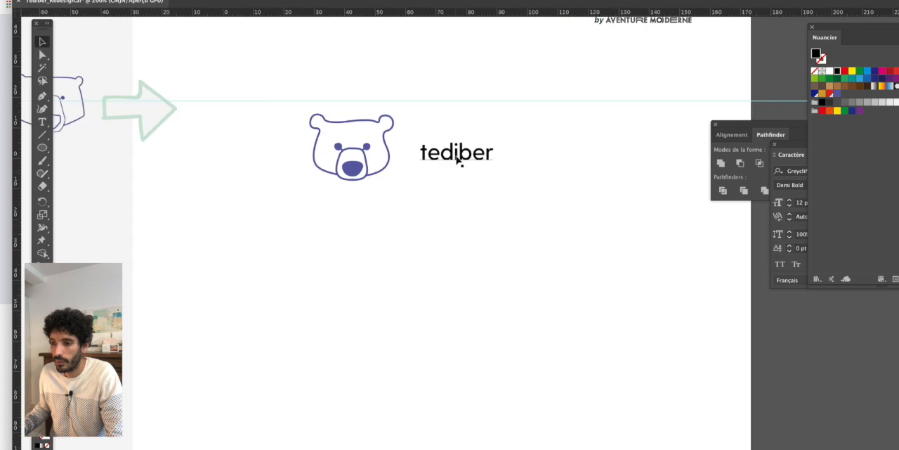
# - Set the "tediber" wordmark's font weight to Bold and view it beside the bear
pyautogui.click(459, 152)
pyautogui.click(551, 0)
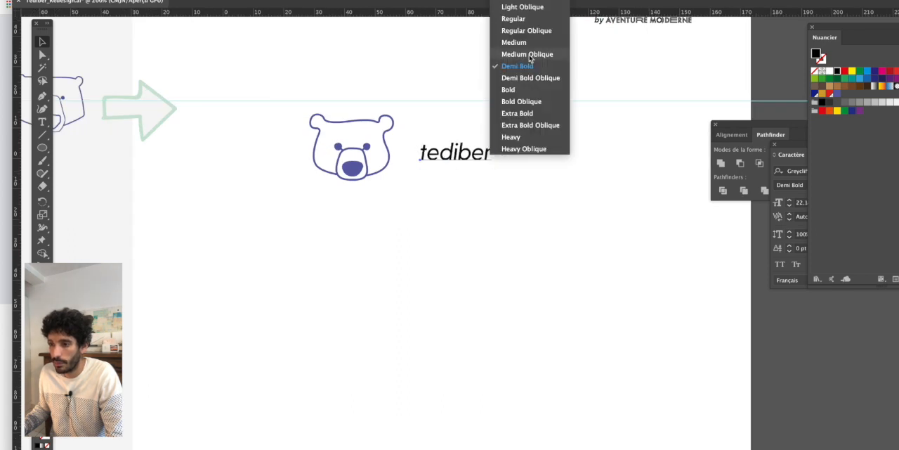
pyautogui.click(509, 89)
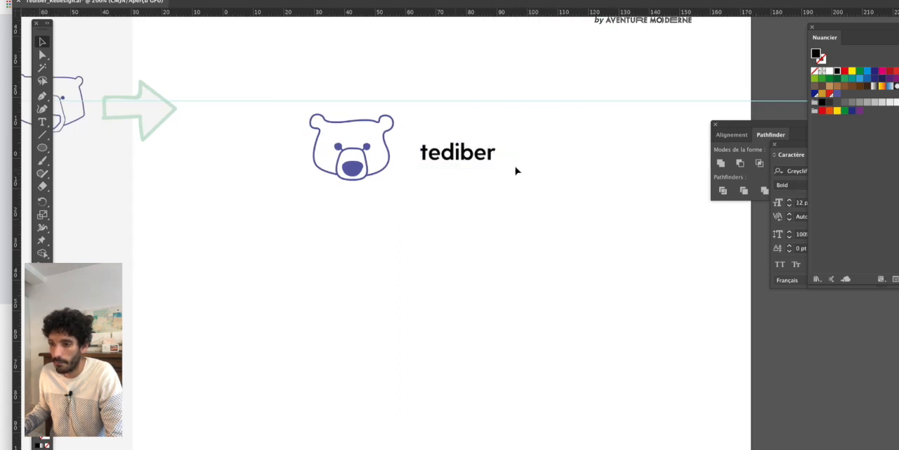
pyautogui.scroll(-1, 515, 170)
pyautogui.scroll(2, 479, 158)
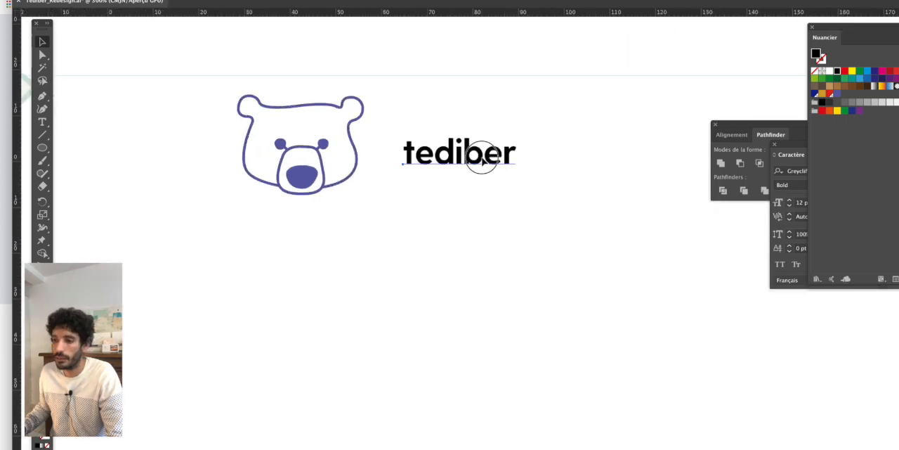
# - Move the wordmark closer to the bear's head and enlarge it to about 29 pt
pyautogui.moveTo(482, 159); pyautogui.dragTo(470, 160)
pyautogui.moveTo(507, 135); pyautogui.dragTo(523, 126)
pyautogui.moveTo(499, 158); pyautogui.dragTo(510, 144)
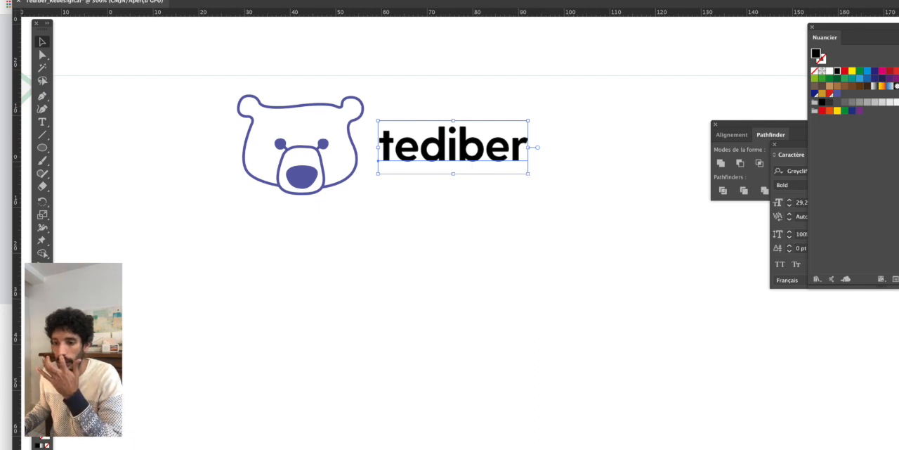
# - Colour the wordmark with the violet-blue sampled from the bear's nose
pyautogui.press('i')
pyautogui.click(305, 172)
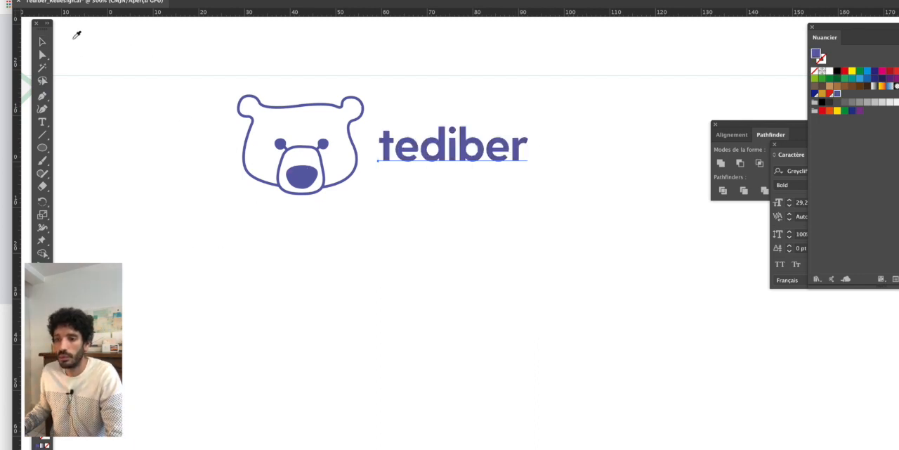
pyautogui.click(42, 41)
# - Enlarge the wordmark slightly to about 30 pt and nudge it a little closer to the bear
pyautogui.click(506, 148)
pyautogui.scroll(1, 527, 159)
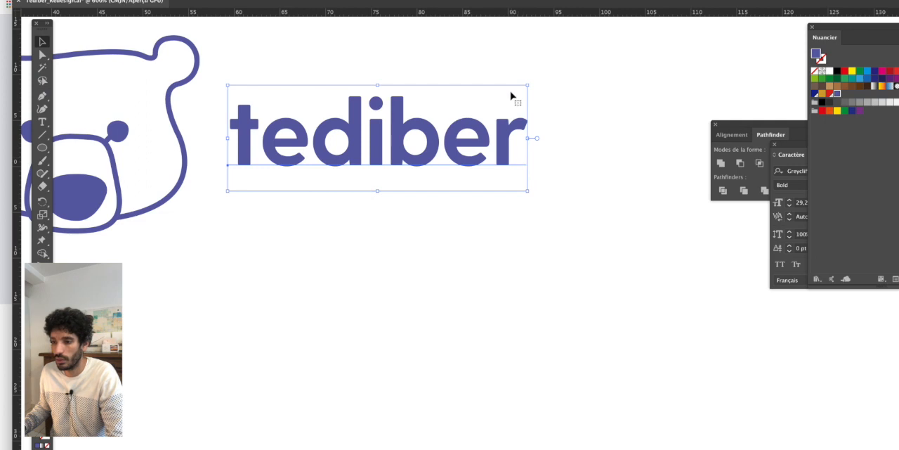
pyautogui.moveTo(528, 85); pyautogui.dragTo(537, 82)
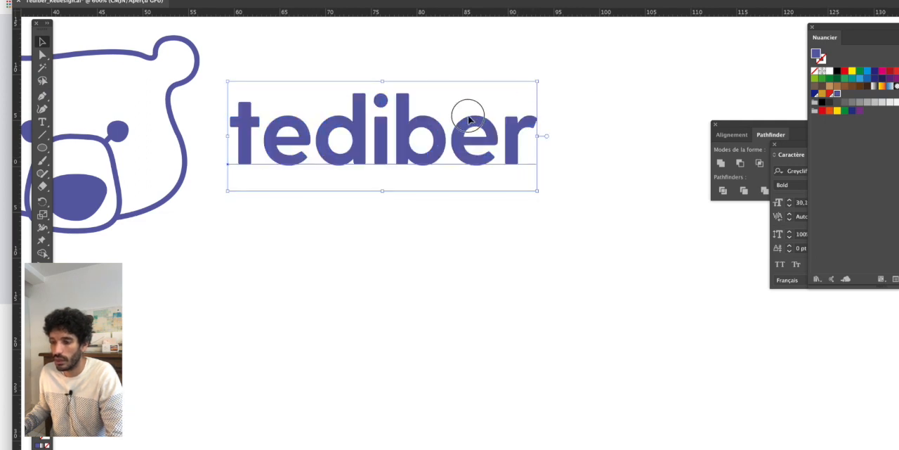
pyautogui.moveTo(469, 116); pyautogui.dragTo(461, 116)
pyautogui.click(488, 264)
# - Compare the new bear and wordmark with the original logo, examining its zigzag line under the lettering
pyautogui.scroll(-1, 488, 264)
pyautogui.moveTo(413, 265); pyautogui.dragTo(501, 228)
pyautogui.moveTo(247, 241); pyautogui.dragTo(516, 259)
pyautogui.scroll(-1, 464, 245)
pyautogui.scroll(-1, 370, 253)
pyautogui.moveTo(168, 150); pyautogui.dragTo(277, 157)
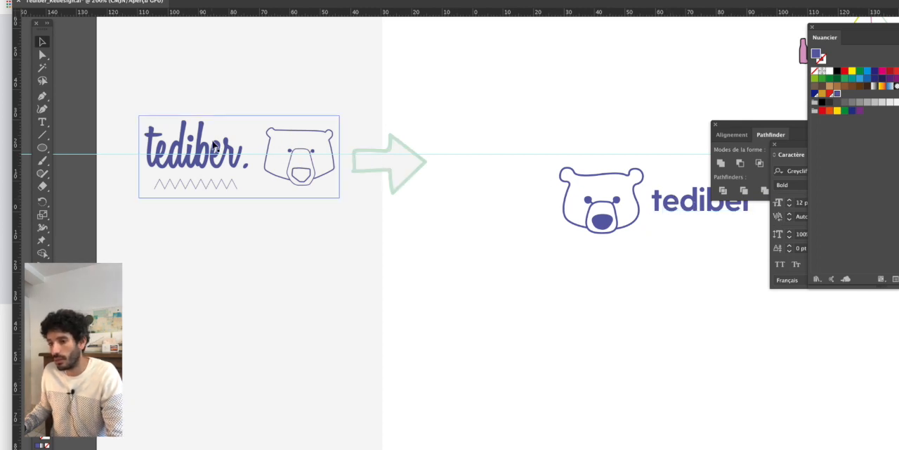
pyautogui.hscroll(5, 489, 189)
pyautogui.scroll(-1, 488, 190)
pyautogui.moveTo(486, 189); pyautogui.dragTo(337, 187)
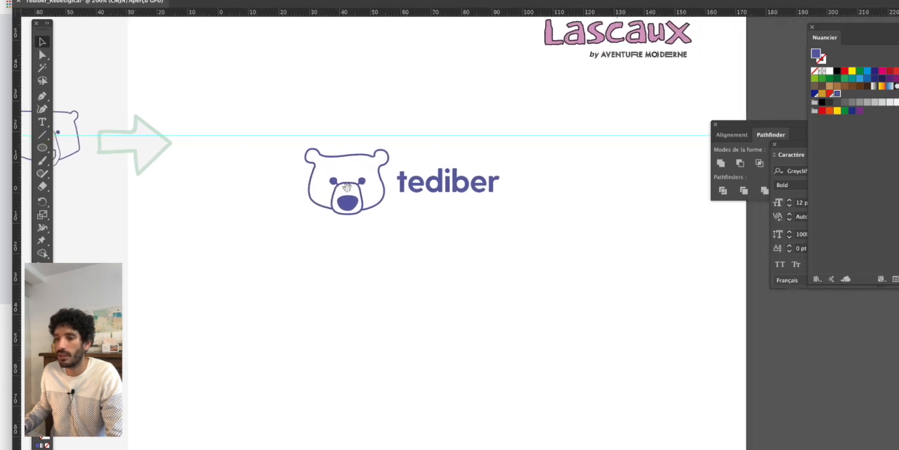
pyautogui.scroll(1, 416, 190)
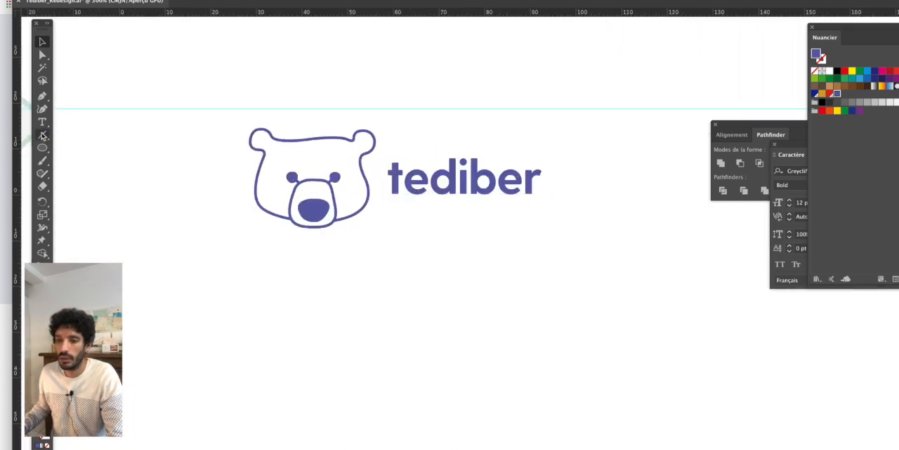
# - Draw a rising diagonal line about 5 mm long below the wordmark, with a violet-blue stroke matching the head outline
pyautogui.click(42, 96)
pyautogui.scroll(2, 430, 230)
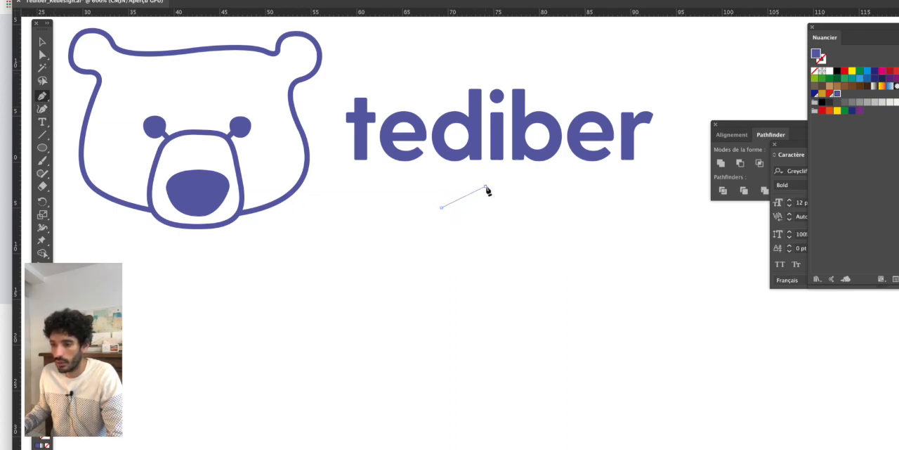
pyautogui.click(485, 187)
pyautogui.press('Escape')
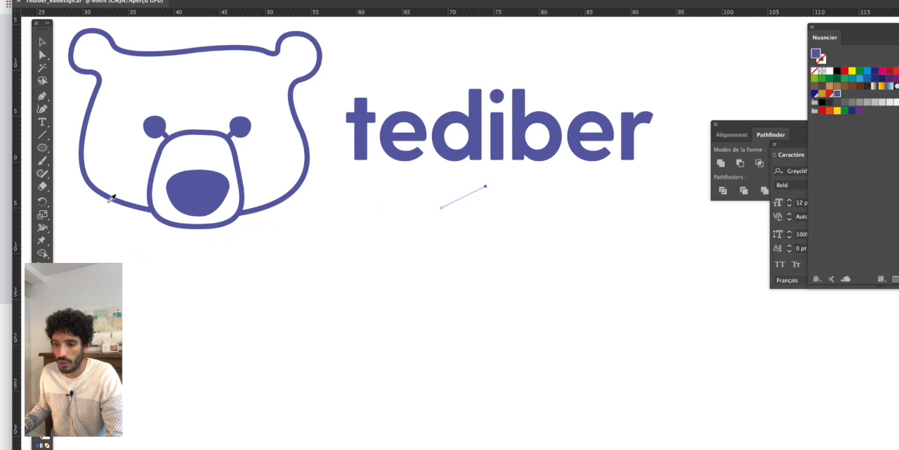
pyautogui.hotkey('shift', 'x')
pyautogui.press('v')
pyautogui.click(519, 219)
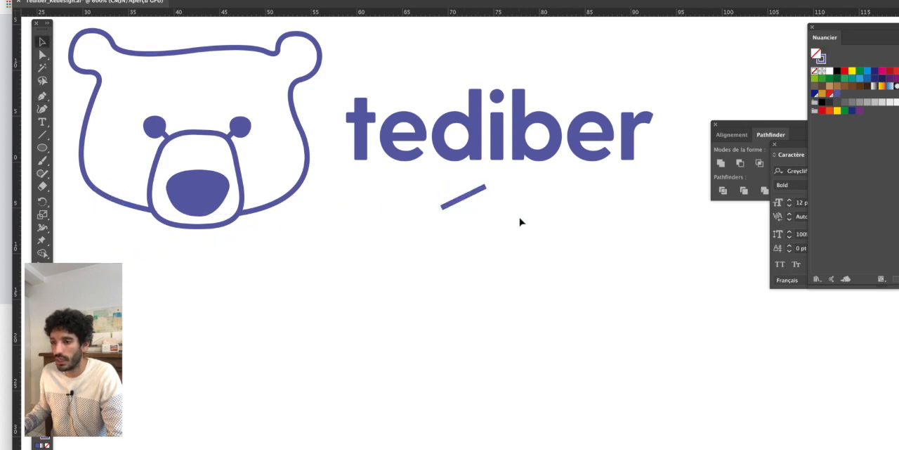
# - Duplicate the rising diagonal line to its right and mirror the copy across the vertical axis
pyautogui.scroll(2, 520, 221)
pyautogui.moveTo(427, 161)
pyautogui.mouseDown()
pyautogui.moveTo(408, 195)
pyautogui.moveTo(508, 191)
pyautogui.mouseUp()
pyautogui.click(161, 0)
pyautogui.moveTo(188, 0)
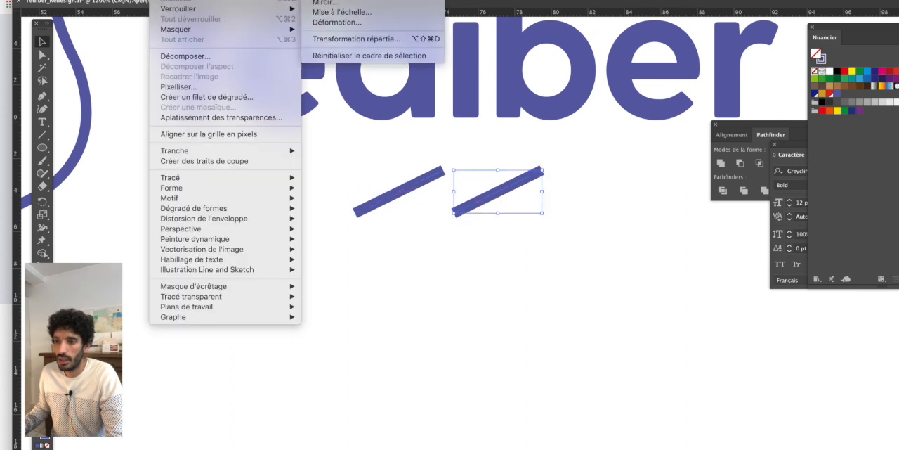
pyautogui.click(356, 3)
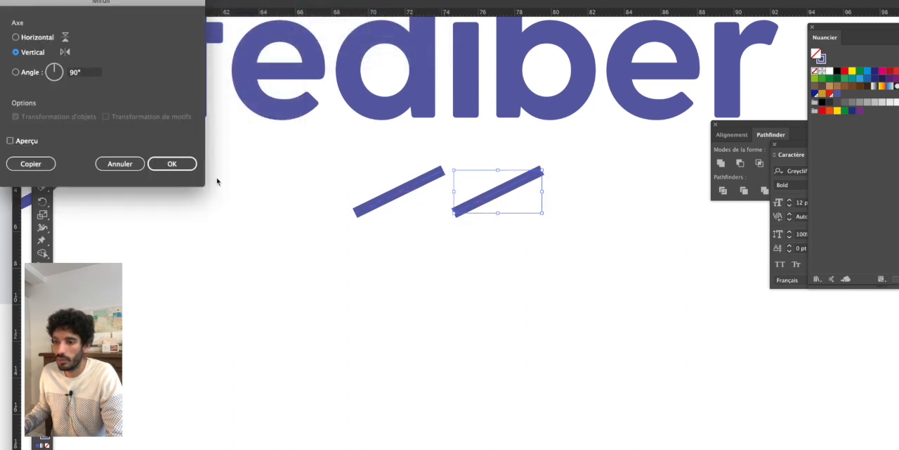
pyautogui.press('Return')
# - Move the mirrored line left in outline view so its upper end meets the first line's peak
pyautogui.click(464, 147)
pyautogui.click(462, 246)
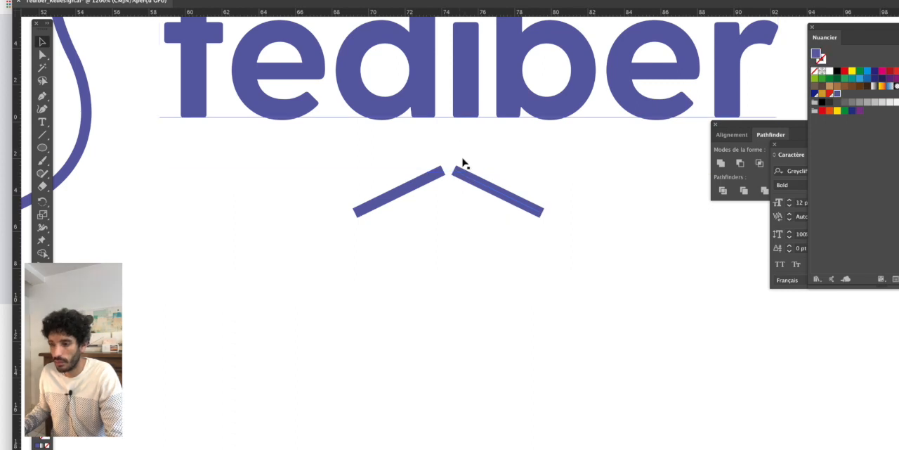
pyautogui.click(465, 110)
pyautogui.click(452, 188)
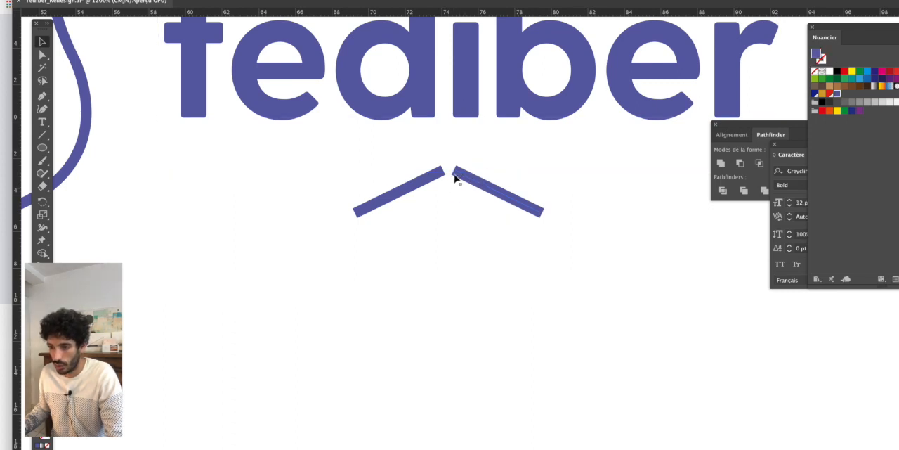
pyautogui.hotkey('ctrl', 'y')
pyautogui.scroll(2, 453, 177)
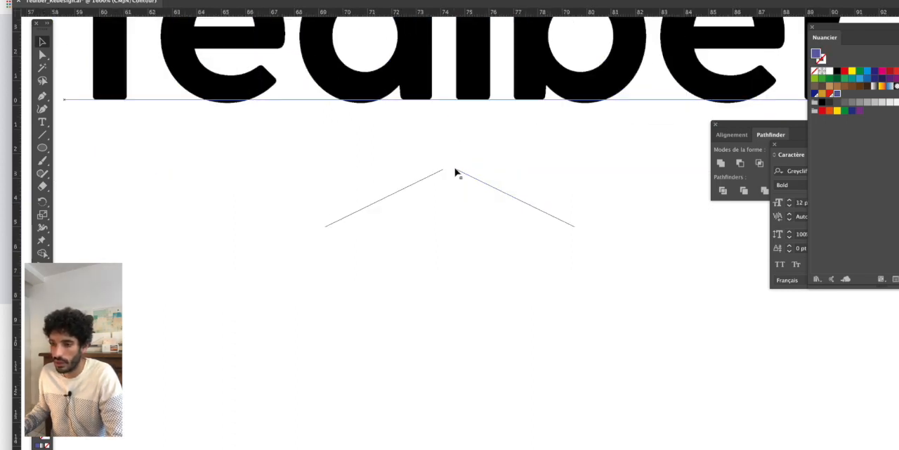
pyautogui.moveTo(458, 169); pyautogui.dragTo(442, 169)
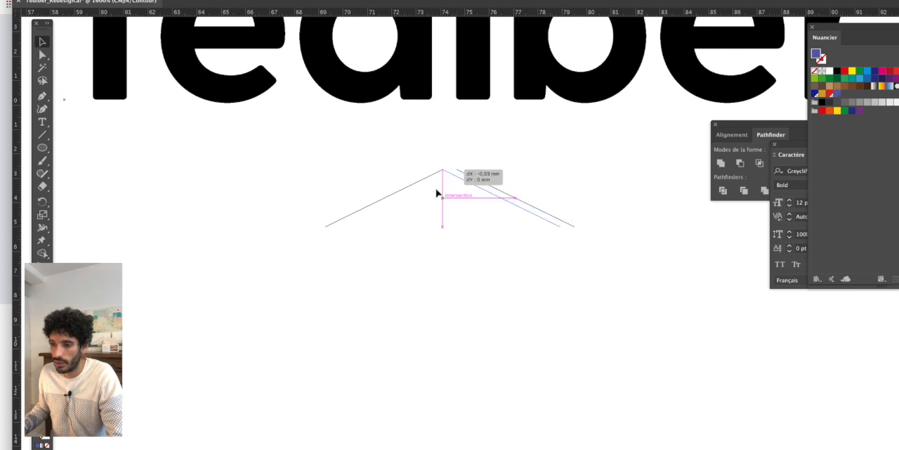
pyautogui.press('v')
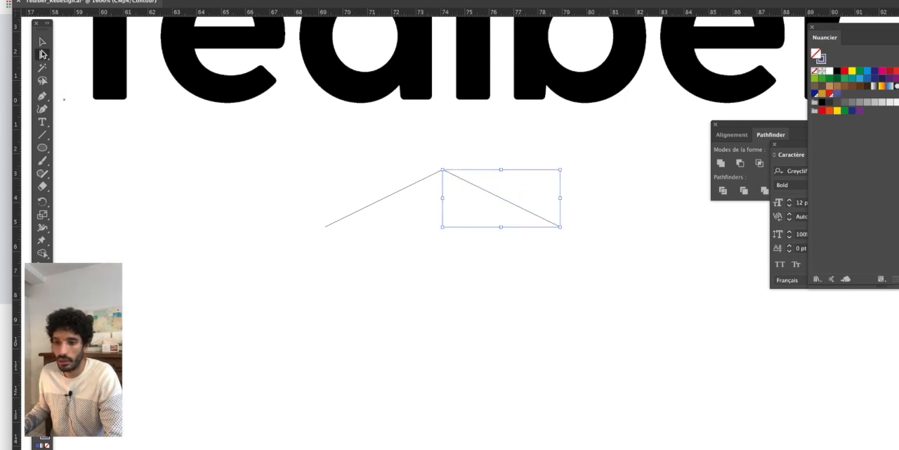
# - Join the two diagonal lines at their shared upper end into one chevron path and return to the coloured preview
pyautogui.hotkey('ctrl', 'y')
pyautogui.hotkey('ctrl', 'y')
pyautogui.moveTo(436, 211); pyautogui.dragTo(454, 165)
pyautogui.hotkey('ctrl', 'z')
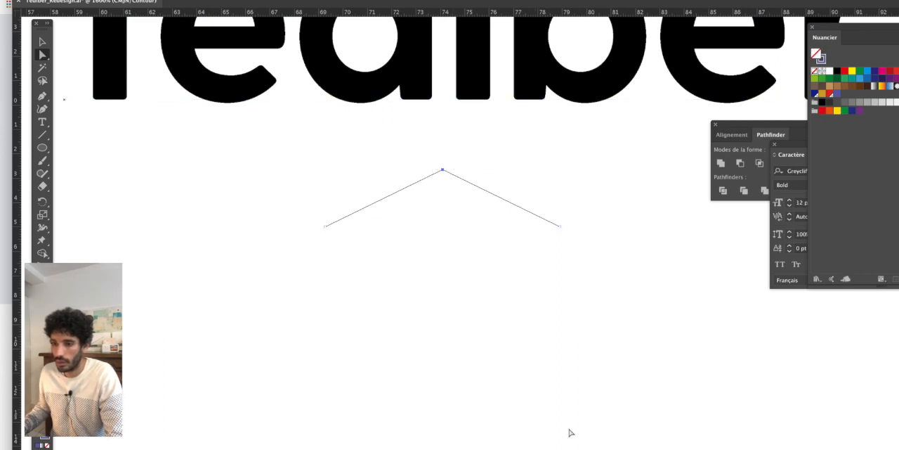
pyautogui.press('v')
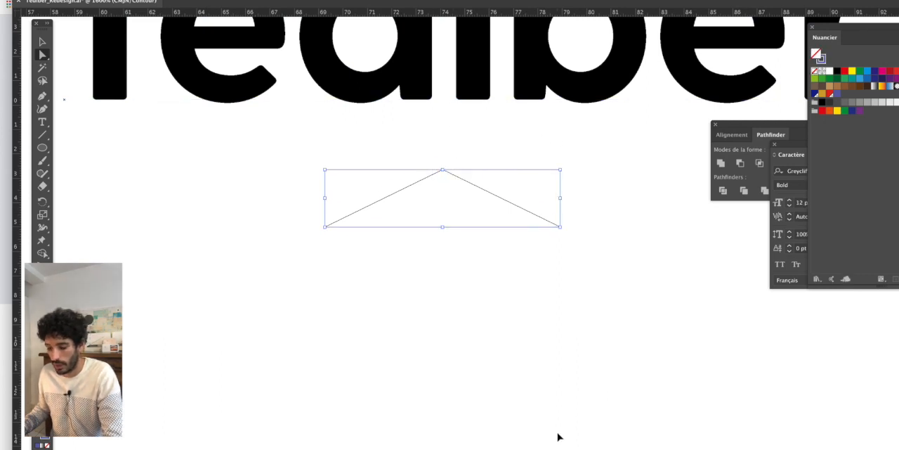
pyautogui.hotkey('ctrl', 'y')
# - Duplicate the chevron to the right so the copy starts exactly at the lower right end of the first
pyautogui.click(410, 322)
pyautogui.hscroll(3, 410, 323)
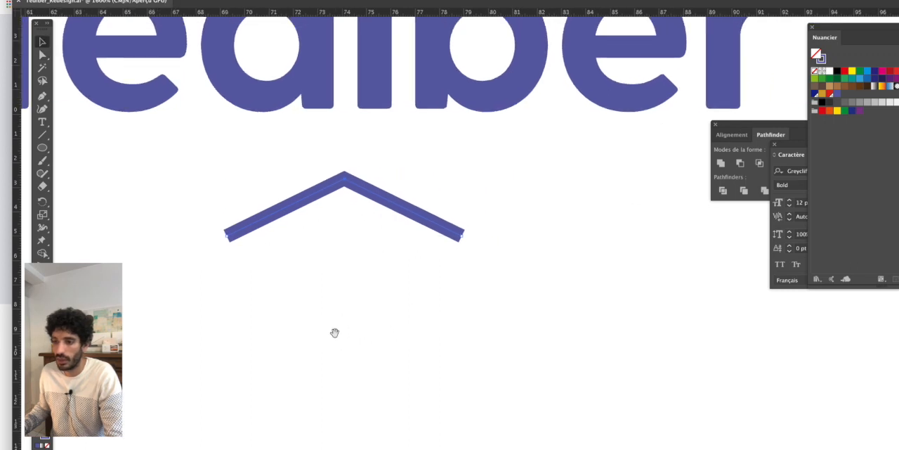
pyautogui.click(226, 239)
pyautogui.moveTo(225, 238); pyautogui.dragTo(462, 232)
pyautogui.hotkey('ctrl', '-')
pyautogui.hotkey('ctrl', '-')
pyautogui.hotkey('ctrl', '-')
pyautogui.hotkey('ctrl', '-')
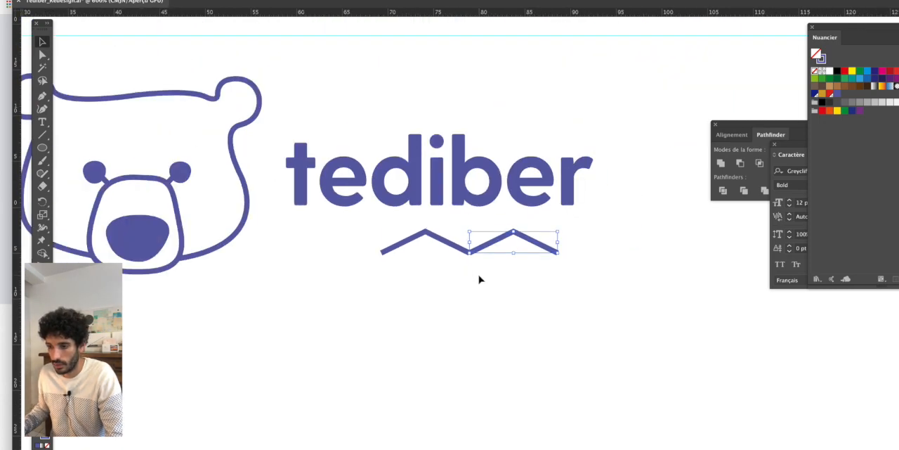
# - Join the two chevrons at their shared lower point into a single zigzag path with two peaks
pyautogui.hotkey('ctrl', '+')
pyautogui.hotkey('ctrl', '+')
pyautogui.hotkey('ctrl', '+')
pyautogui.hotkey('ctrl', '+')
pyautogui.hotkey('ctrl', '+')
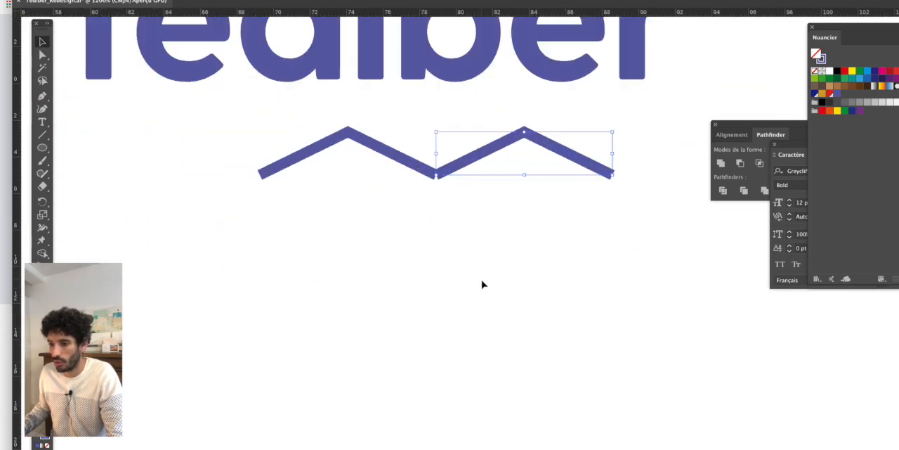
pyautogui.hotkey('ctrl', 'y')
pyautogui.moveTo(424, 191); pyautogui.dragTo(442, 172)
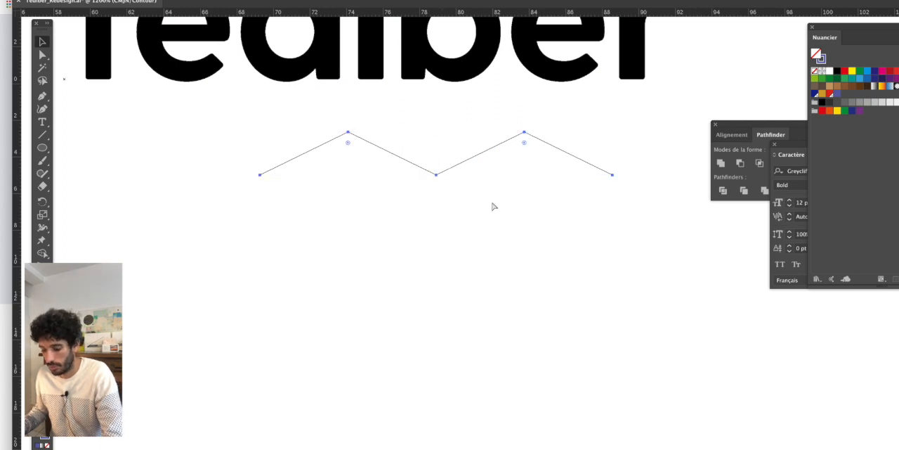
pyautogui.hotkey('ctrl', 'j')
pyautogui.hotkey('ctrl', 'y')
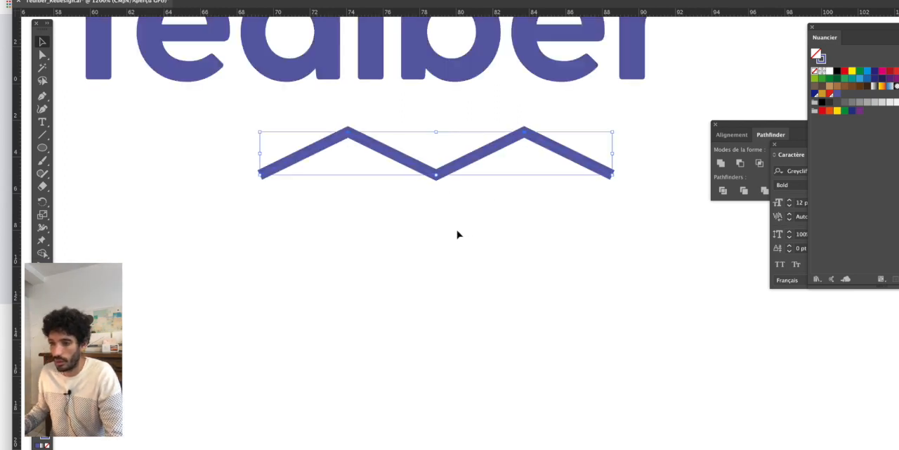
# - Compare the new bear, wordmark and two-peak zigzag with the original logo
pyautogui.hotkey('ctrl', '-')
pyautogui.hotkey('ctrl', '-')
pyautogui.hotkey('ctrl', '-')
pyautogui.scroll(-2, 337, 259)
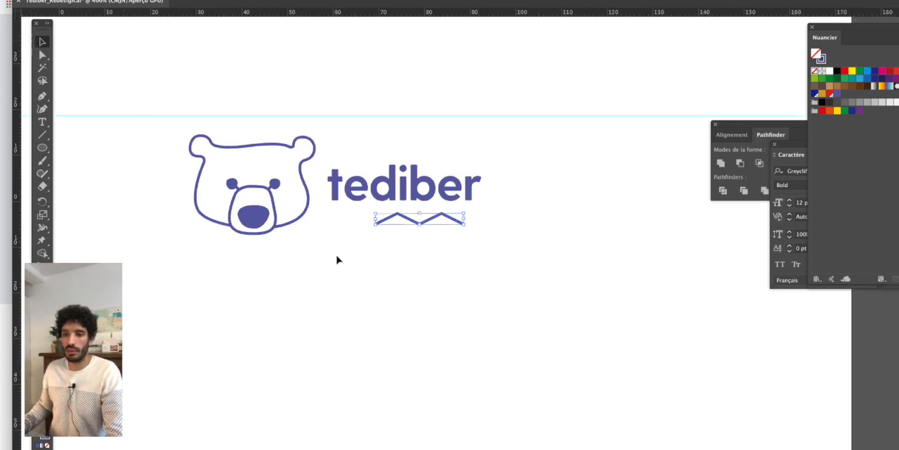
pyautogui.click(355, 292)
pyautogui.moveTo(253, 297); pyautogui.dragTo(532, 301)
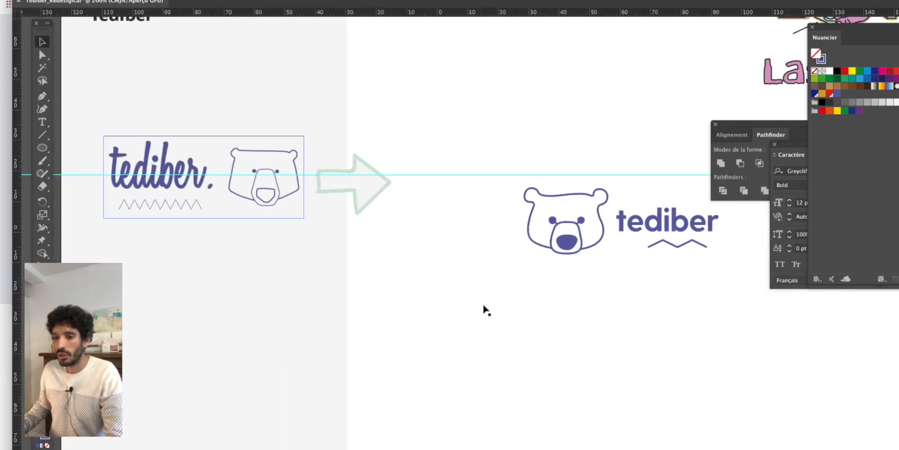
pyautogui.moveTo(645, 319); pyautogui.dragTo(442, 323)
pyautogui.scroll(1, 494, 246)
pyautogui.click(520, 219)
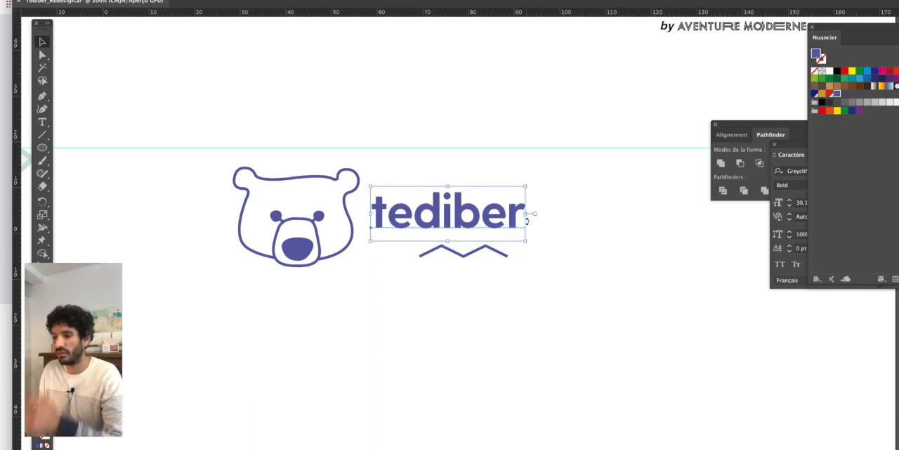
pyautogui.click(508, 293)
# - Nudge the zigzag line up slightly, closer to the wordmark
pyautogui.scroll(2, 508, 293)
pyautogui.click(460, 209)
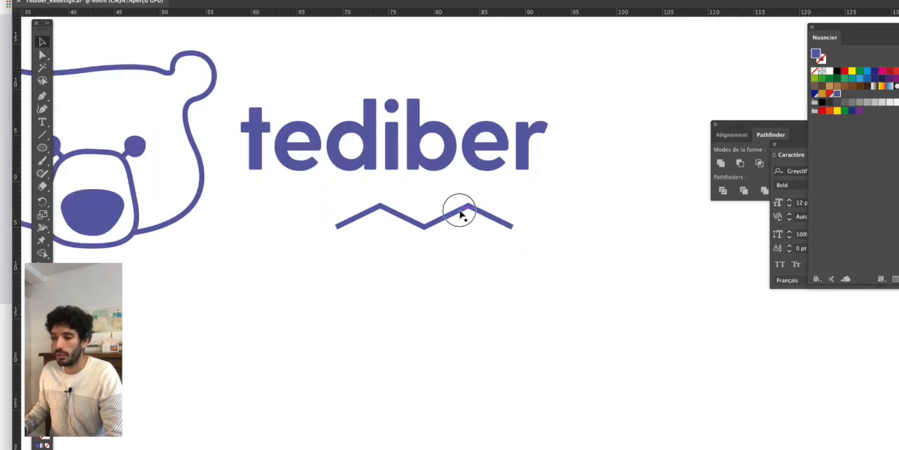
pyautogui.press('Up')
pyautogui.press('Up')
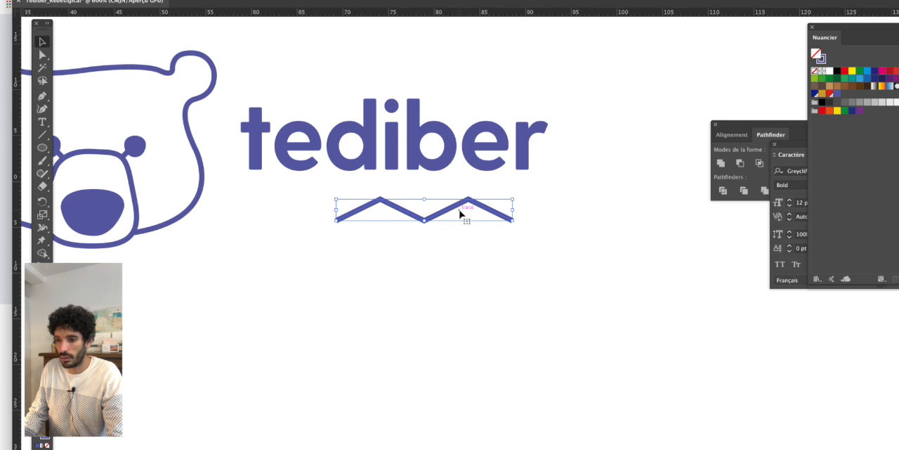
# - Give the zigzag's stroke round caps at both ends
pyautogui.scroll(2, 475, 219)
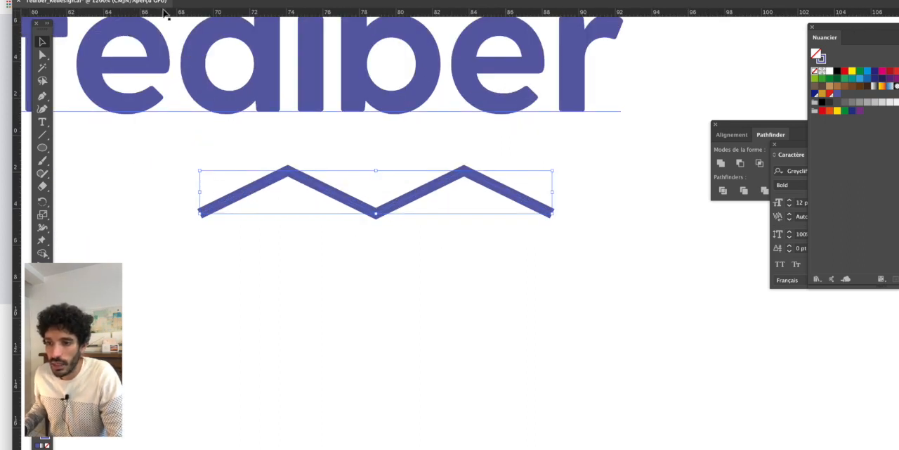
pyautogui.click(142, 0)
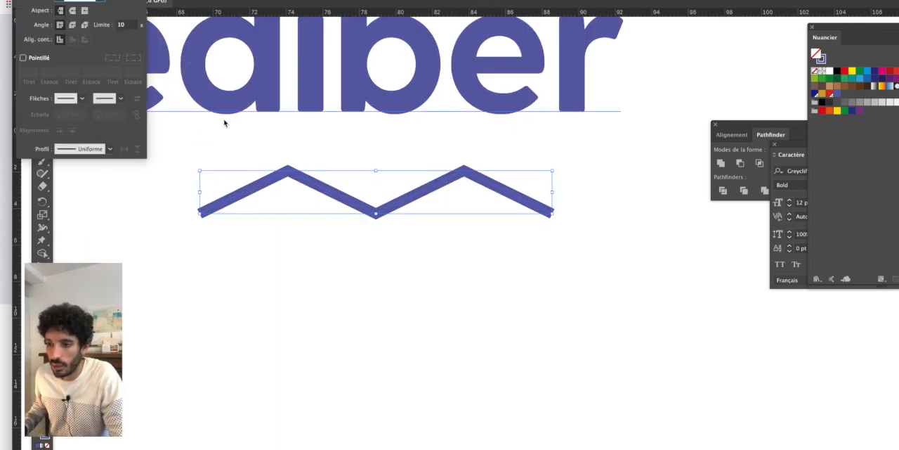
pyautogui.click(72, 10)
pyautogui.scroll(-3, 612, 288)
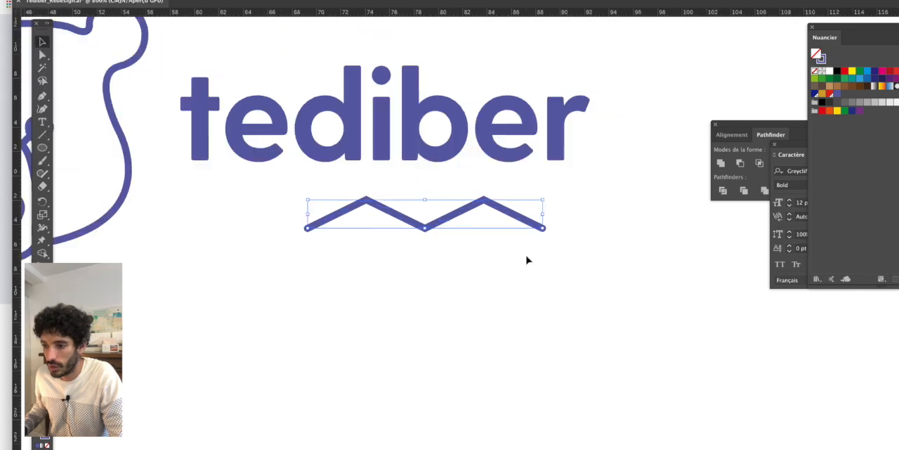
# - Examine the zigzag's rounded ends against the wordmark's letter corners, up close and in the whole logo
pyautogui.scroll(3, 553, 219)
pyautogui.scroll(3, 556, 215)
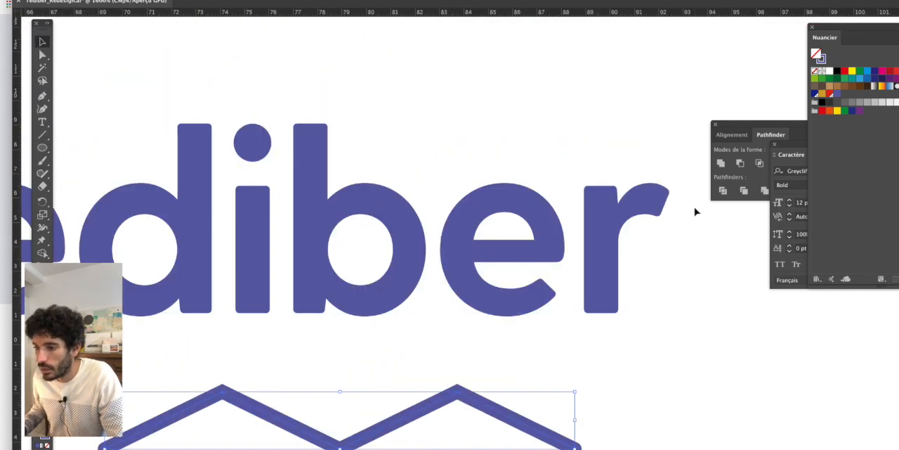
pyautogui.scroll(2, 546, 224)
pyautogui.hscroll(-5, 347, 119)
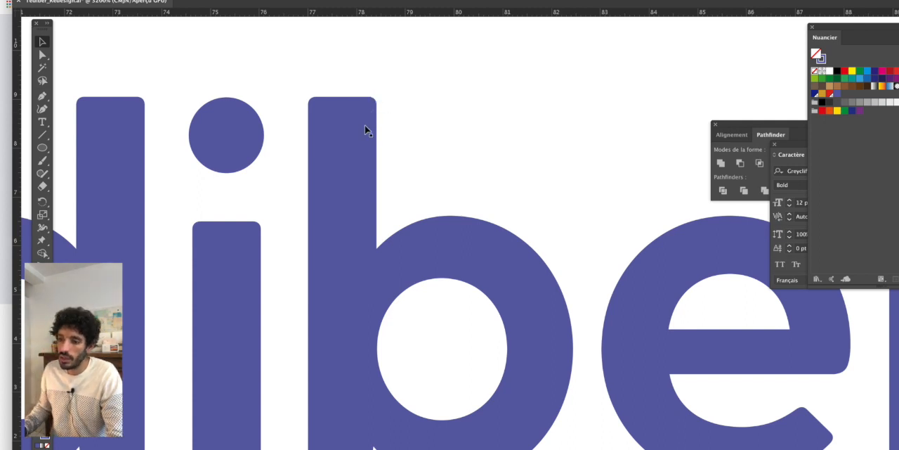
pyautogui.scroll(-2, 364, 127)
pyautogui.scroll(-5, 411, 231)
pyautogui.hscroll(-5, 412, 231)
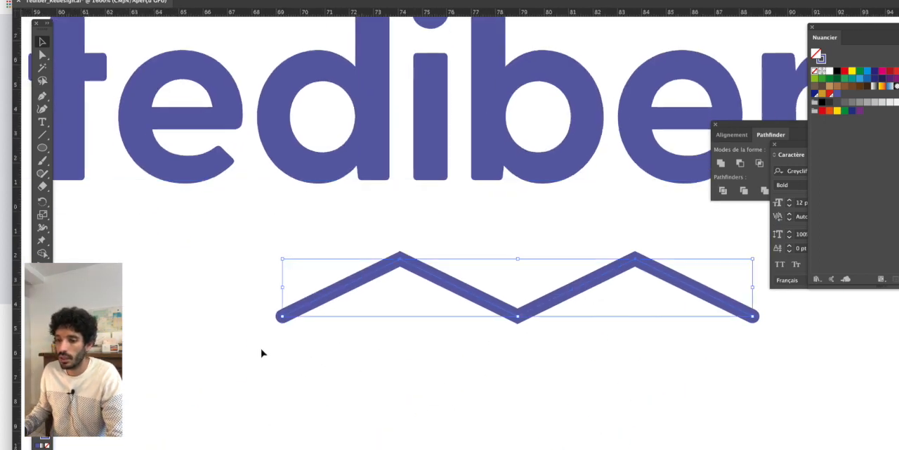
pyautogui.scroll(-2, 273, 323)
pyautogui.scroll(-3, 368, 364)
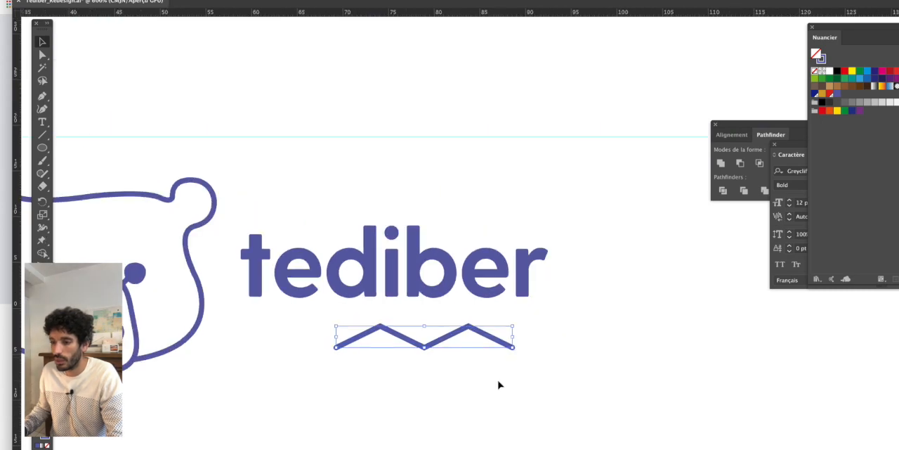
pyautogui.click(576, 379)
pyautogui.scroll(-2, 580, 381)
pyautogui.scroll(-2, 577, 379)
pyautogui.scroll(-3, 562, 316)
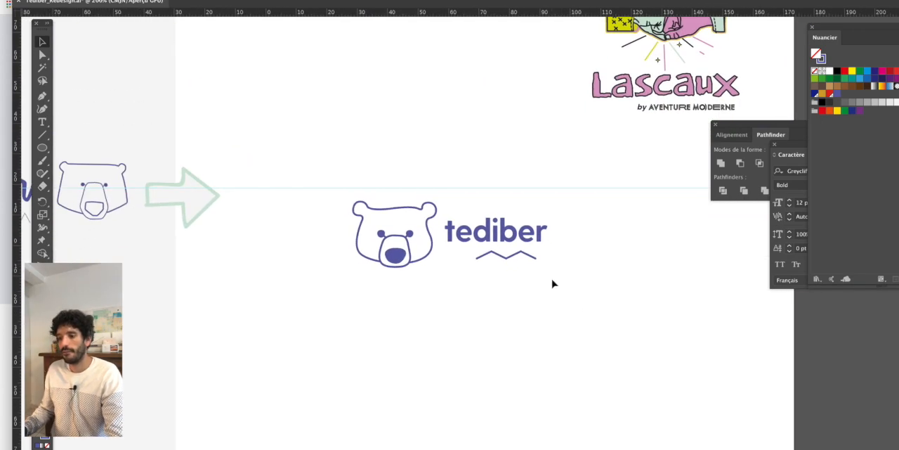
# - Convert the "tediber" wordmark to vector outlines
pyautogui.scroll(2, 545, 283)
pyautogui.click(500, 210)
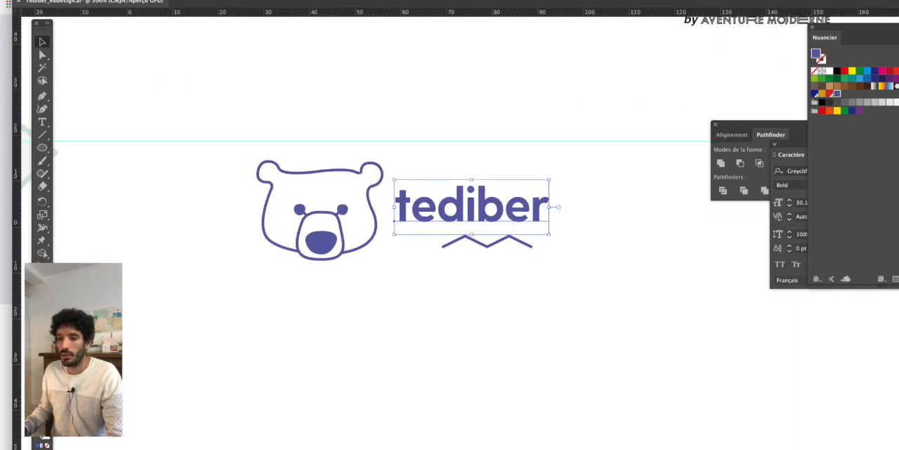
pyautogui.click(166, 0)
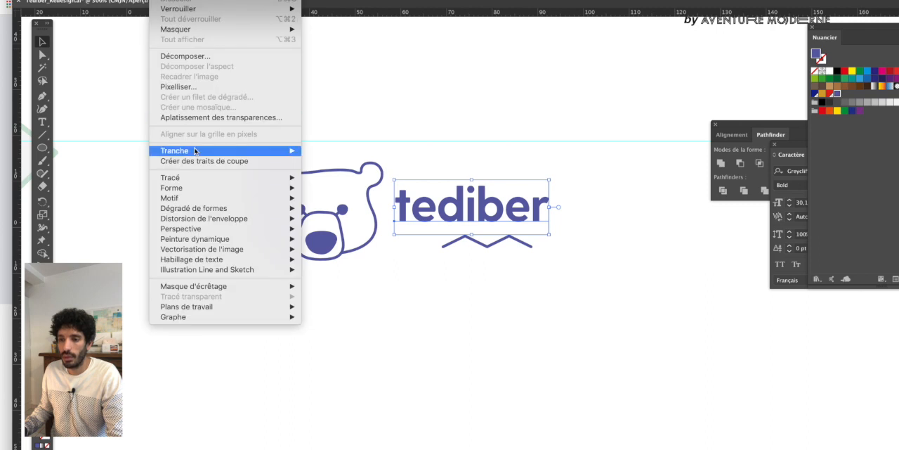
pyautogui.moveTo(207, 249)
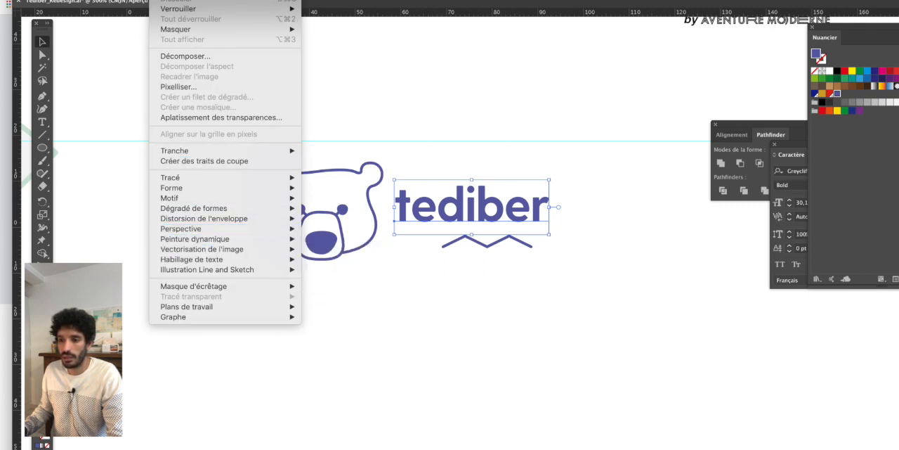
pyautogui.moveTo(193, 0)
pyautogui.click(207, 124)
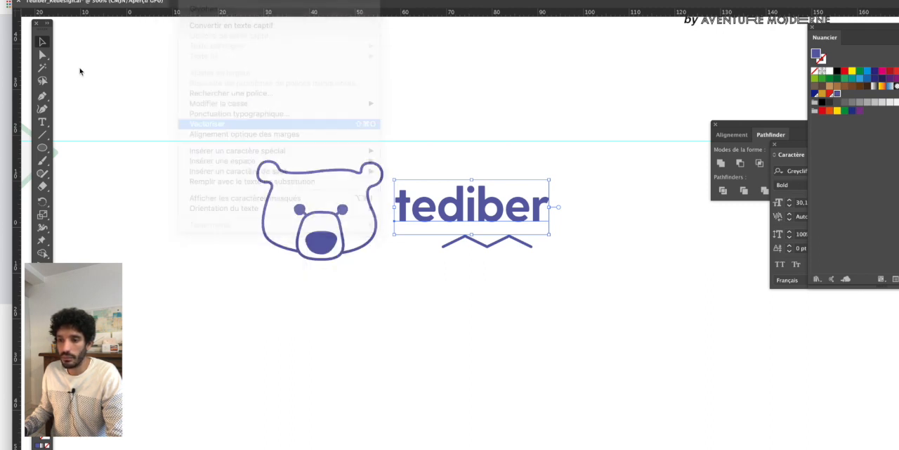
# - Select the outlined letters "iber" and nudge them slightly right to widen the gap after the "d"
pyautogui.moveTo(42, 55); pyautogui.dragTo(73, 67)
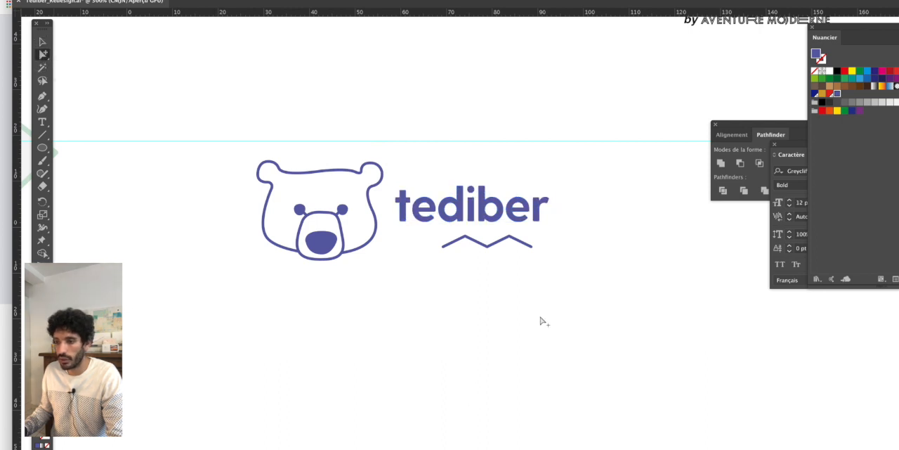
pyautogui.scroll(3, 530, 284)
pyautogui.moveTo(434, 100); pyautogui.dragTo(421, 140)
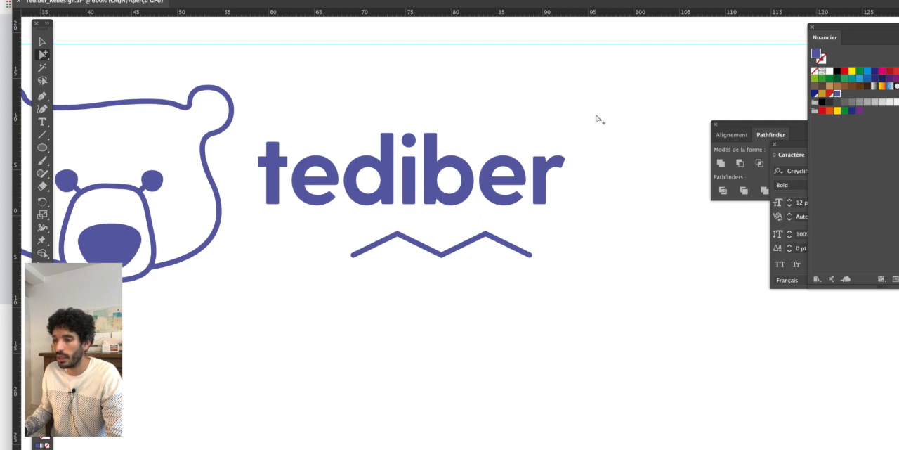
pyautogui.moveTo(597, 116); pyautogui.dragTo(413, 212)
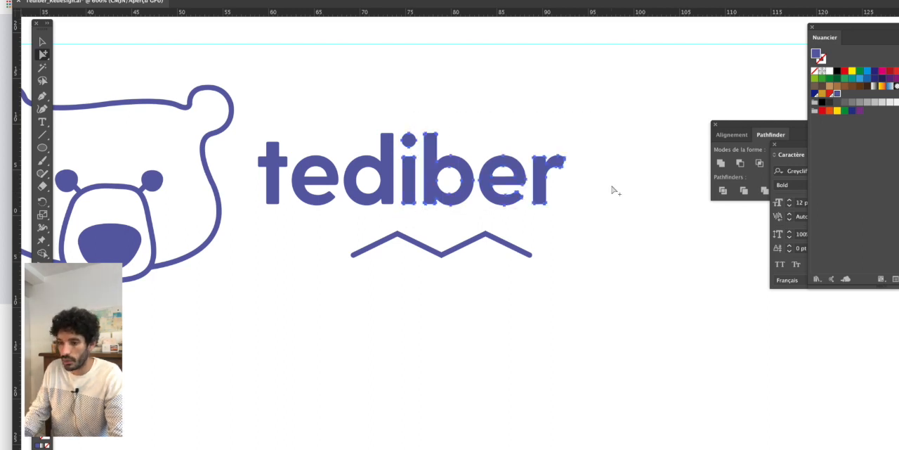
pyautogui.press('Right')
pyautogui.press('Right')
pyautogui.scroll(2, 421, 156)
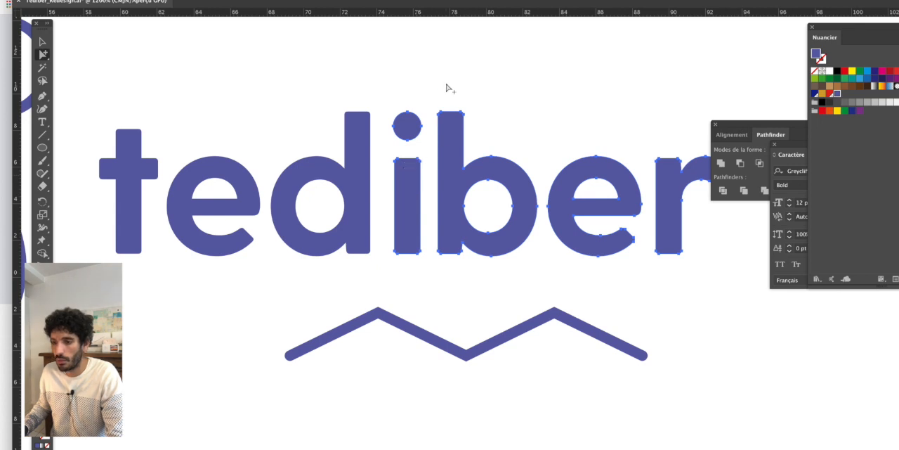
# - Select the outlined letters "ber" and nudge them slightly right to even out the gap after the "i"
pyautogui.moveTo(445, 88); pyautogui.dragTo(662, 251)
pyautogui.scroll(-1, 592, 264)
pyautogui.scroll(-1, 495, 241)
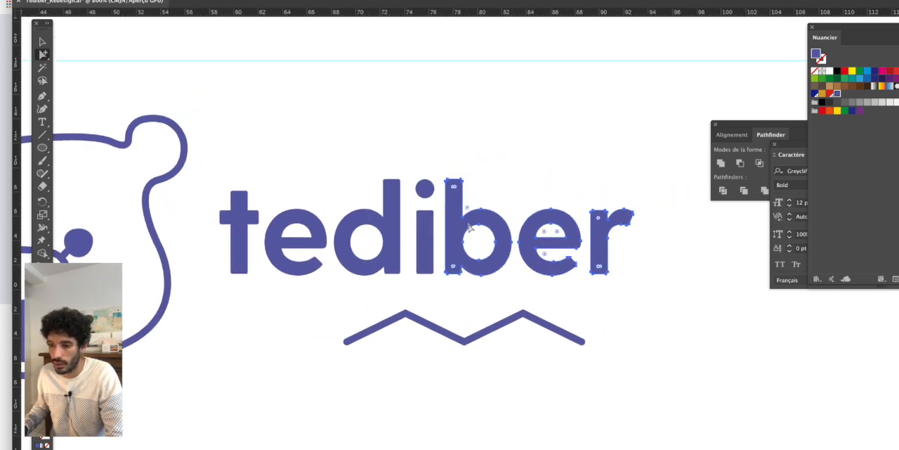
pyautogui.scroll(1, 475, 227)
pyautogui.scroll(-2, 498, 242)
pyautogui.click(628, 307)
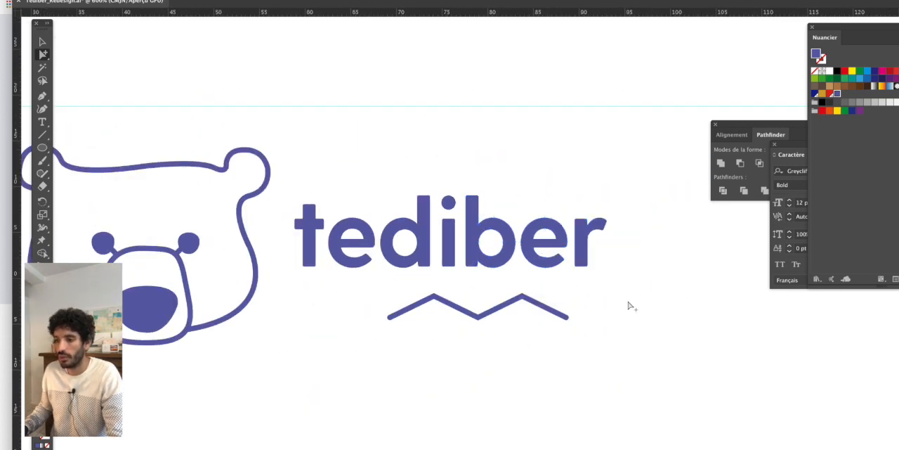
pyautogui.scroll(-2, 636, 321)
pyautogui.hscroll(2, 666, 323)
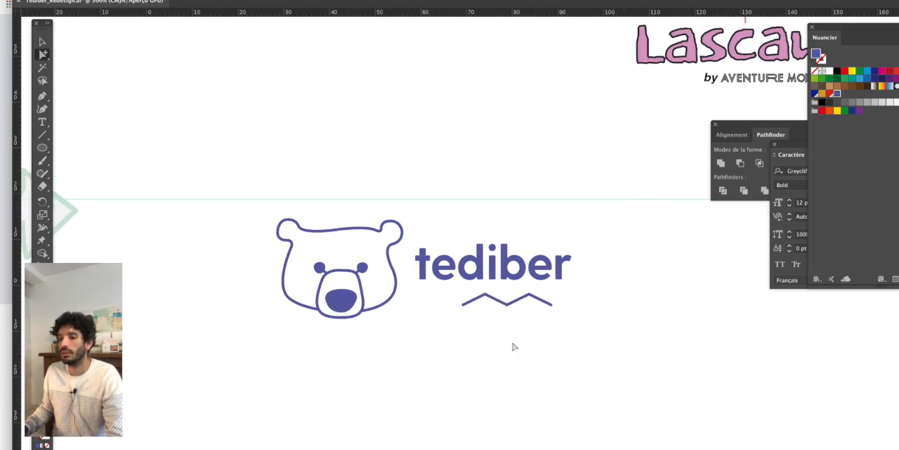
# - Select the upper anchor points of the outlined "t" and raise its top and crossbar slightly, leaving its base in place
pyautogui.scroll(1, 464, 302)
pyautogui.moveTo(42, 56); pyautogui.dragTo(80, 56)
pyautogui.scroll(1, 382, 209)
pyautogui.moveTo(401, 231); pyautogui.dragTo(458, 254)
pyautogui.scroll(1, 458, 254)
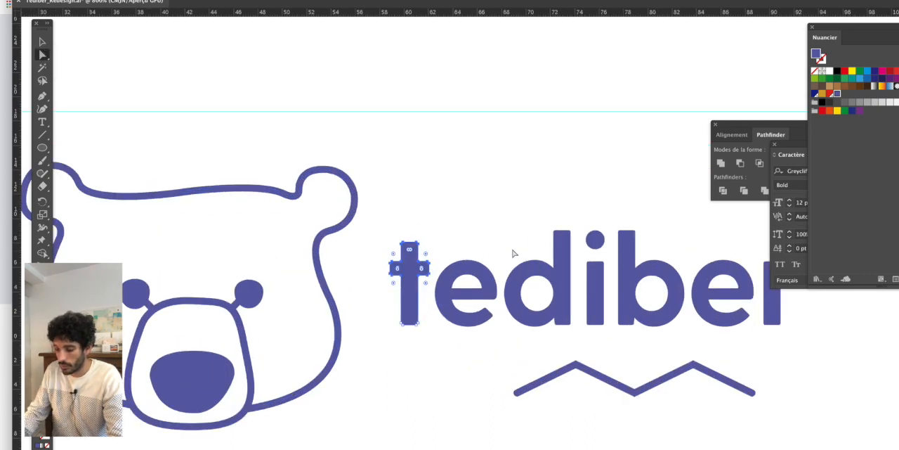
pyautogui.press('Up')
pyautogui.scroll(-1, 513, 254)
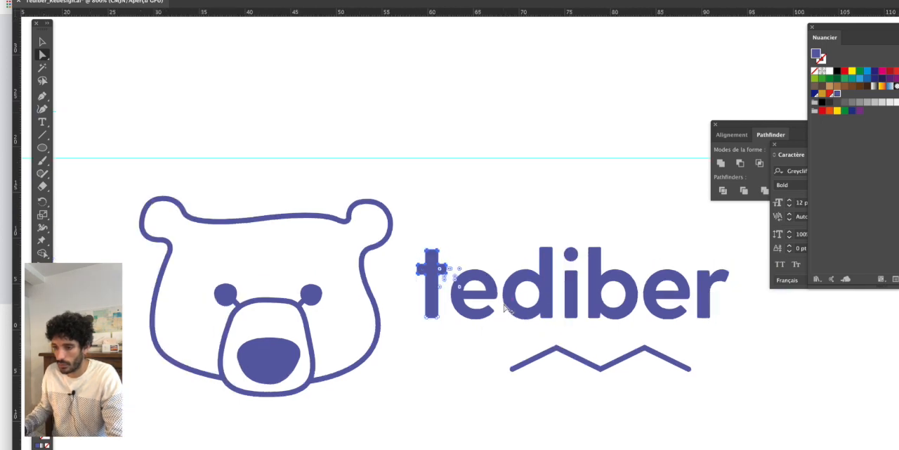
pyautogui.click(734, 371)
# - Lengthen the right arm of the "t" crossbar slightly toward the "e" by moving only its end points
pyautogui.scroll(-1, 737, 372)
pyautogui.scroll(3, 568, 302)
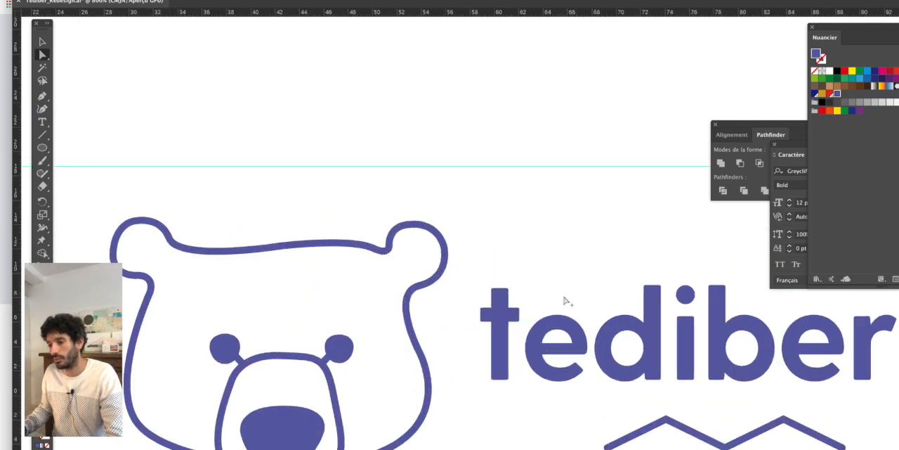
pyautogui.moveTo(470, 310); pyautogui.dragTo(453, 331)
pyautogui.press('Right')
pyautogui.press('Right')
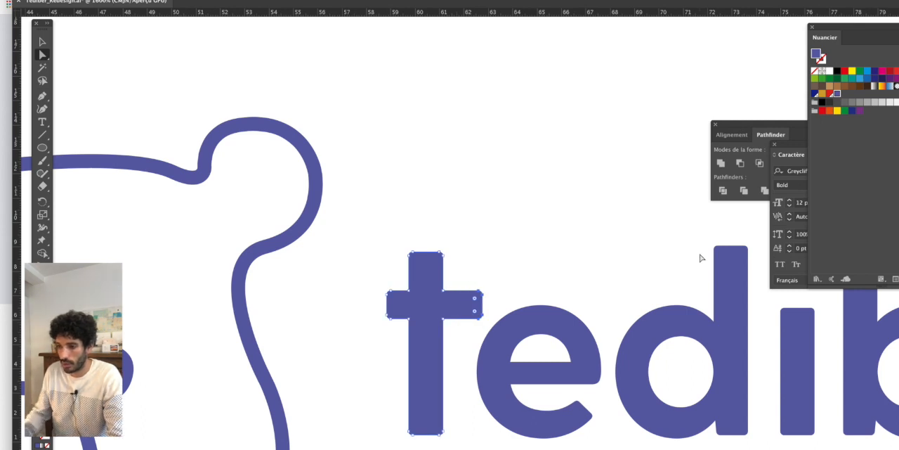
pyautogui.scroll(-3, 699, 257)
pyautogui.scroll(-1, 620, 362)
pyautogui.moveTo(660, 374); pyautogui.dragTo(483, 340)
pyautogui.click(634, 336)
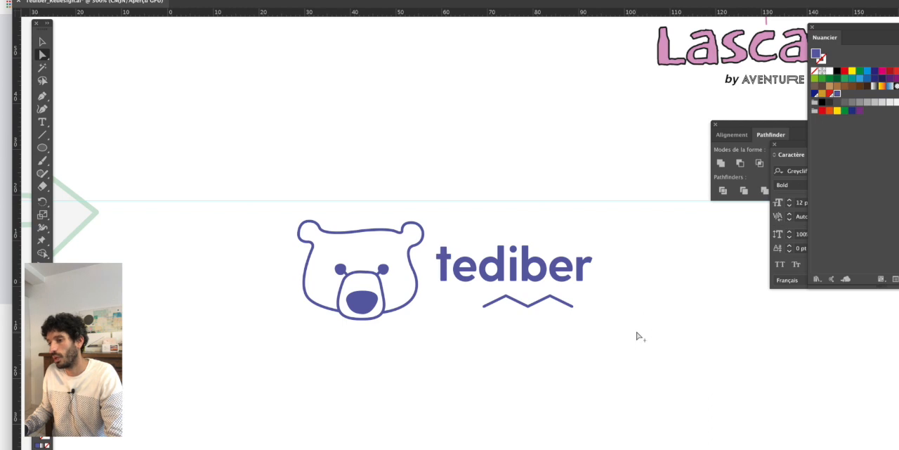
# - Select the "tediber" wordmark and zigzag together and scale them up slightly from their centre, leaving the bear's head unchanged
pyautogui.scroll(-1, 639, 337)
pyautogui.moveTo(637, 336); pyautogui.dragTo(589, 298)
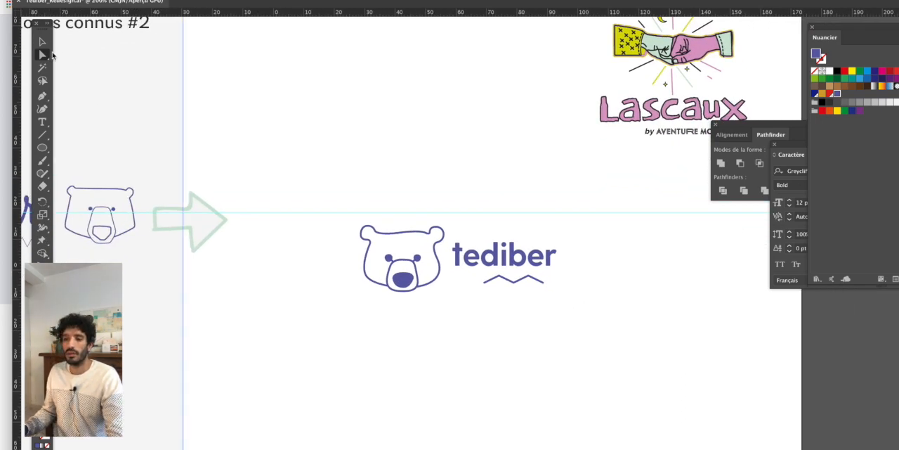
pyautogui.press('v')
pyautogui.moveTo(343, 211); pyautogui.dragTo(445, 307)
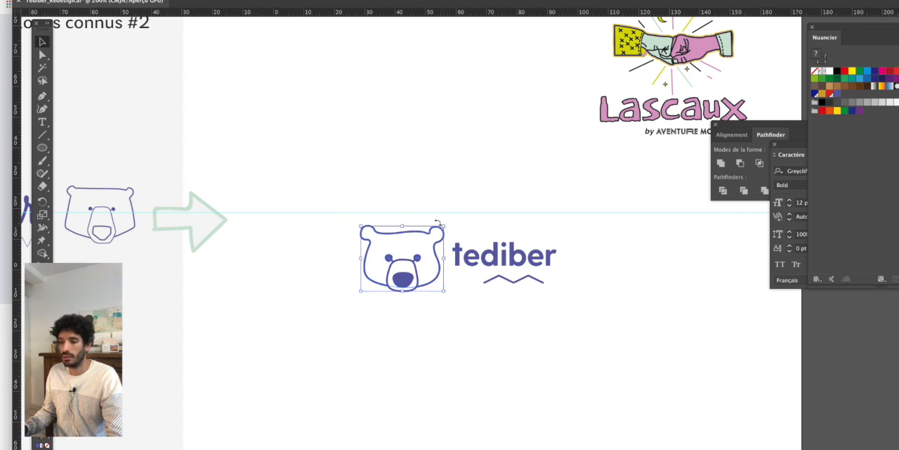
pyautogui.scroll(1, 446, 231)
pyautogui.click(502, 251)
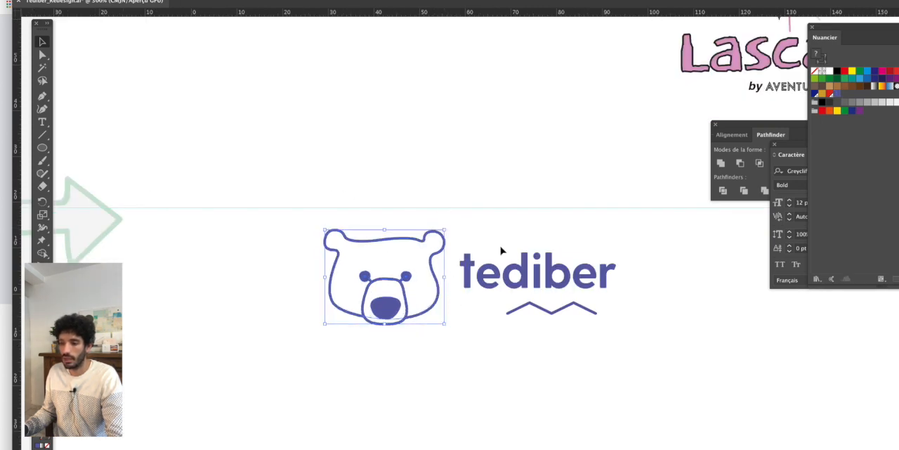
pyautogui.hscroll(2, 501, 251)
pyautogui.click(539, 274)
pyautogui.moveTo(491, 241); pyautogui.dragTo(532, 305)
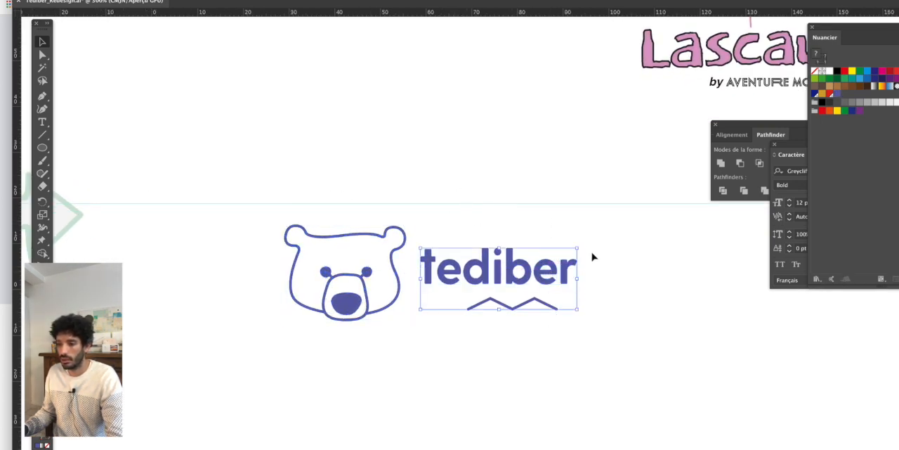
pyautogui.moveTo(578, 248); pyautogui.dragTo(583, 243)
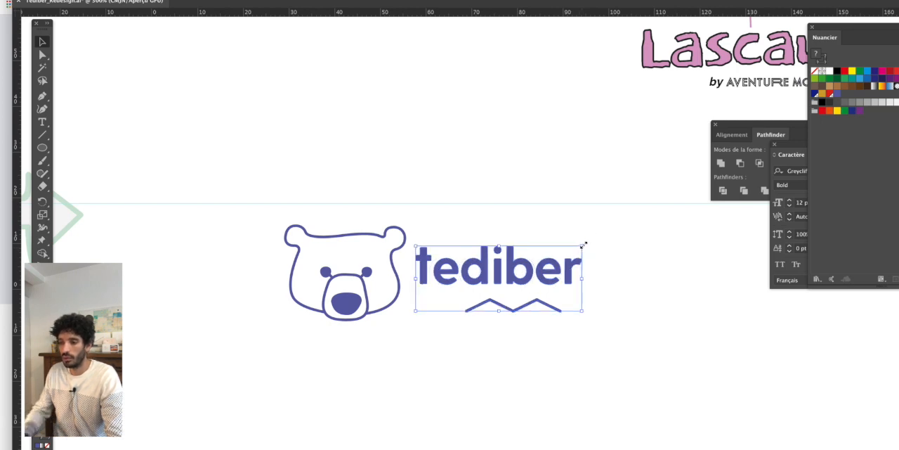
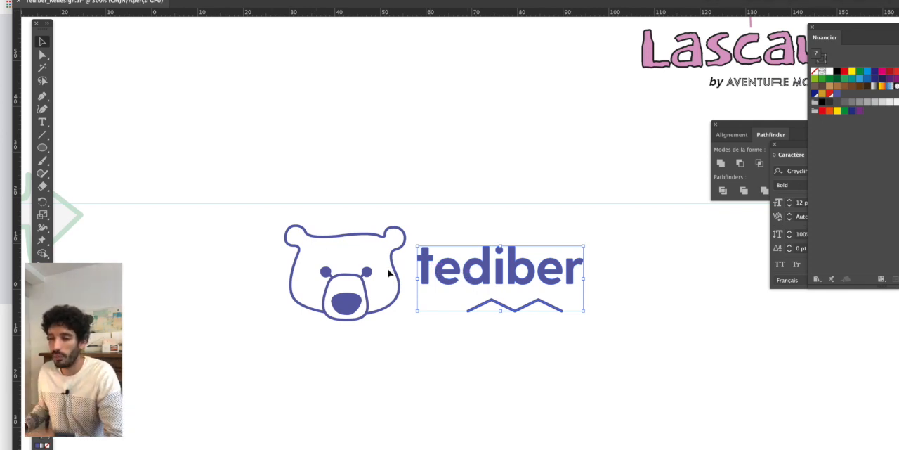
# - Nudge the selected "tediber" wordmark and zigzag slightly upward relative to the bear's head
pyautogui.press('Up')
pyautogui.press('Right')
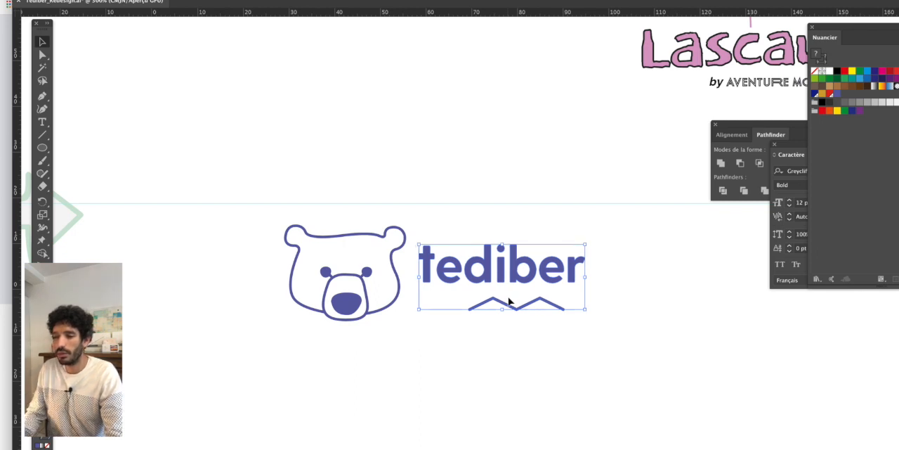
pyautogui.press('Down')
pyautogui.press('Left')
pyautogui.press('Up')
# - Scale the bear's head down slightly about its centre and nudge it slightly right toward the wordmark
pyautogui.moveTo(267, 207); pyautogui.dragTo(397, 315)
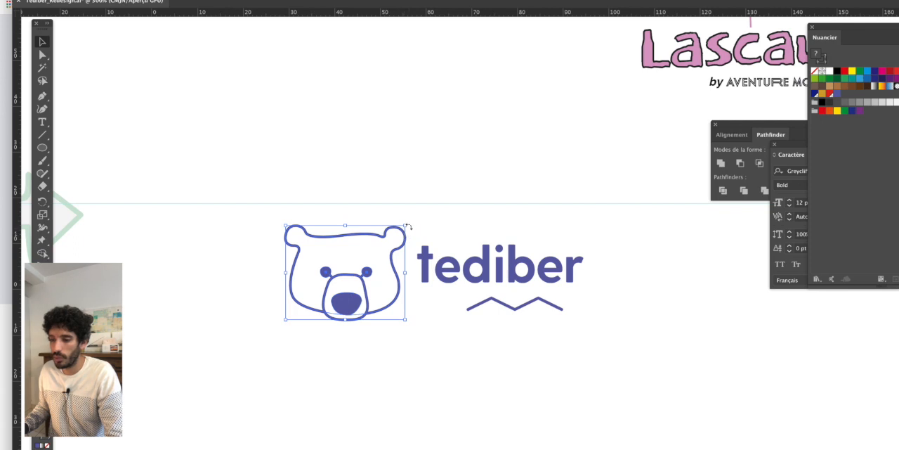
pyautogui.moveTo(407, 226); pyautogui.dragTo(405, 228)
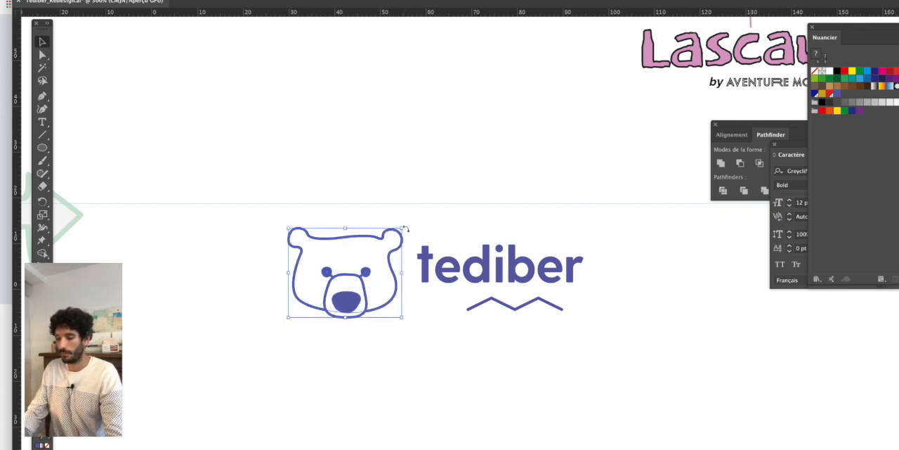
pyautogui.press('Up')
pyautogui.press('Right')
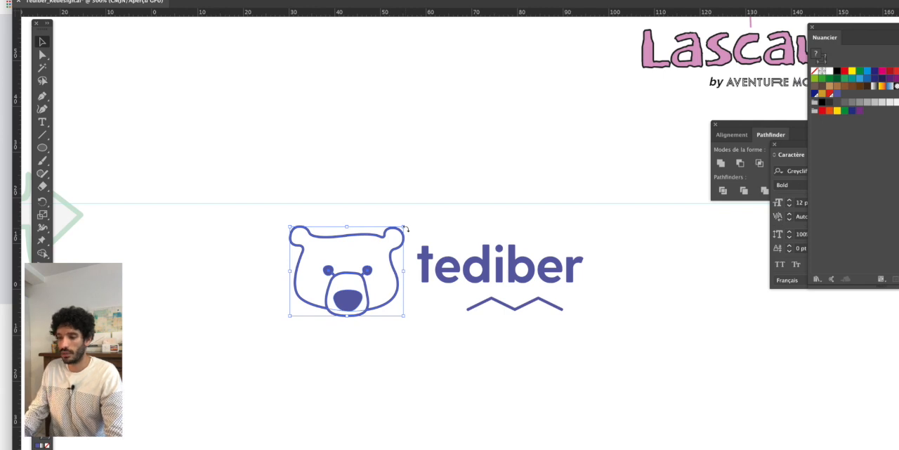
pyautogui.press('Down')
pyautogui.click(555, 331)
# - Select the whole logo and reflect it across the vertical axis
pyautogui.press('super+minus')
pyautogui.moveTo(599, 339); pyautogui.dragTo(447, 307)
pyautogui.moveTo(212, 325); pyautogui.dragTo(498, 235)
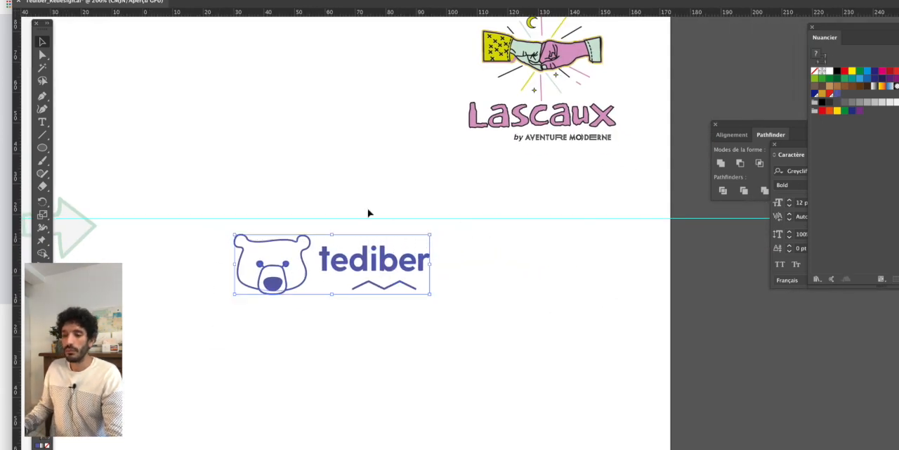
pyautogui.click(161, 0)
pyautogui.moveTo(188, 0)
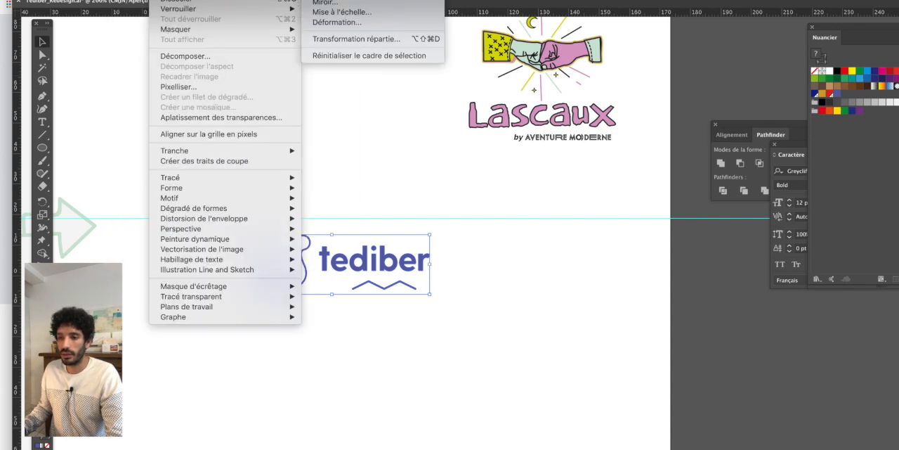
pyautogui.click(319, 3)
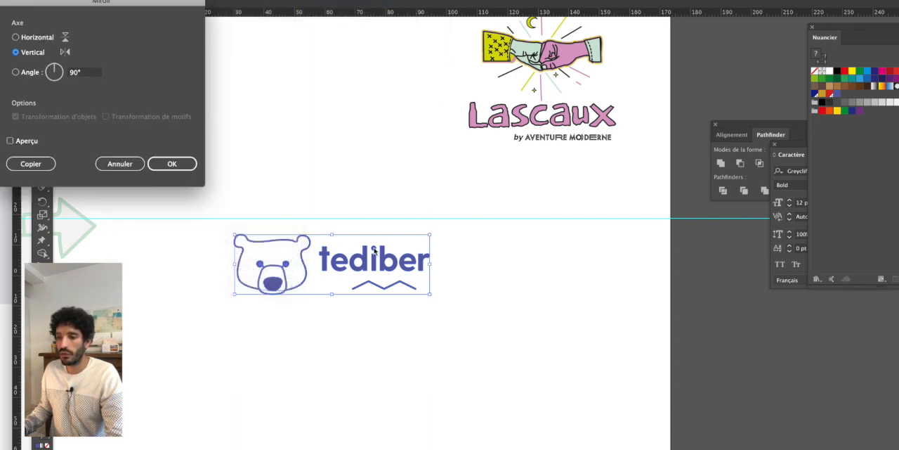
pyautogui.click(166, 166)
# - Examine the mirrored logo for the balance between the bear's head and the wordmark, and check the head's shape
pyautogui.scroll(1, 364, 288)
pyautogui.moveTo(365, 333); pyautogui.dragTo(466, 334)
pyautogui.click(561, 363)
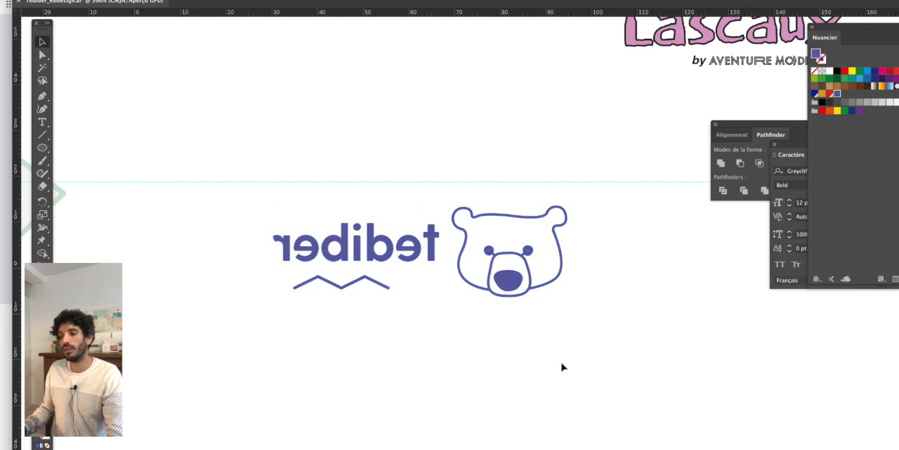
pyautogui.moveTo(604, 196); pyautogui.dragTo(500, 297)
pyautogui.click(514, 181)
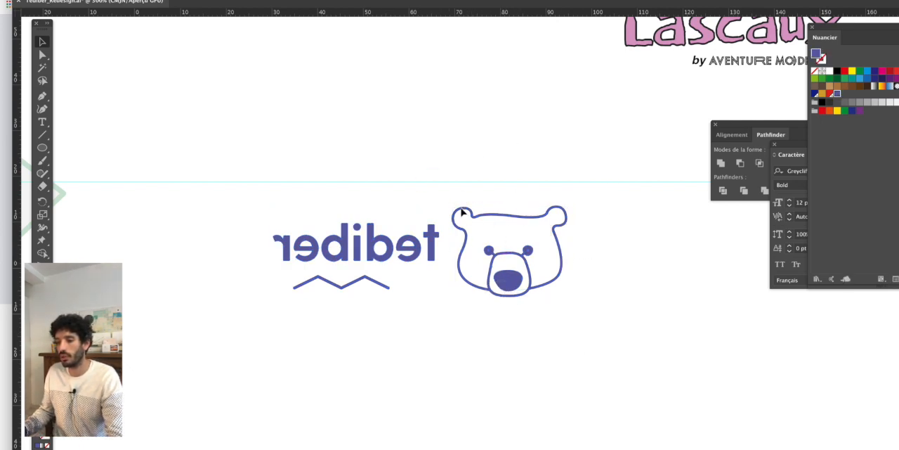
pyautogui.moveTo(608, 203); pyautogui.dragTo(477, 301)
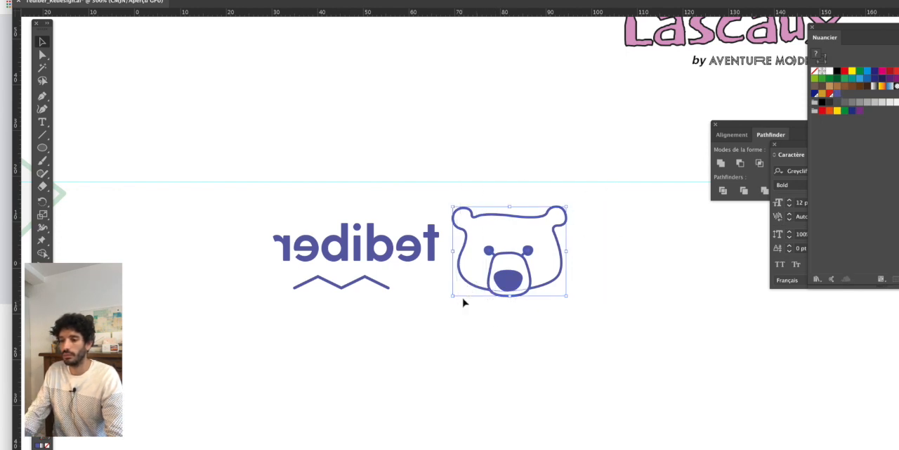
# - Reflect the whole mirrored logo back across the vertical axis so it reads normally
pyautogui.moveTo(273, 196); pyautogui.dragTo(607, 316)
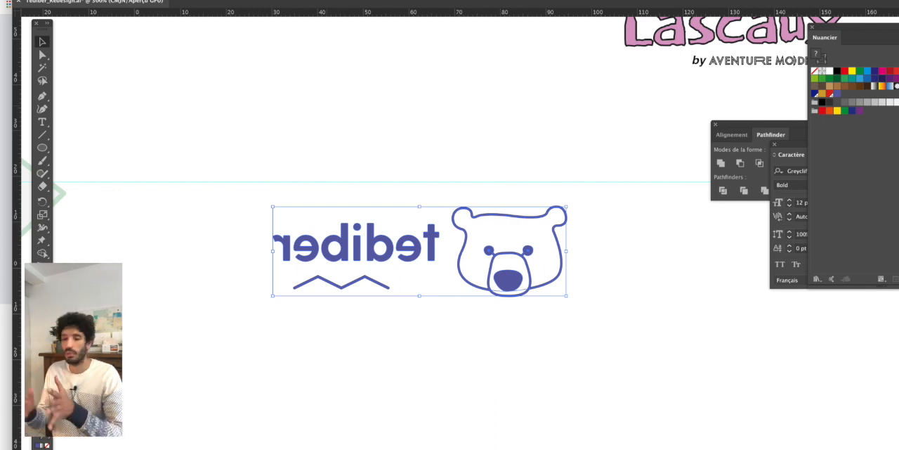
pyautogui.click(129, 0)
pyautogui.moveTo(163, 0)
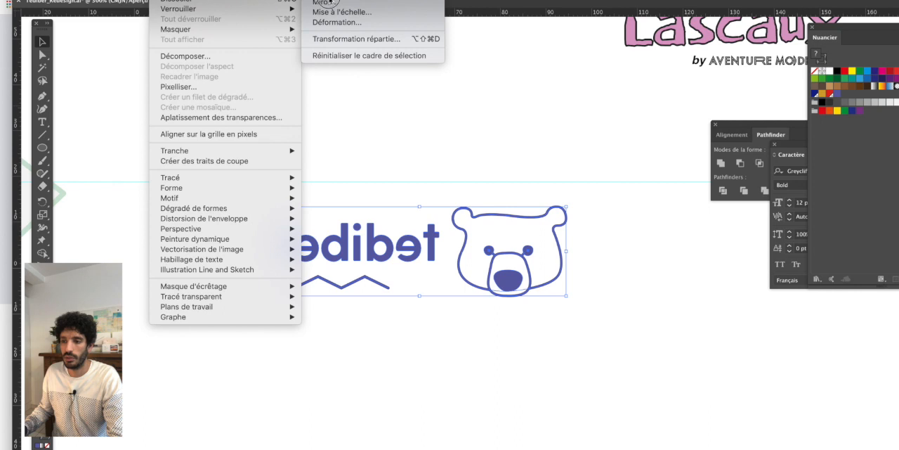
pyautogui.click(325, 3)
pyautogui.click(174, 163)
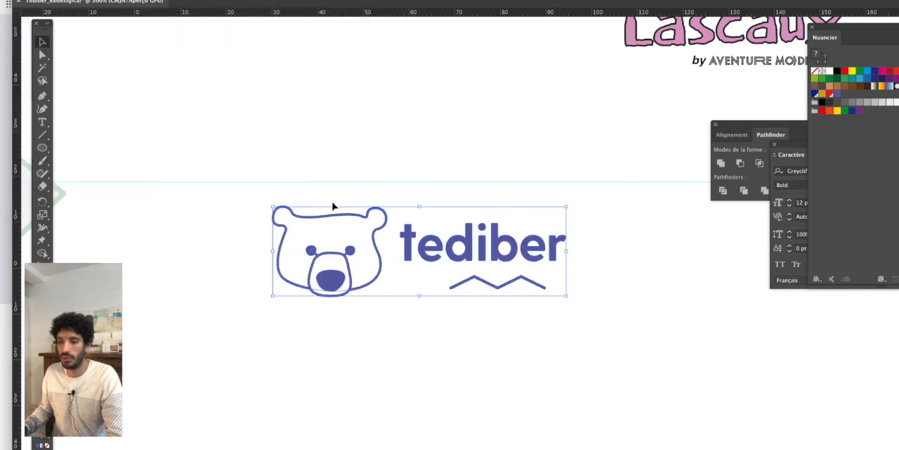
pyautogui.click(356, 166)
pyautogui.scroll(-1, 355, 166)
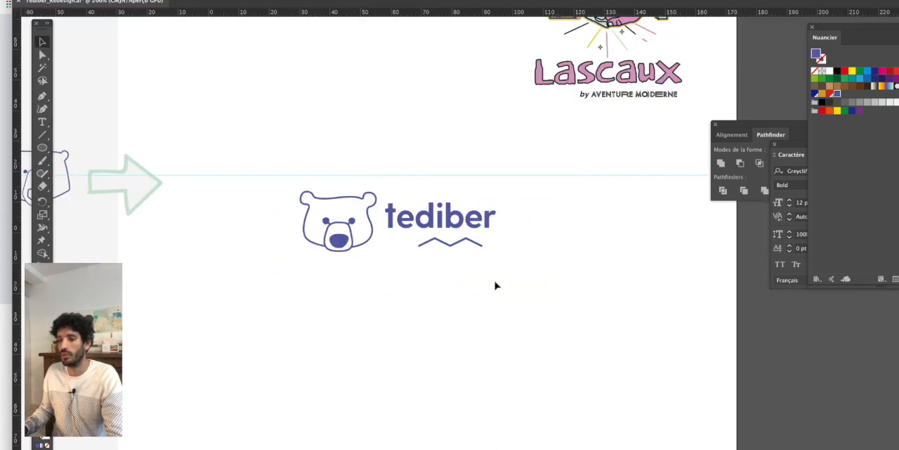
# - Select the whole logo, enlarge it slightly and position it just below the horizontal guide
pyautogui.scroll(-1, 495, 285)
pyautogui.moveTo(291, 199); pyautogui.dragTo(548, 303)
pyautogui.scroll(1, 455, 242)
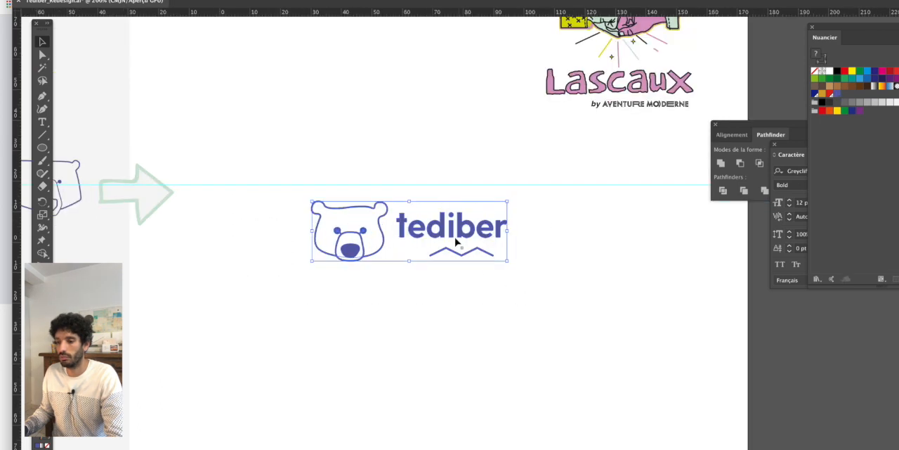
pyautogui.moveTo(455, 243); pyautogui.dragTo(444, 161)
pyautogui.moveTo(483, 187); pyautogui.dragTo(502, 193)
pyautogui.click(492, 256)
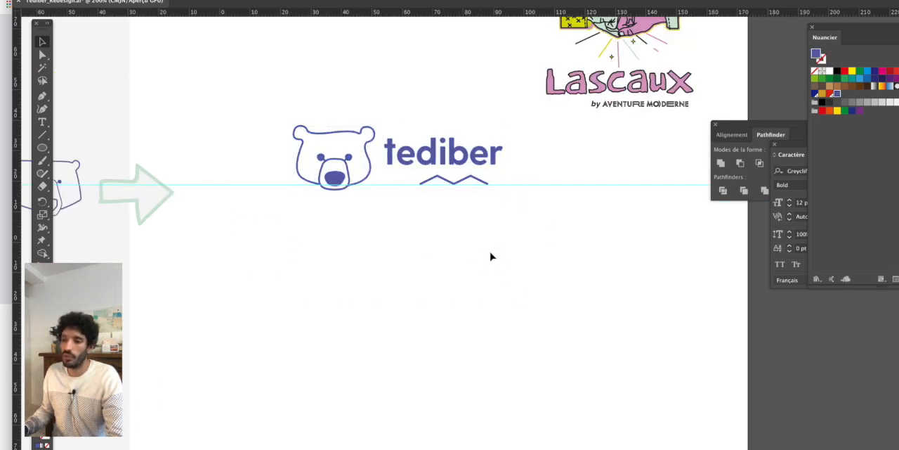
pyautogui.moveTo(287, 109); pyautogui.dragTo(484, 203)
pyautogui.moveTo(458, 151); pyautogui.dragTo(454, 225)
pyautogui.click(230, 205)
# - Spread the bear's eyes slightly apart, moving the left eye with its connector left and the right eye with its connector right
pyautogui.click(125, 110)
pyautogui.moveTo(43, 59); pyautogui.dragTo(69, 68)
pyautogui.scroll(3, 273, 214)
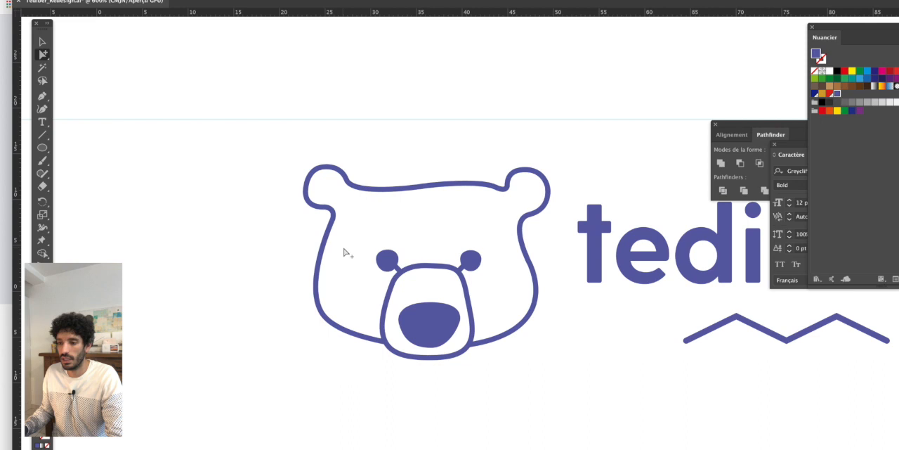
pyautogui.scroll(2, 399, 271)
pyautogui.click(399, 280)
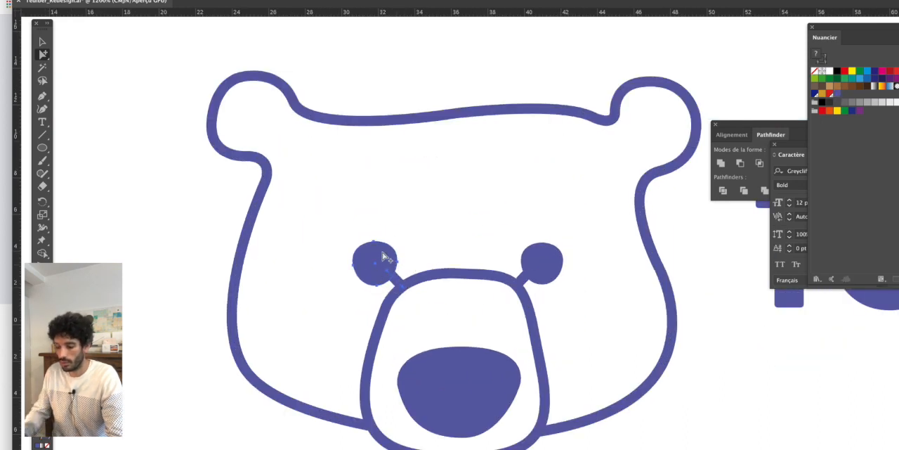
pyautogui.press('Left')
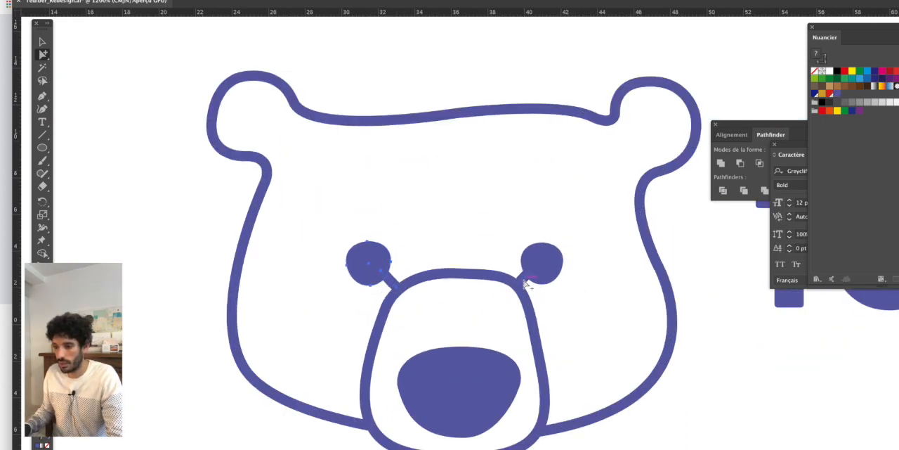
pyautogui.click(556, 256)
pyautogui.press('Right')
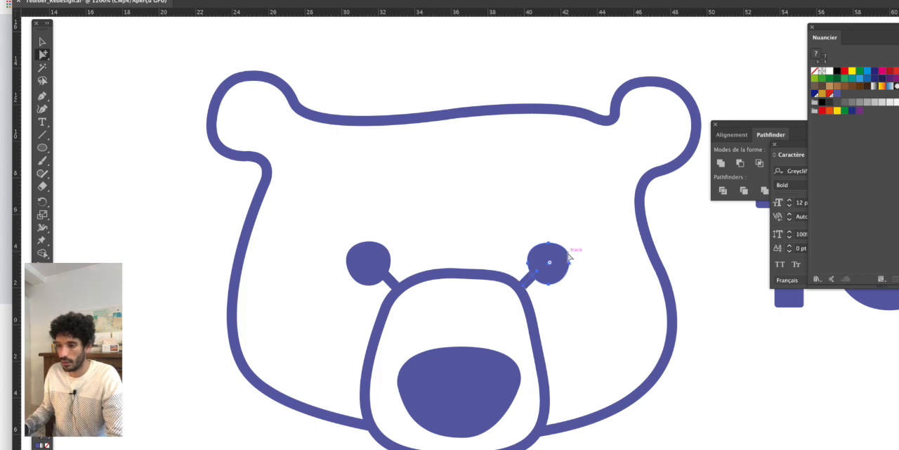
pyautogui.scroll(-3, 590, 306)
pyautogui.click(664, 384)
# - Select the bear's head outline and give it a slightly heavier stroke weight
pyautogui.scroll(-1, 662, 383)
pyautogui.moveTo(661, 381); pyautogui.dragTo(452, 300)
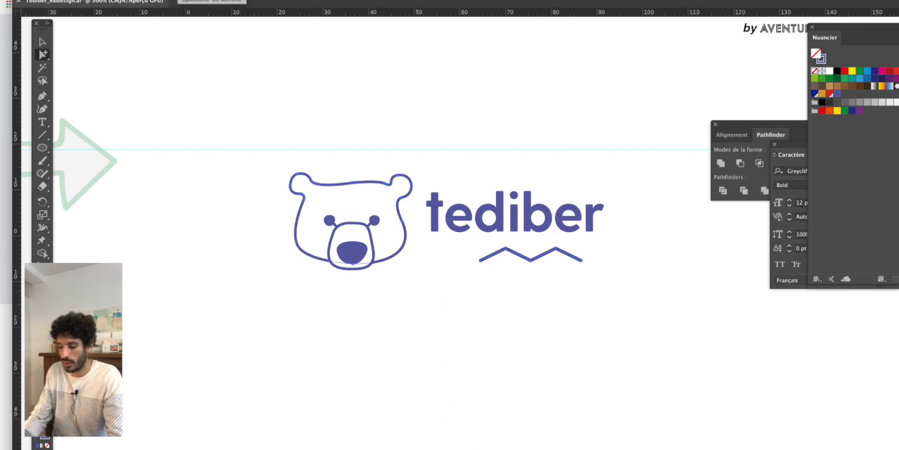
pyautogui.press('Return')
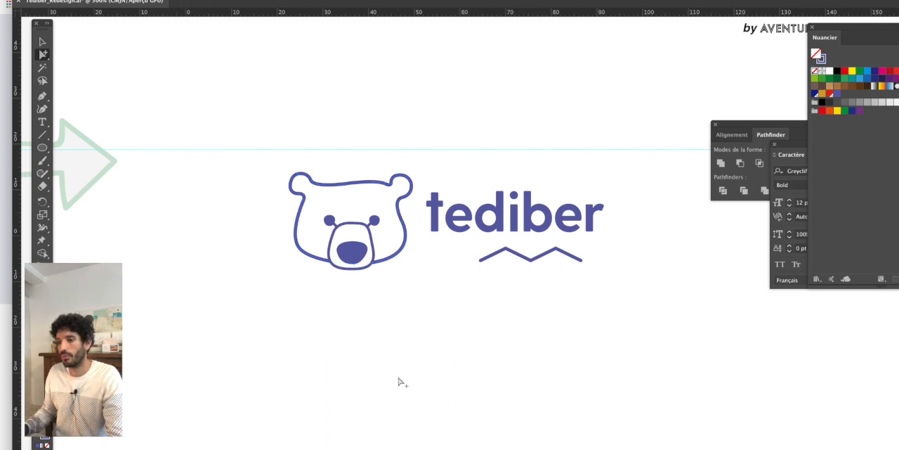
# - Select the bear's muzzle outline and both eye connectors together and adjust their stroke weight to suit the head outline
pyautogui.scroll(2, 371, 228)
pyautogui.click(361, 227)
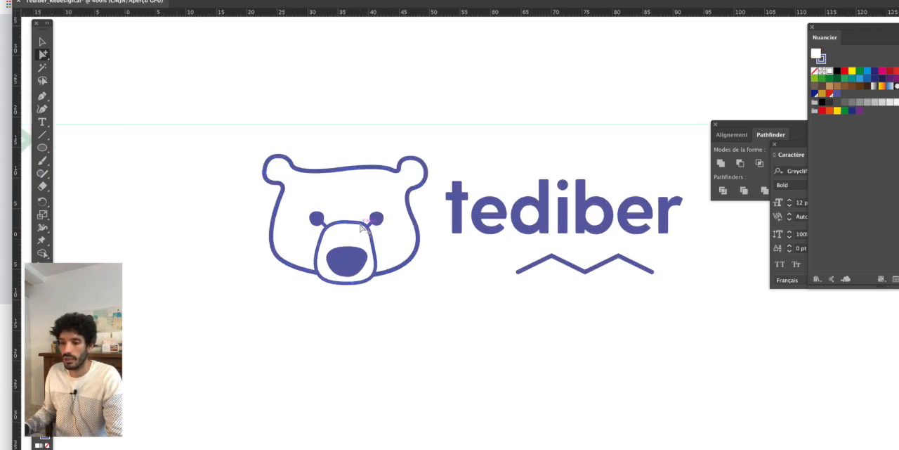
pyautogui.scroll(2, 361, 226)
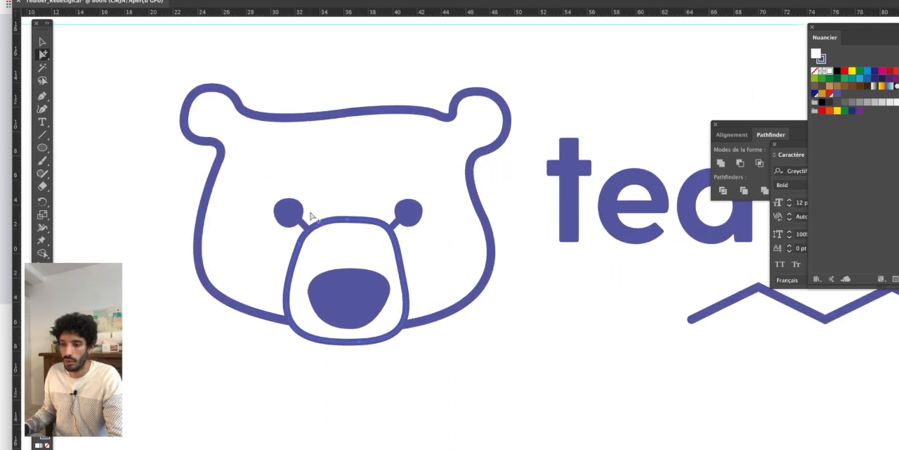
pyautogui.click(305, 229)
pyautogui.click(394, 225)
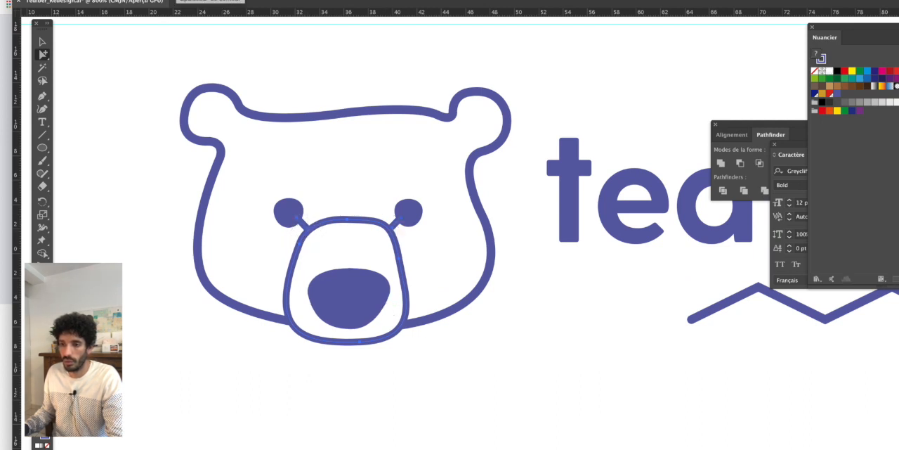
# - Compare the bear's outlines with the wordmark, and select the zigzag to check its line thickness against them
pyautogui.scroll(-3, 553, 375)
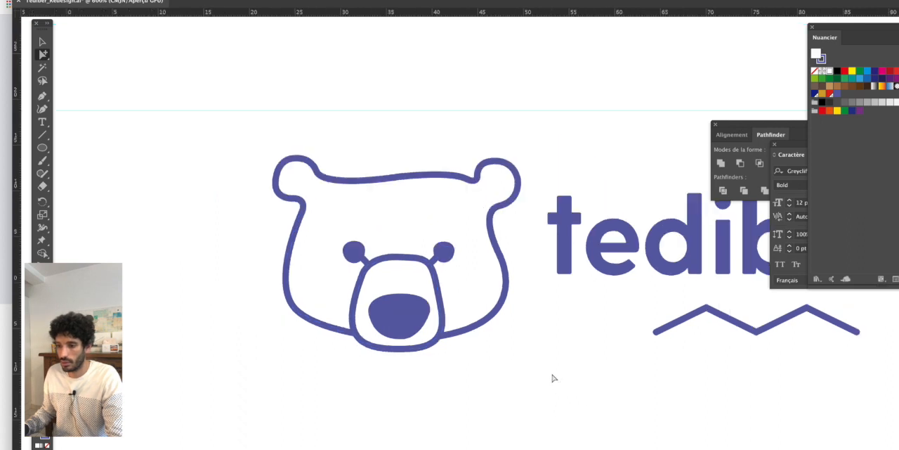
pyautogui.scroll(3, 486, 323)
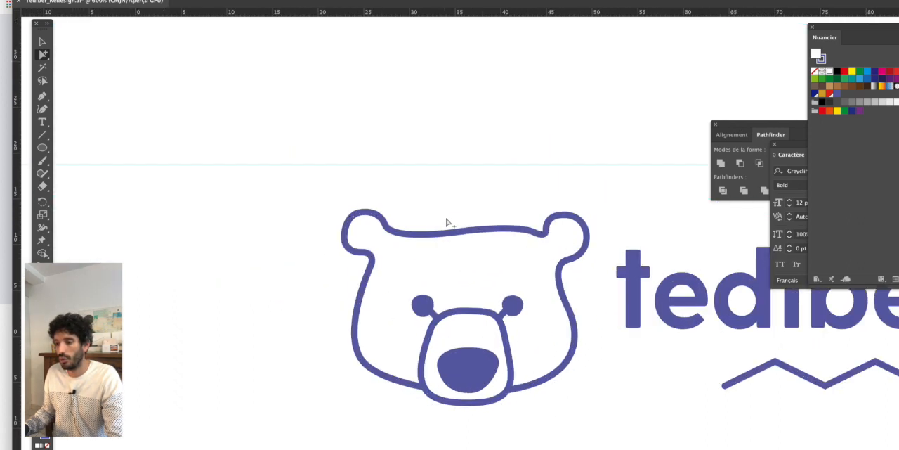
pyautogui.moveTo(657, 342); pyautogui.dragTo(411, 266)
pyautogui.click(543, 284)
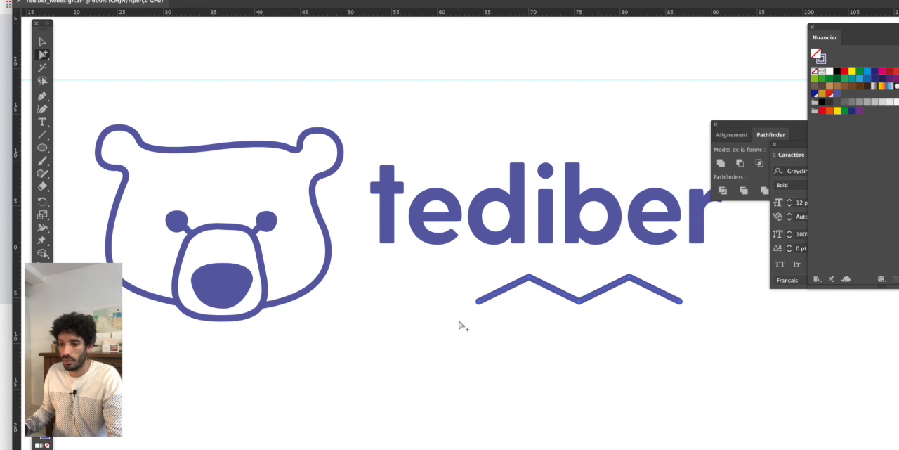
pyautogui.scroll(1, 276, 305)
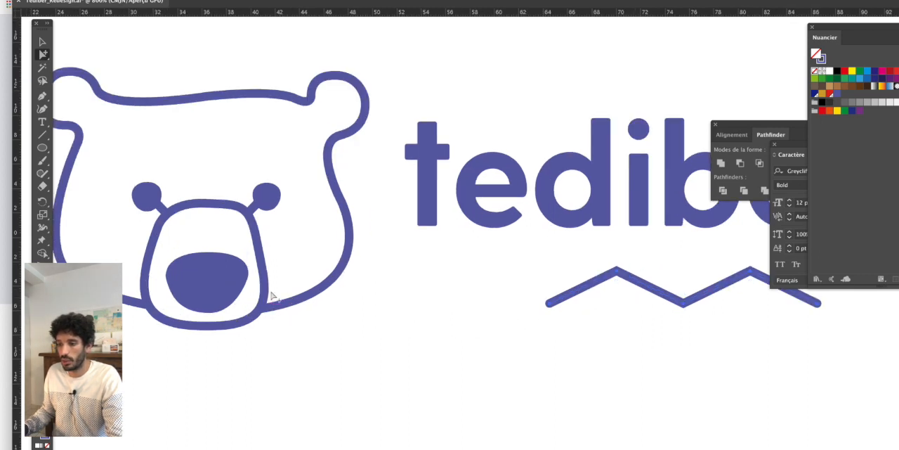
# - Round out the upper-left curve of the bear's nose by slightly lengthening the left handle of its top anchor point
pyautogui.scroll(3, 267, 297)
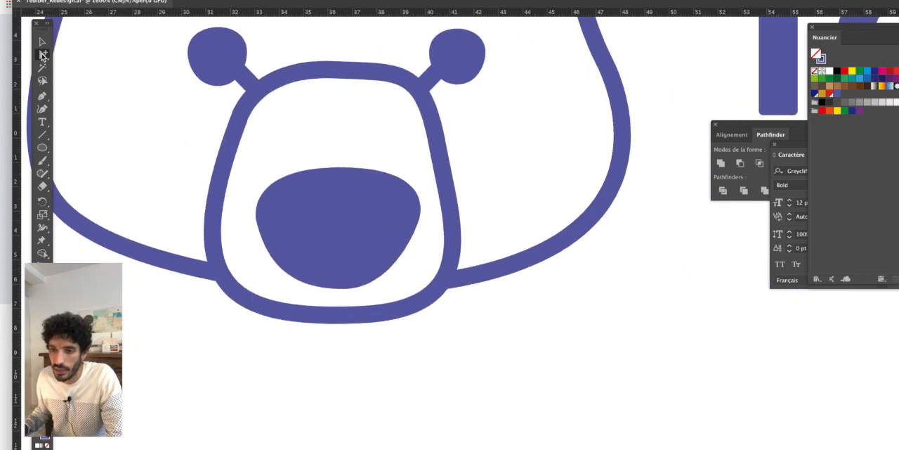
pyautogui.click(42, 56)
pyautogui.click(258, 222)
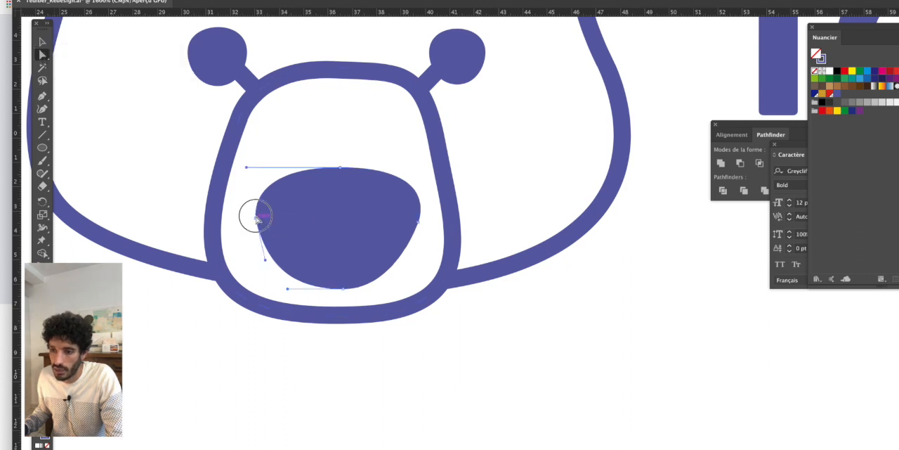
pyautogui.scroll(1, 239, 187)
pyautogui.moveTo(259, 132); pyautogui.dragTo(253, 132)
pyautogui.scroll(-1, 366, 177)
pyautogui.click(673, 359)
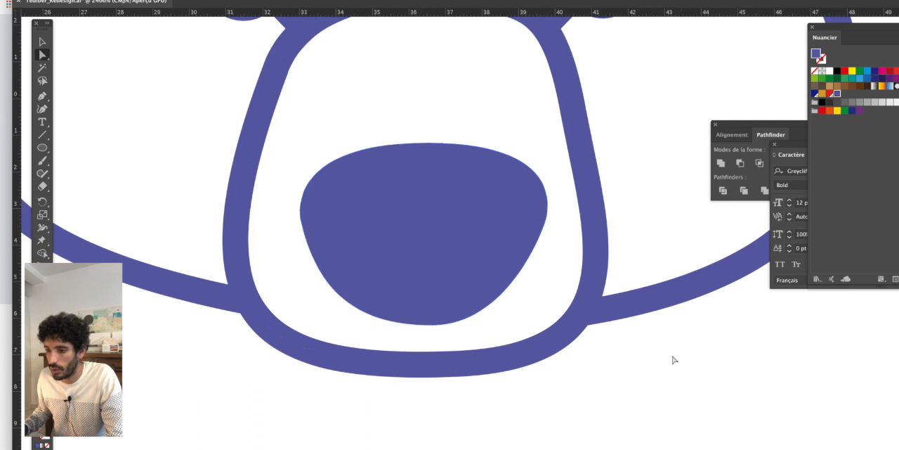
pyautogui.click(300, 213)
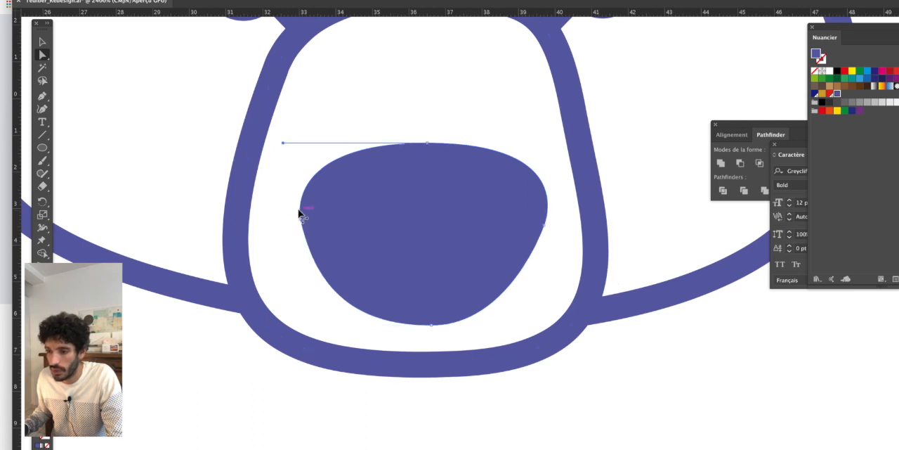
pyautogui.moveTo(283, 144); pyautogui.dragTo(277, 144)
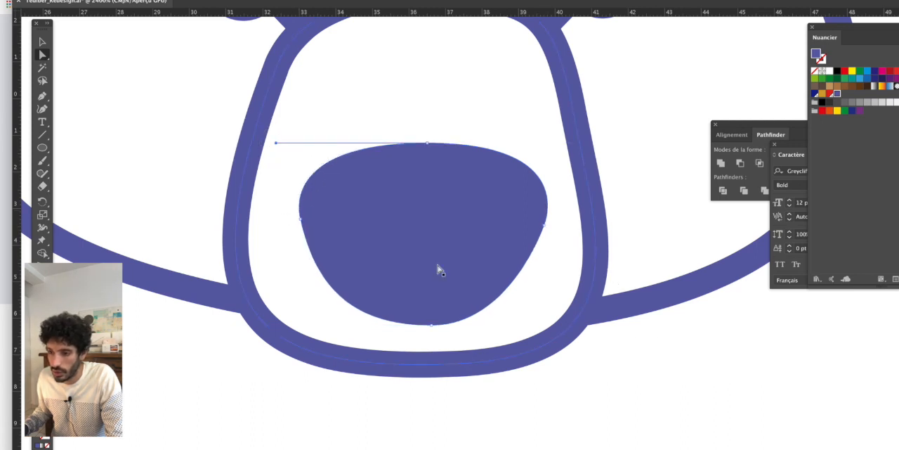
# - Refine the lower-left curve of the bear's nose by slightly adjusting the lower handle of its left anchor point
pyautogui.scroll(2, 316, 211)
pyautogui.hotkey('ctrl', 'y')
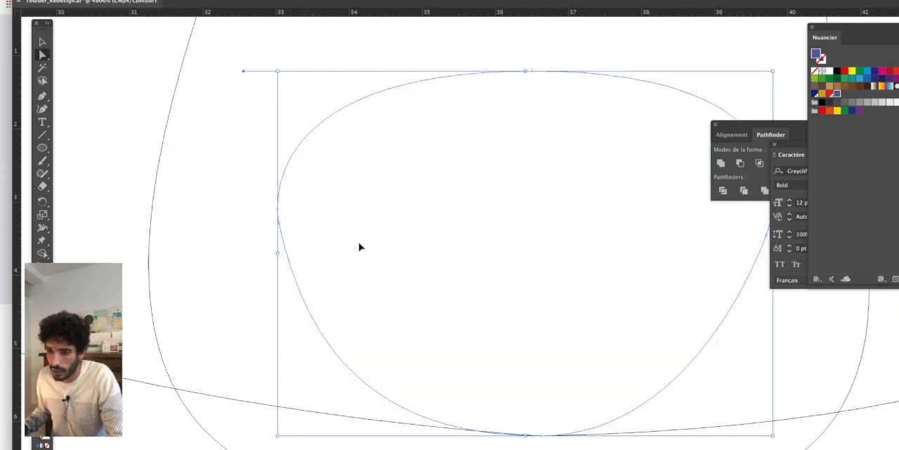
pyautogui.click(260, 263)
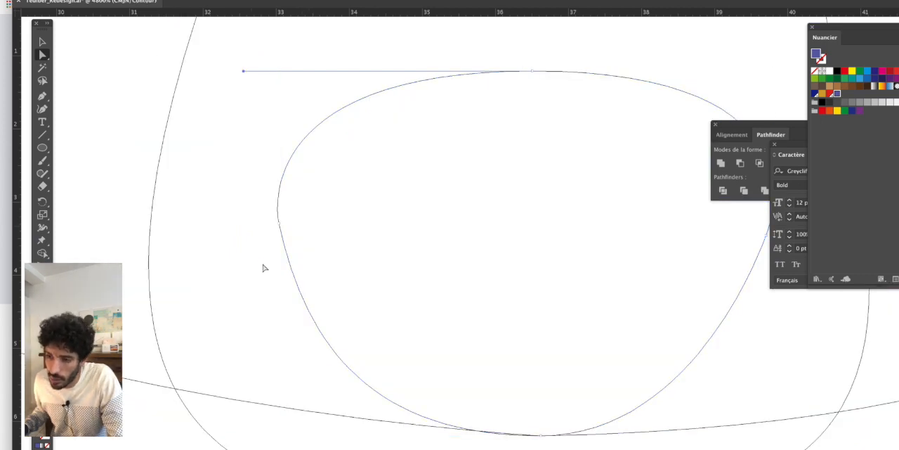
pyautogui.click(279, 223)
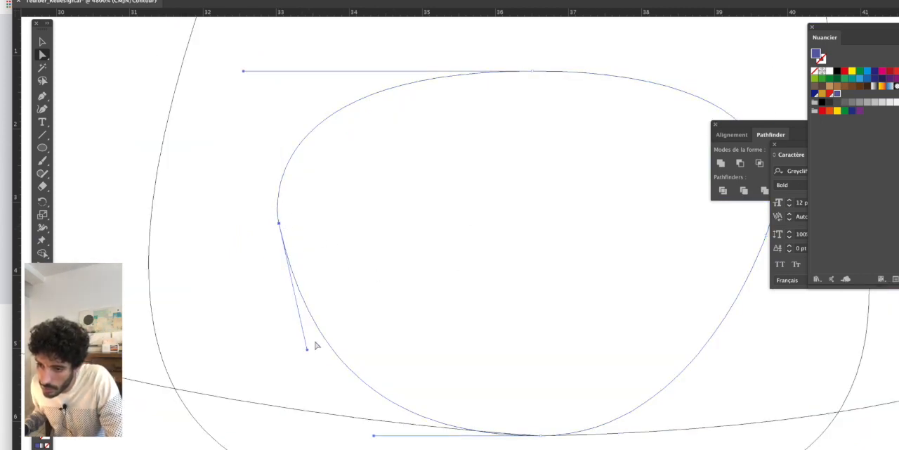
pyautogui.moveTo(307, 349); pyautogui.dragTo(303, 347)
pyautogui.click(594, 335)
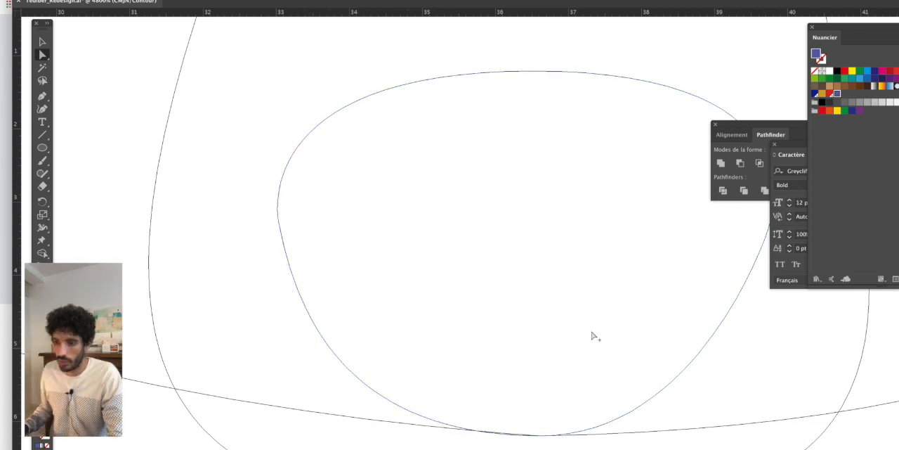
# - Examine the whole logo at reduced scale to judge the bear's head against the wordmark and zigzag
pyautogui.press('super+minus')
pyautogui.press('super+minus')
pyautogui.press('super+minus')
pyautogui.scroll(-1, 593, 334)
pyautogui.press('super+y')
pyautogui.scroll(-2, 645, 351)
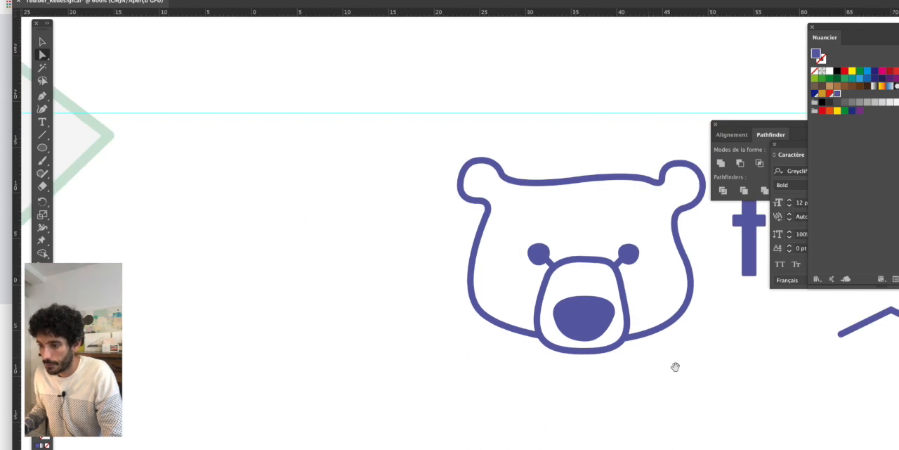
pyautogui.moveTo(674, 367); pyautogui.dragTo(416, 255)
pyautogui.scroll(-1, 416, 345)
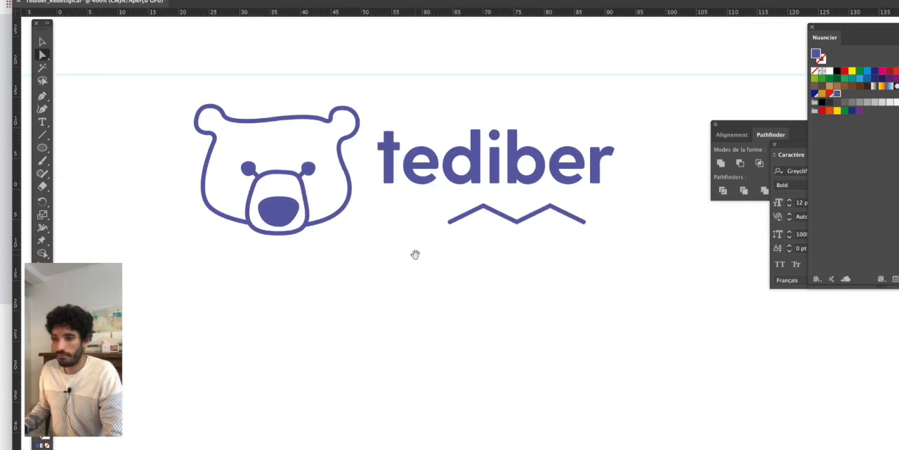
pyautogui.scroll(-1, 417, 258)
pyautogui.moveTo(458, 271); pyautogui.dragTo(427, 299)
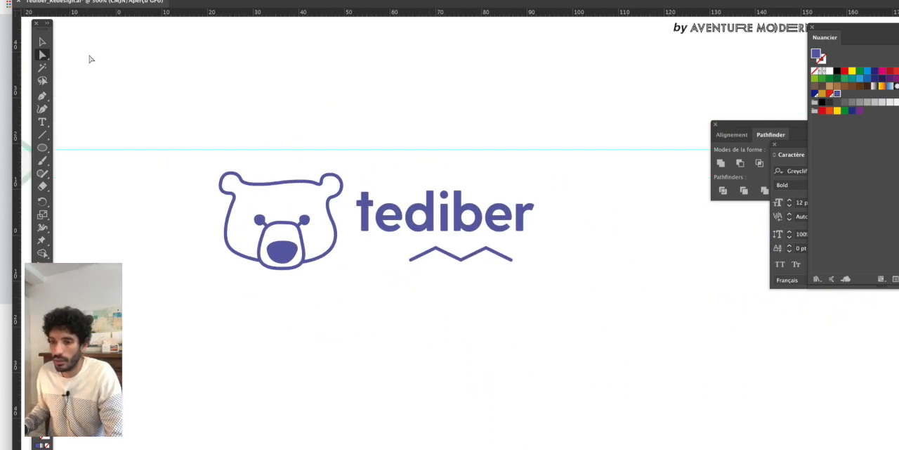
pyautogui.click(46, 41)
pyautogui.moveTo(316, 181); pyautogui.dragTo(372, 142)
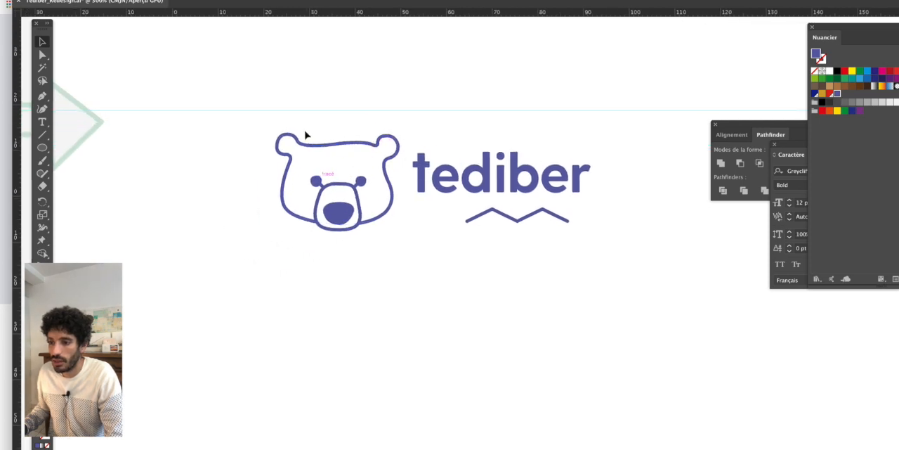
pyautogui.scroll(-1, 246, 148)
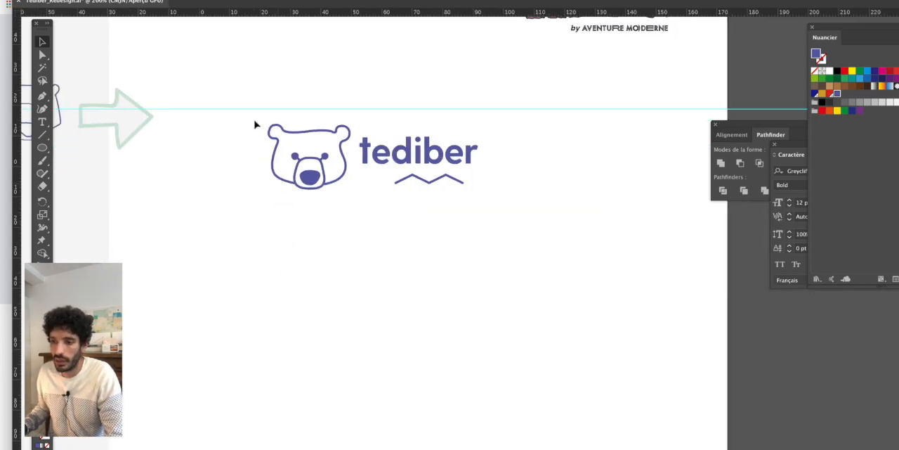
pyautogui.click(42, 147)
pyautogui.moveTo(169, 286); pyautogui.dragTo(393, 405)
pyautogui.press('super+z')
# - Draw a violet rectangle below the logo and place a duplicate of the complete logo in front of it
pyautogui.moveTo(40, 149); pyautogui.dragTo(84, 147)
pyautogui.moveTo(142, 257); pyautogui.dragTo(430, 397)
pyautogui.click(42, 41)
pyautogui.moveTo(227, 80); pyautogui.dragTo(526, 224)
pyautogui.moveTo(446, 159); pyautogui.dragTo(366, 330)
pyautogui.hotkey('ctrl', 'z')
pyautogui.moveTo(424, 161); pyautogui.dragTo(348, 330)
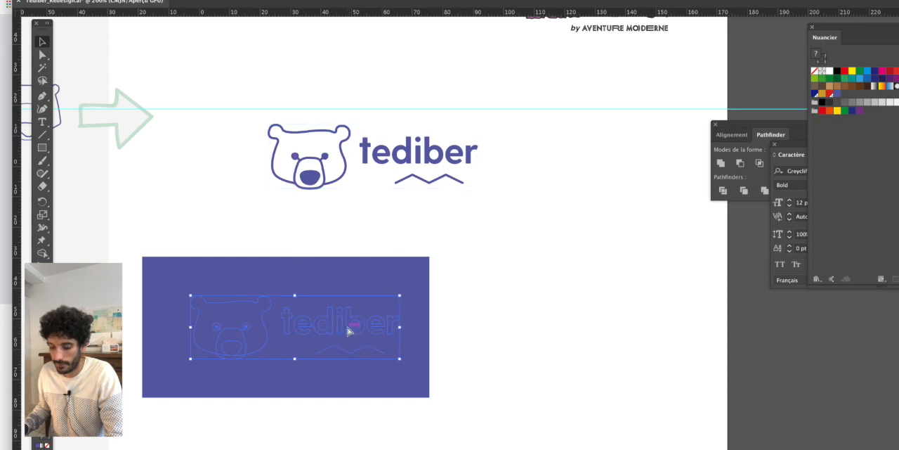
pyautogui.hotkey('ctrl', 'x')
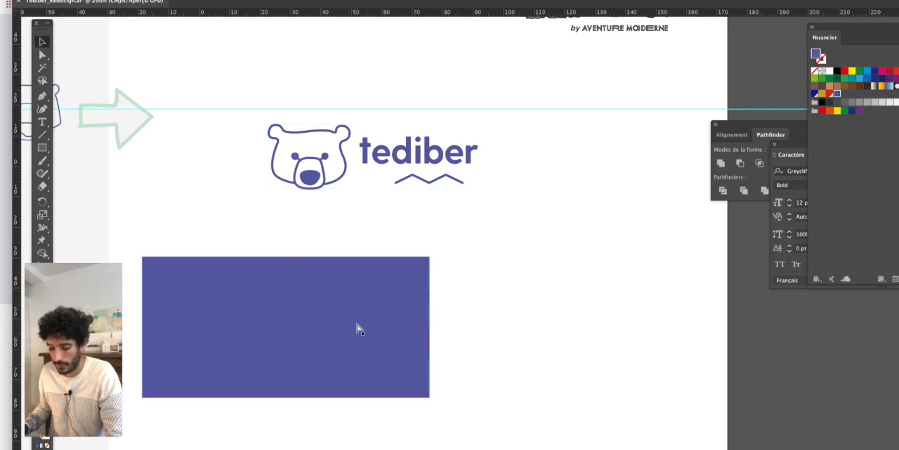
pyautogui.hotkey('ctrl', 'f')
# - Fill the muzzle of the duplicated bear with the logo's violet, using group selection to pick only that shape
pyautogui.click(42, 55)
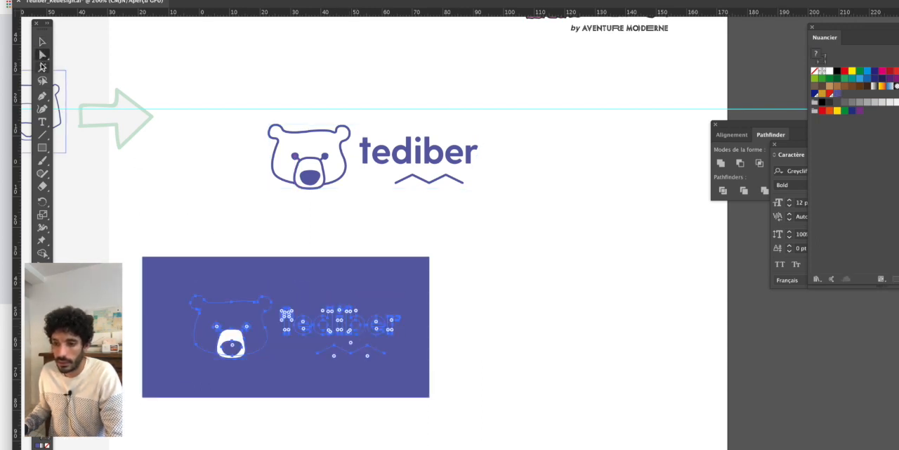
pyautogui.moveTo(41, 55); pyautogui.dragTo(78, 69)
pyautogui.click(300, 221)
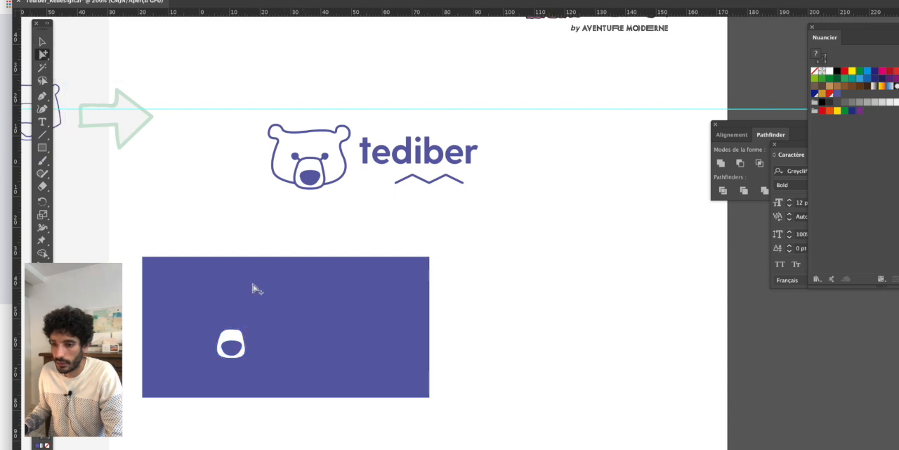
pyautogui.click(236, 342)
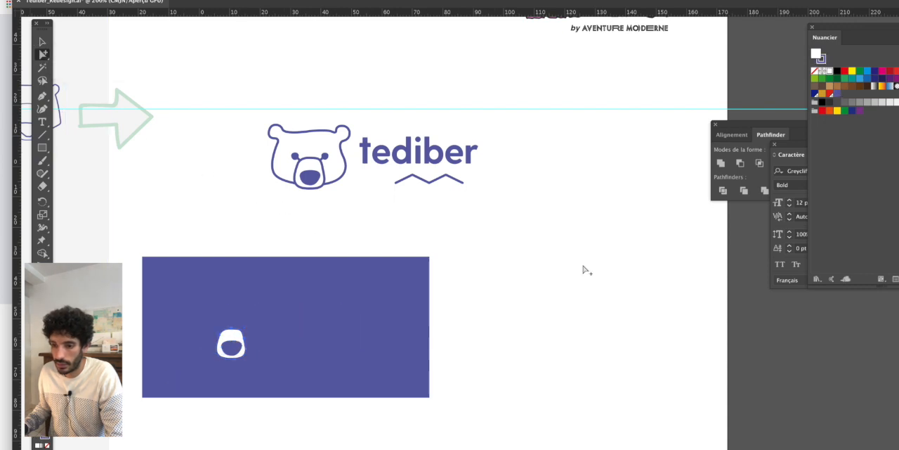
pyautogui.click(837, 97)
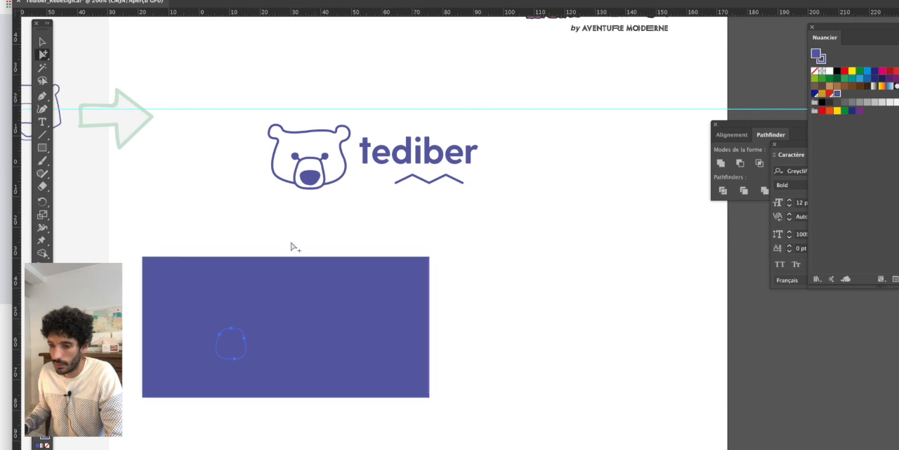
# - Recolour the duplicated logo's wordmark with a white fill and its zigzag with a white stroke
pyautogui.moveTo(387, 358); pyautogui.dragTo(484, 395)
pyautogui.moveTo(274, 228); pyautogui.dragTo(401, 330)
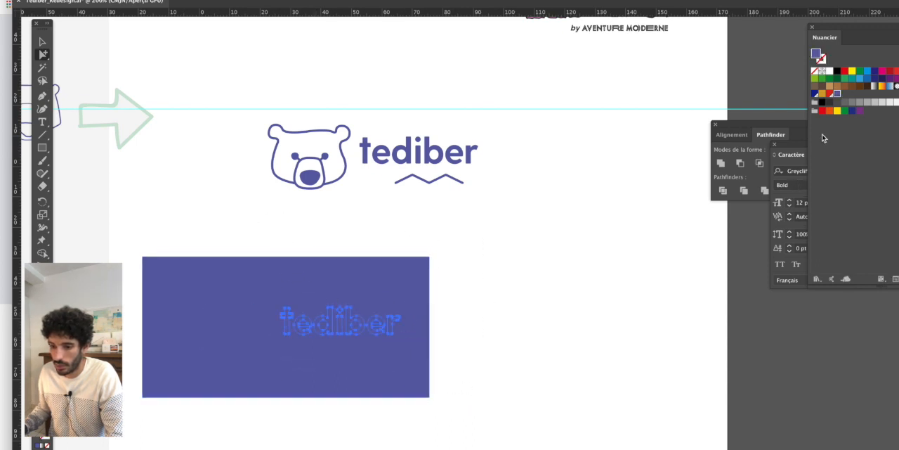
pyautogui.click(825, 81)
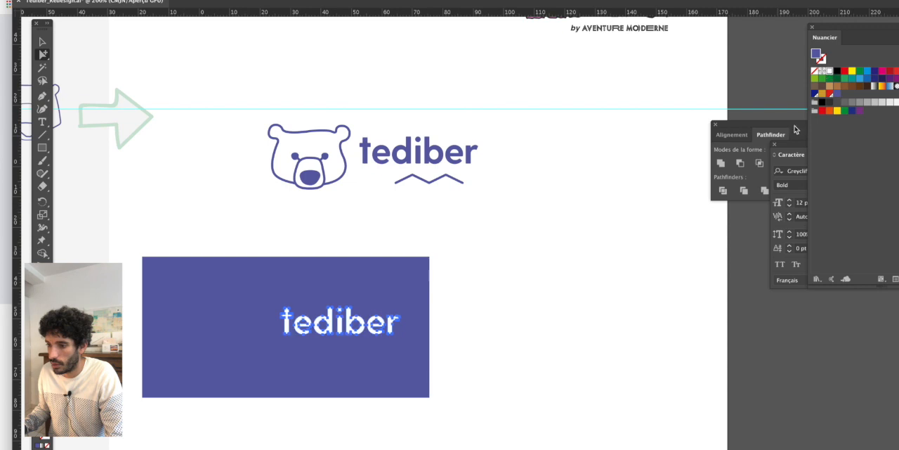
pyautogui.click(363, 349)
pyautogui.click(44, 439)
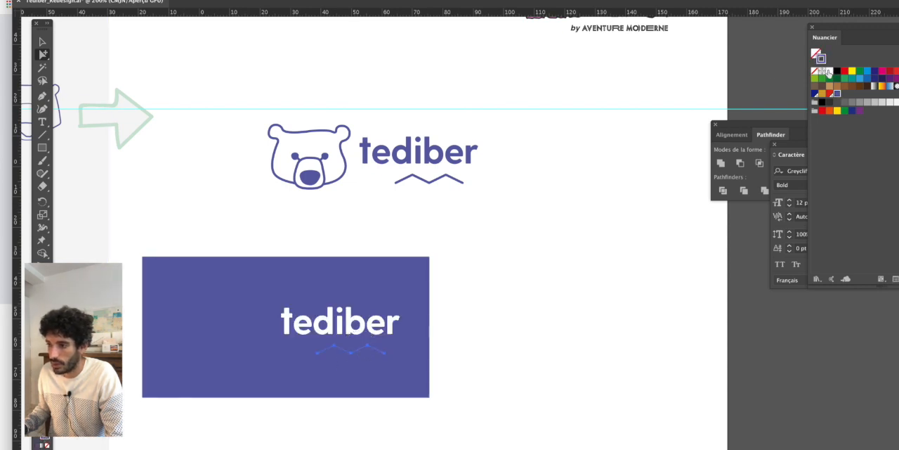
pyautogui.click(827, 73)
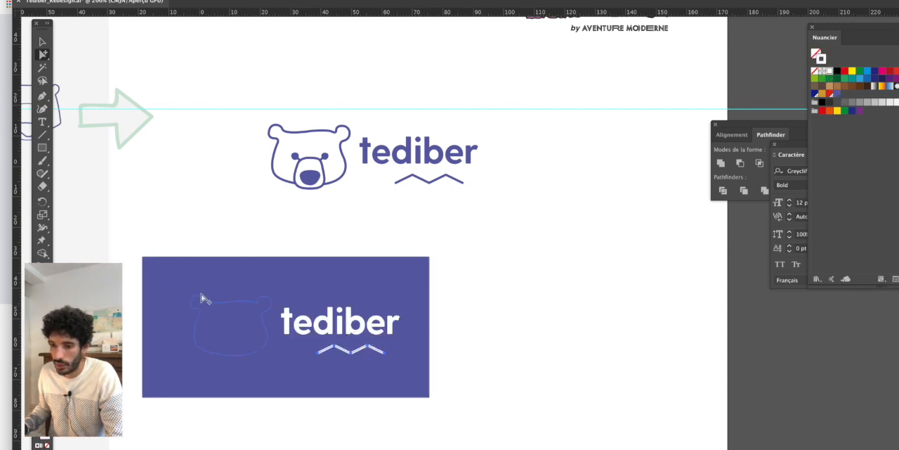
# - Select the head outline of the bear on the violet rectangle and make its stroke white
pyautogui.hotkey('ctrl', 'y')
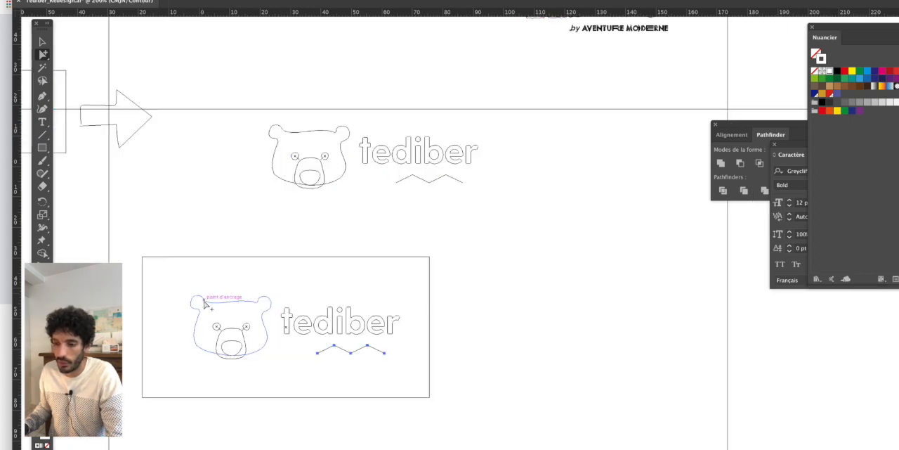
pyautogui.hotkey('ctrl', 'y')
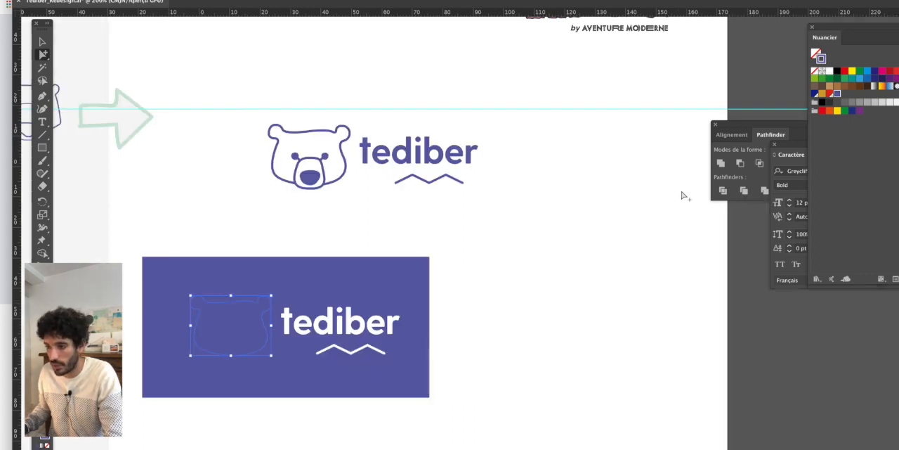
pyautogui.click(830, 71)
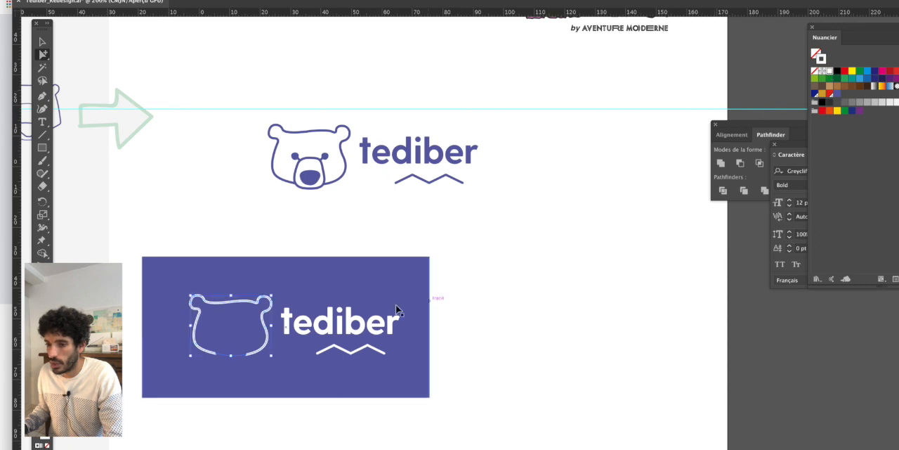
# - Select the muzzle outline of the bear on the violet rectangle and make its stroke white
pyautogui.hotkey('ctrl', 'y')
pyautogui.scroll(1, 217, 339)
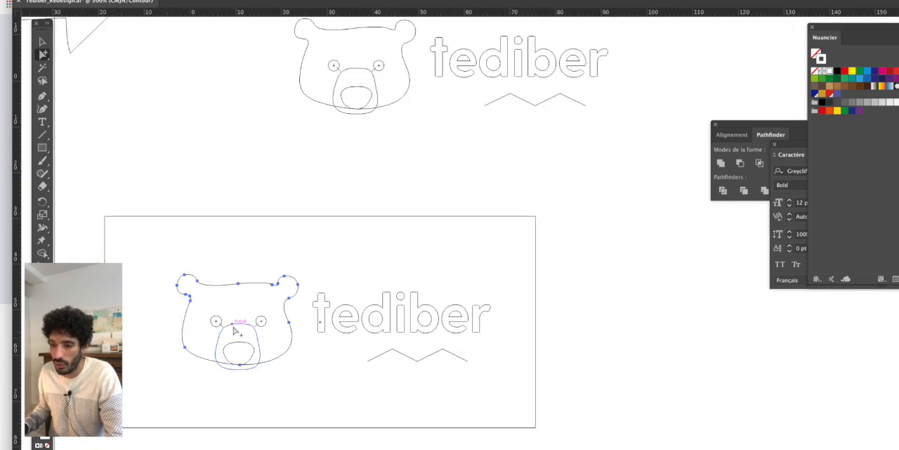
pyautogui.click(234, 329)
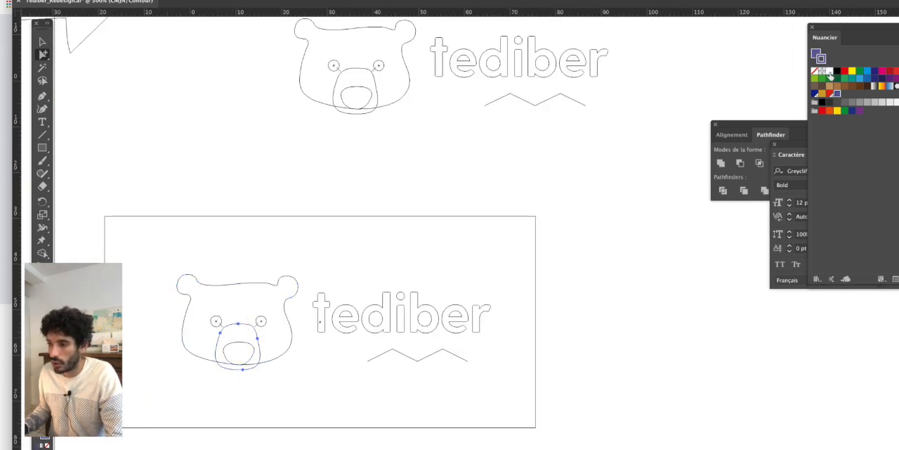
pyautogui.hotkey('ctrl', 'y')
pyautogui.click(829, 76)
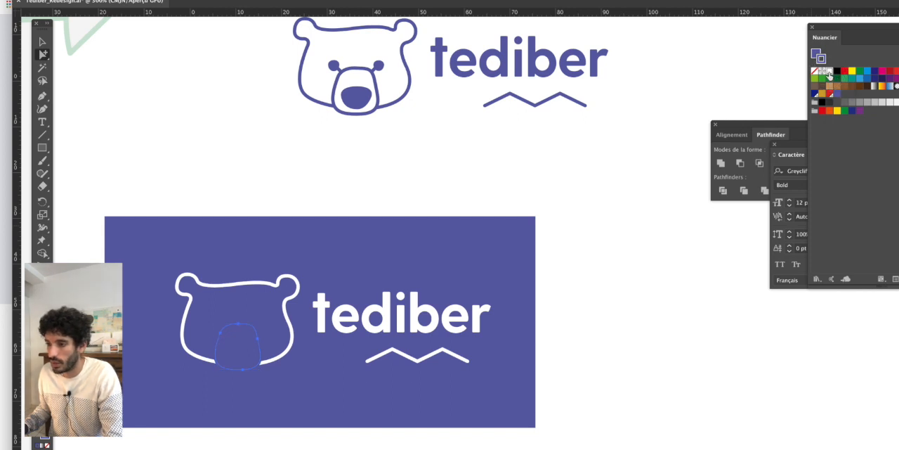
# - Select both short connectors between the eyes and muzzle and give them the head outline's white stroke by sampling it
pyautogui.hotkey('ctrl', 'y')
pyautogui.scroll(2, 225, 329)
pyautogui.scroll(3, 235, 328)
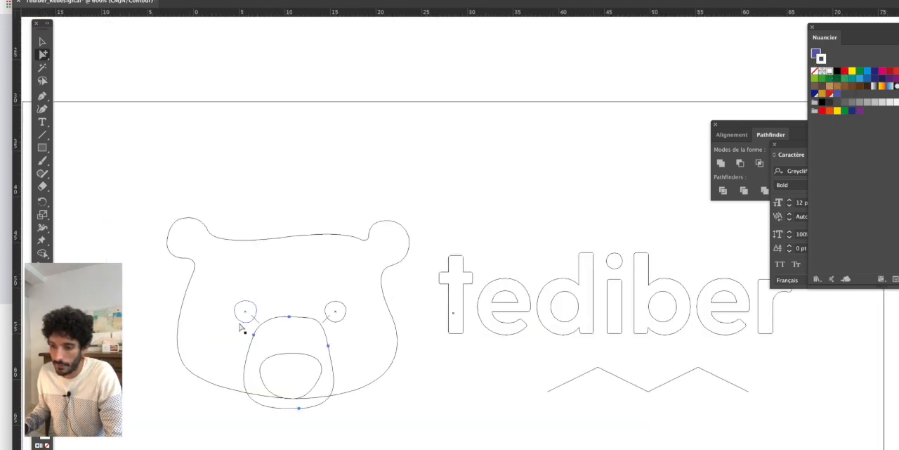
pyautogui.click(273, 327)
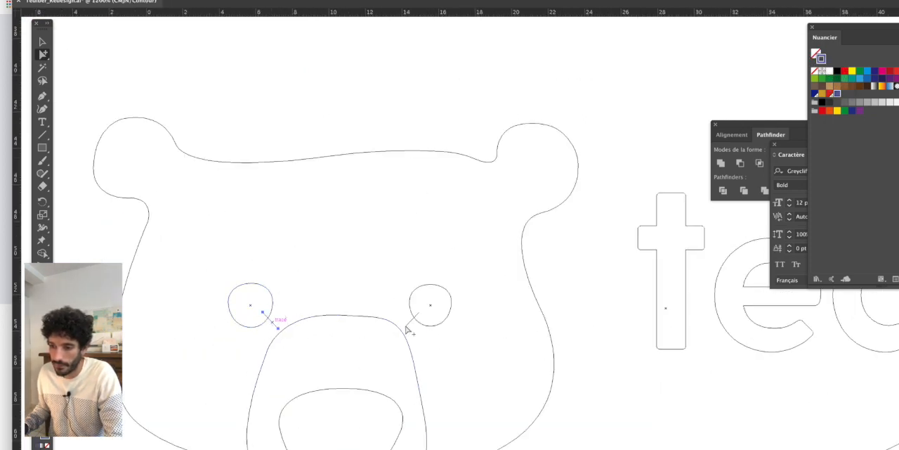
pyautogui.keyDown('shift'); pyautogui.click(410, 323); pyautogui.keyUp('shift')
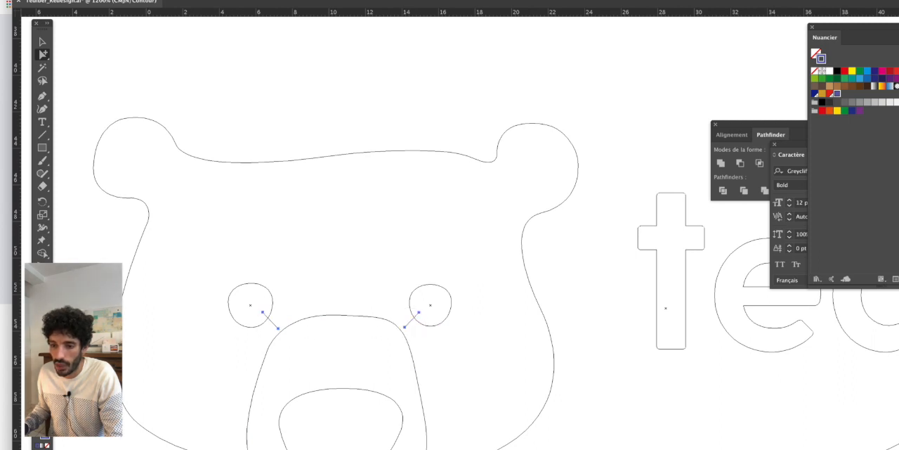
pyautogui.click(140, 239)
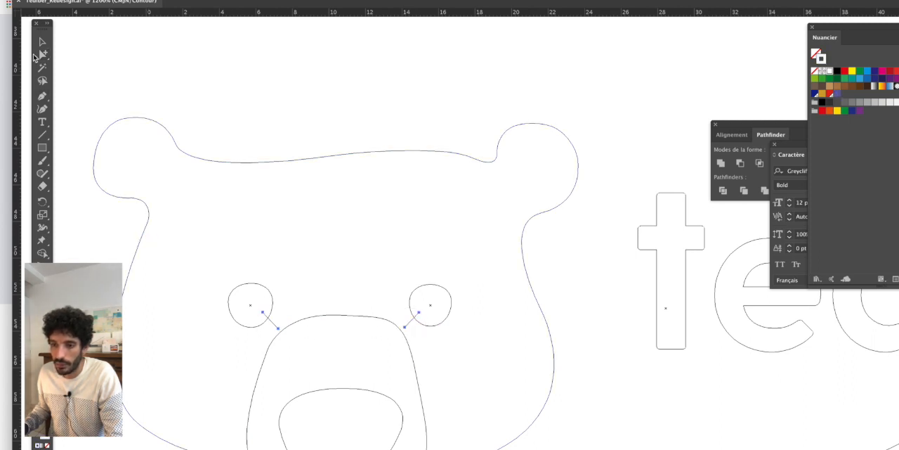
pyautogui.click(41, 56)
pyautogui.press('super+y')
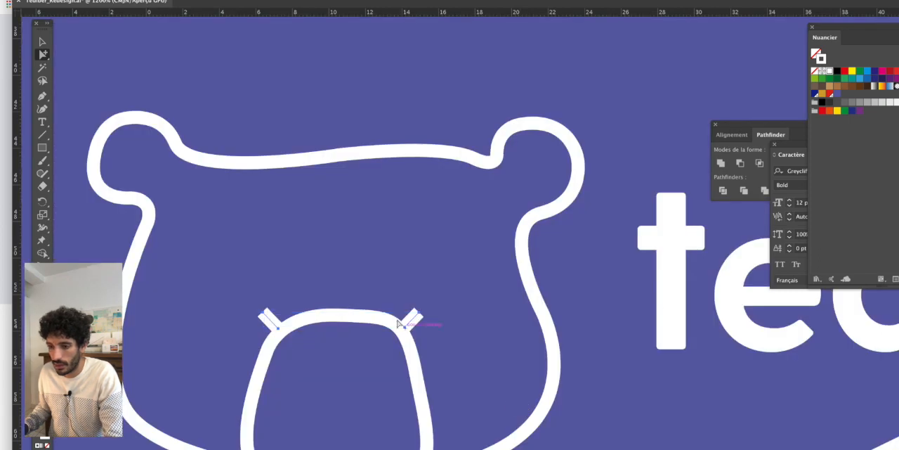
# - Fill both eyes of the duplicated bear with white by sampling the colour with the Eyedropper
pyautogui.press('super+y')
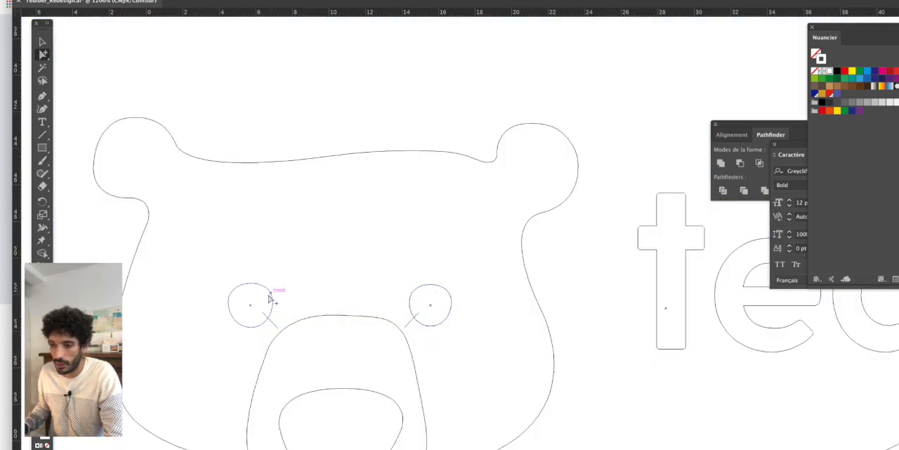
pyautogui.click(269, 294)
pyautogui.press('super+y')
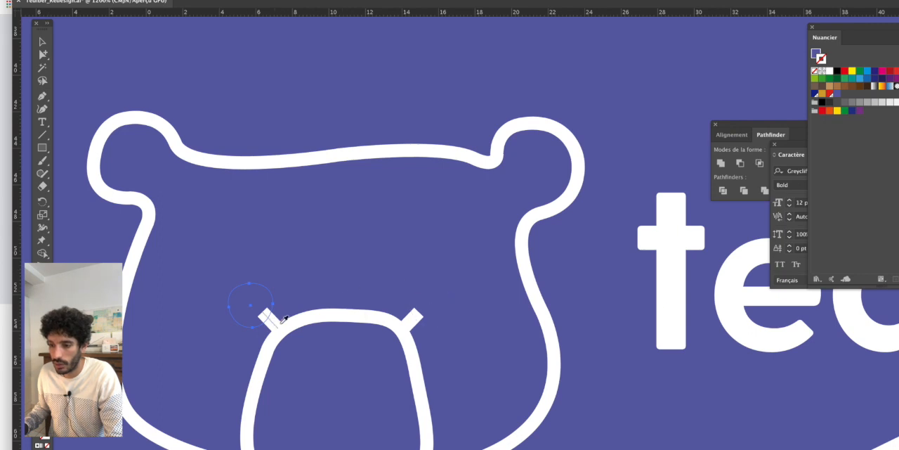
pyautogui.click(104, 150)
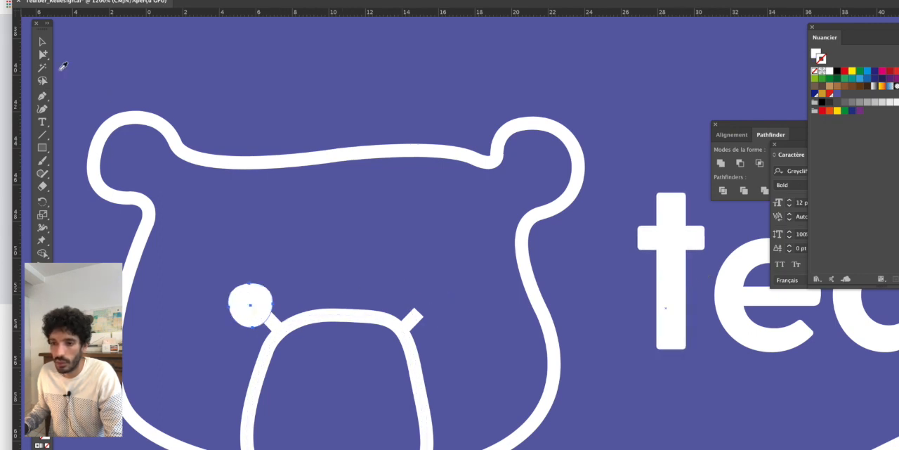
pyautogui.click(419, 309)
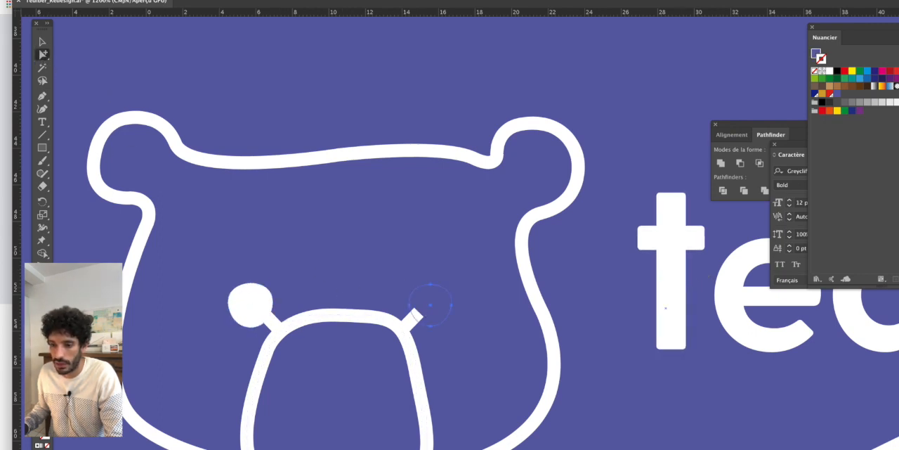
pyautogui.click(232, 311)
pyautogui.press('a')
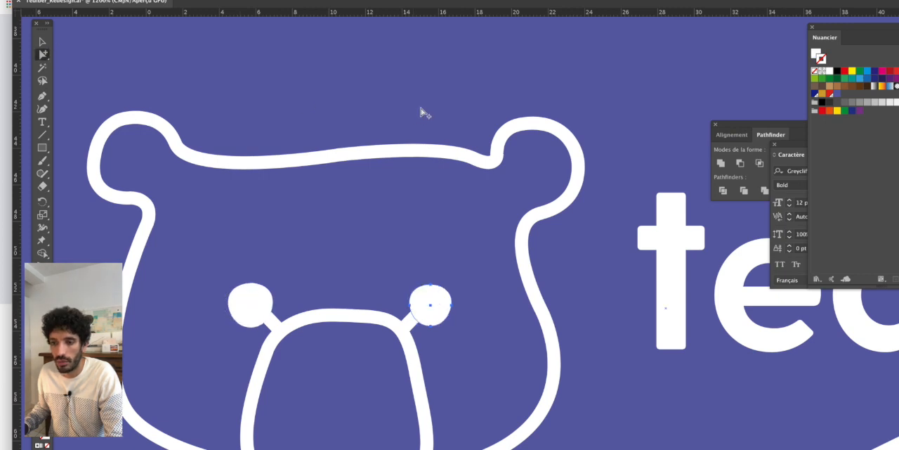
# - Fill the nose of the bear on the violet rectangle with white by sampling an eye, and clear the selection
pyautogui.press('super+minus')
pyautogui.keyDown('alt'); pyautogui.scroll(-5, 406, 134); pyautogui.keyUp('alt')
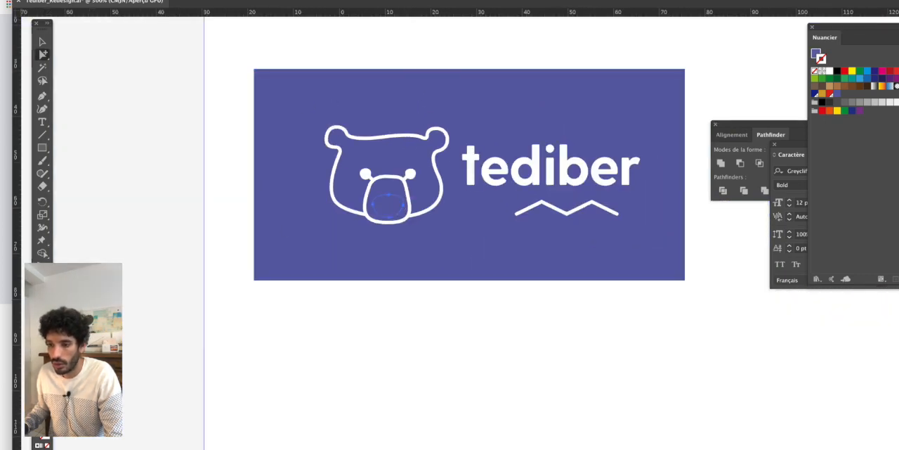
pyautogui.press('i')
pyautogui.click(366, 173)
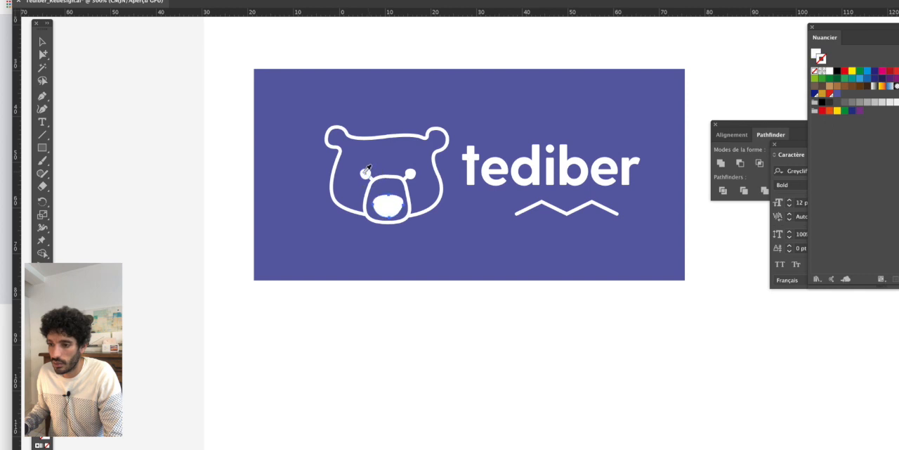
pyautogui.click(43, 53)
pyautogui.click(331, 47)
pyautogui.keyDown('alt'); pyautogui.scroll(-1, 335, 94); pyautogui.keyUp('alt')
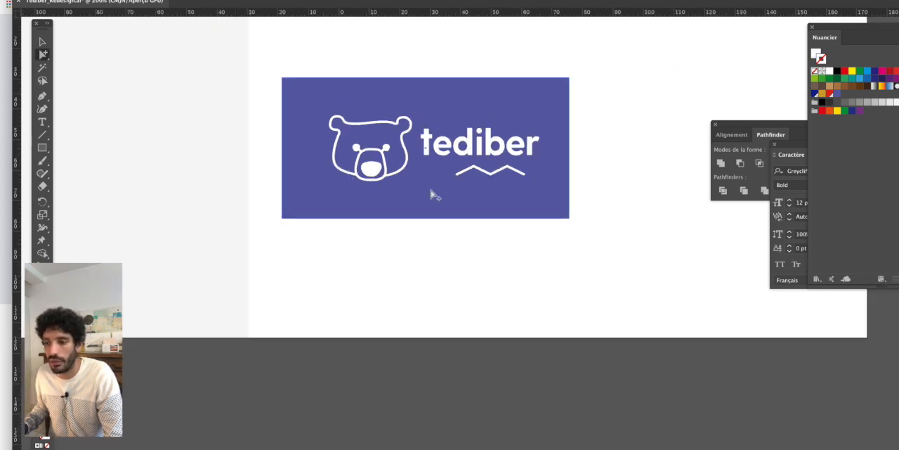
# - Draw a circle about 42 mm in diameter in the empty space beside the violet rectangle
pyautogui.moveTo(503, 221); pyautogui.dragTo(483, 267)
pyautogui.moveTo(621, 222); pyautogui.dragTo(512, 289)
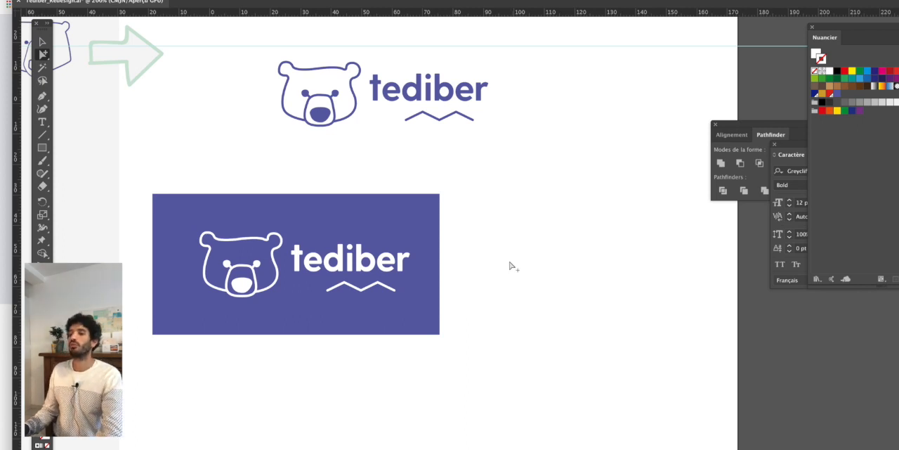
pyautogui.moveTo(527, 220); pyautogui.dragTo(514, 228)
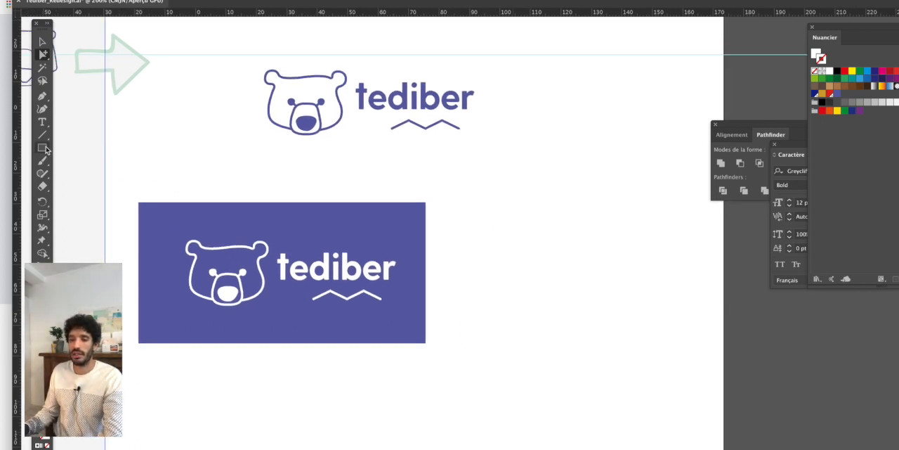
pyautogui.moveTo(43, 147); pyautogui.dragTo(72, 173)
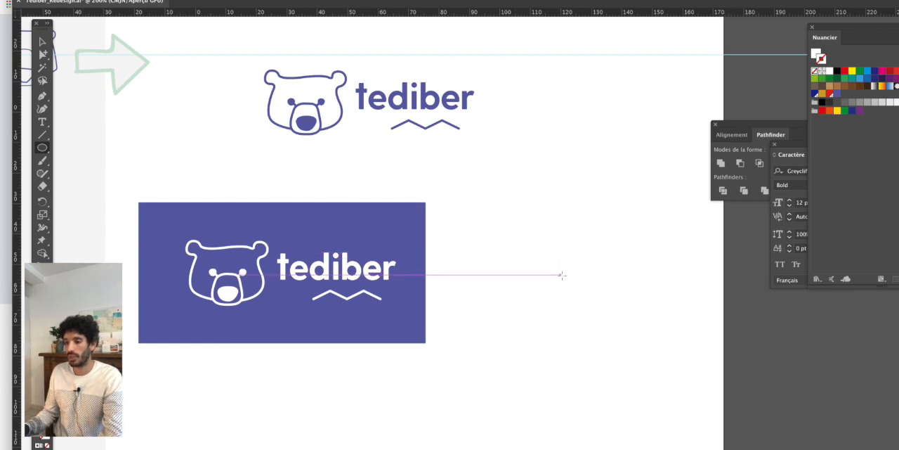
pyautogui.moveTo(566, 273); pyautogui.dragTo(631, 318)
# - Give the circle a 4 pt stroke in the violet sampled from the rectangle and a white fill
pyautogui.press('i')
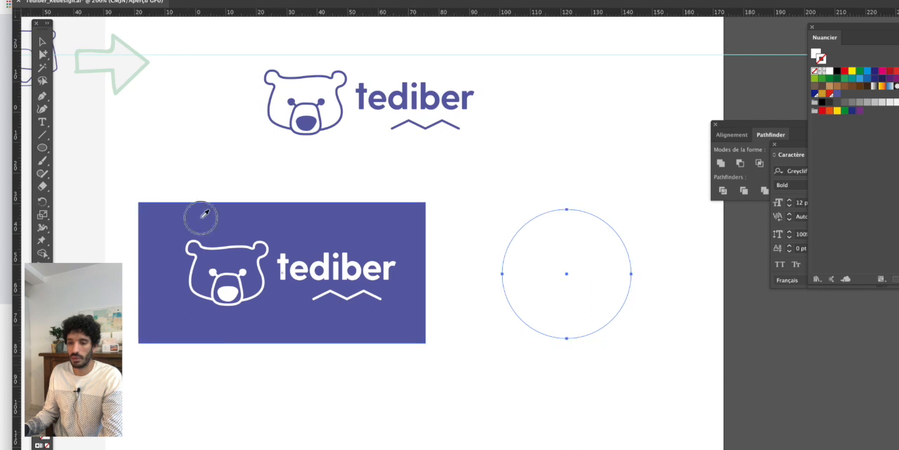
pyautogui.click(201, 215)
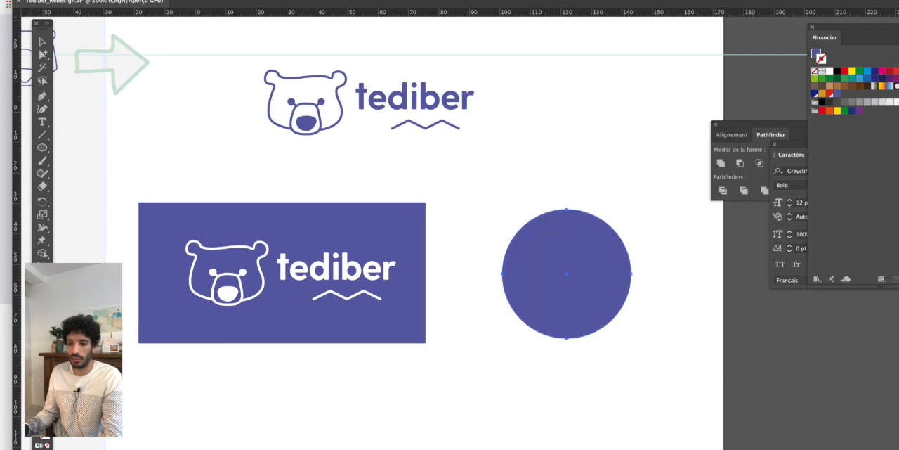
pyautogui.hotkey('shift', 'x')
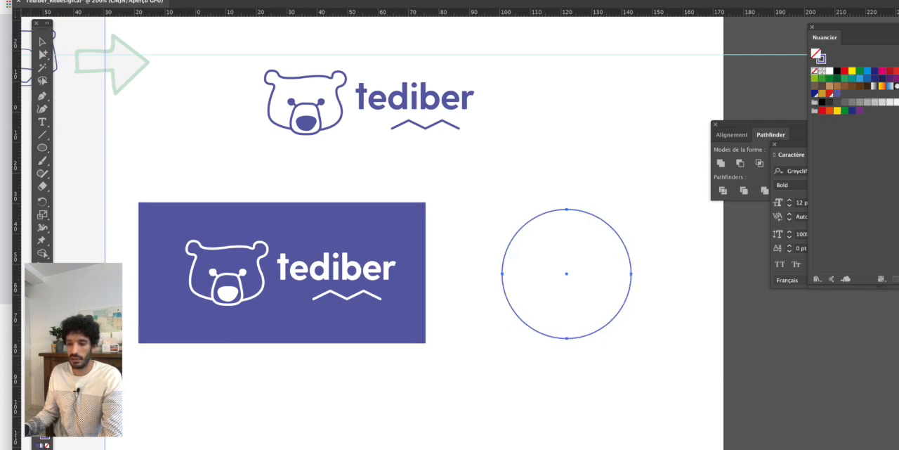
pyautogui.click(831, 72)
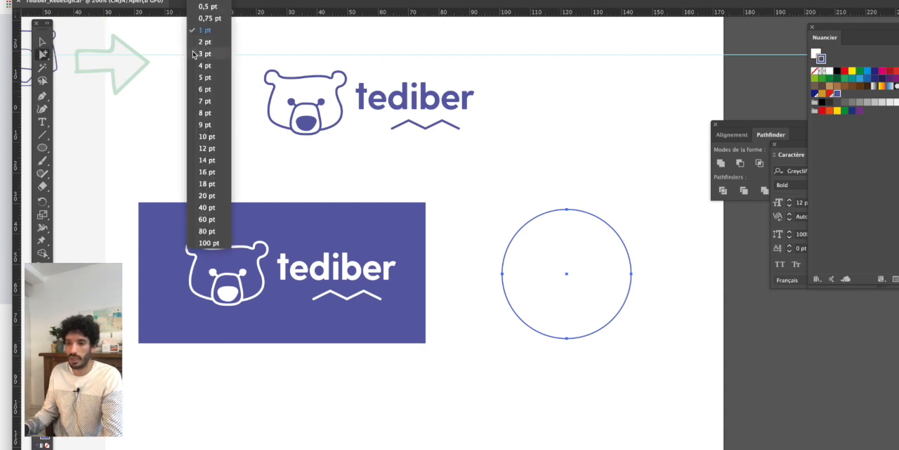
pyautogui.click(199, 71)
pyautogui.click(562, 148)
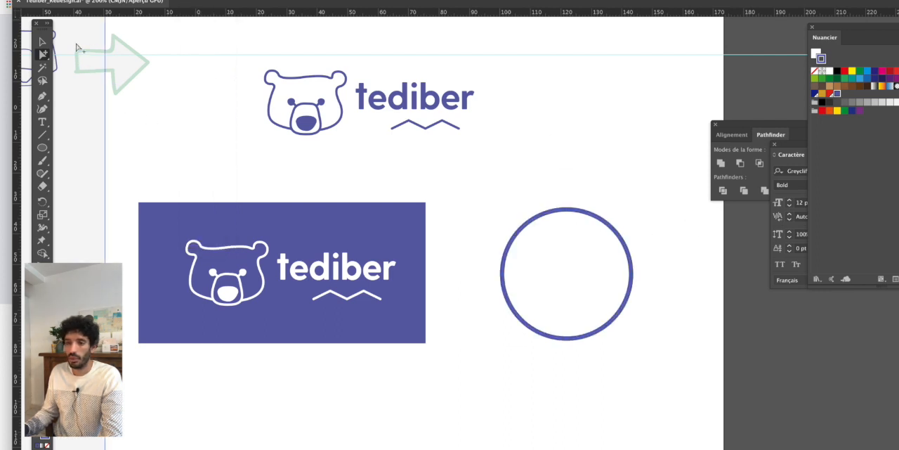
# - Place a copy of the violet bear's head from the horizontal logo in the centre of the circle
pyautogui.click(43, 42)
pyautogui.scroll(3, 246, 95)
pyautogui.moveTo(250, 92); pyautogui.dragTo(337, 172)
pyautogui.moveTo(287, 137); pyautogui.dragTo(567, 323)
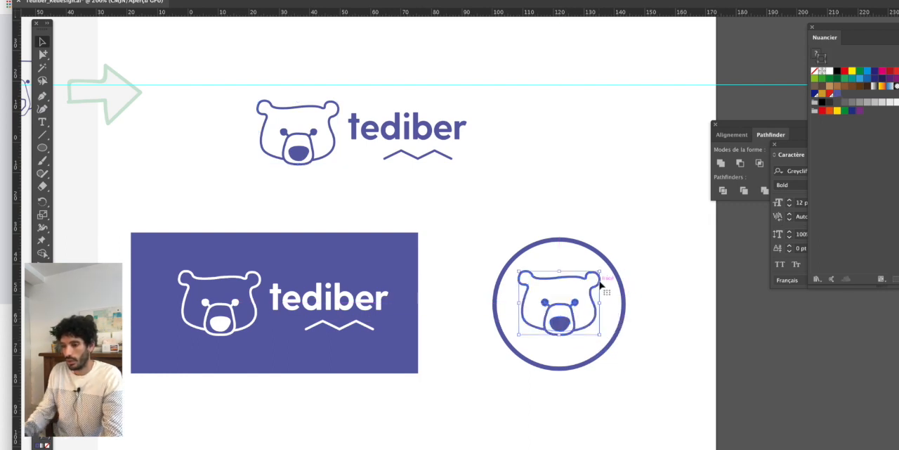
pyautogui.scroll(2, 602, 283)
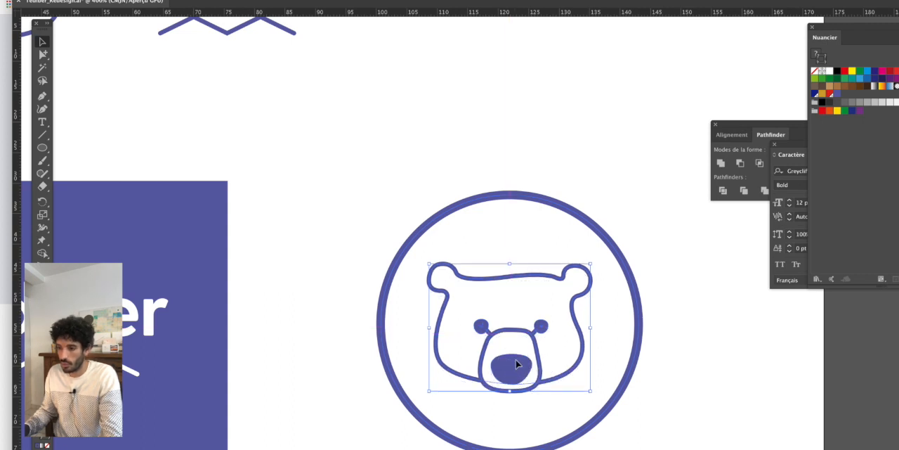
pyautogui.scroll(-2, 597, 338)
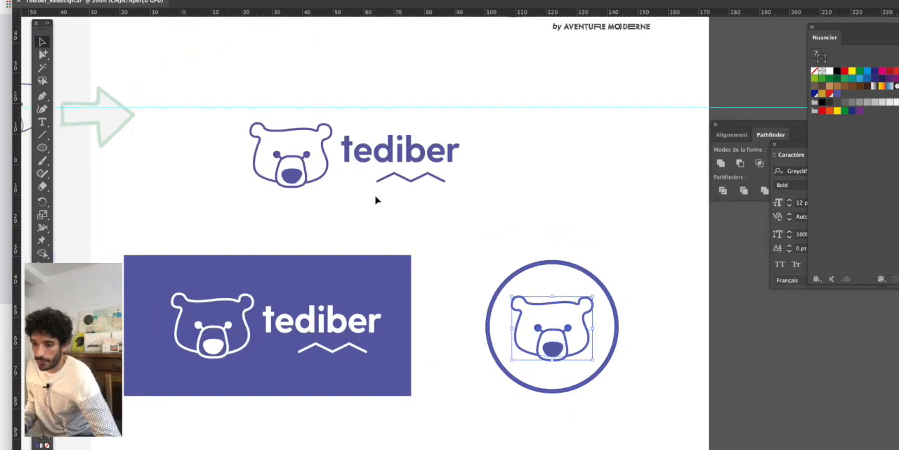
# - Select the horizontal logo, the violet reversed version and the round badge together and move them higher on the artboard
pyautogui.scroll(-1, 381, 203)
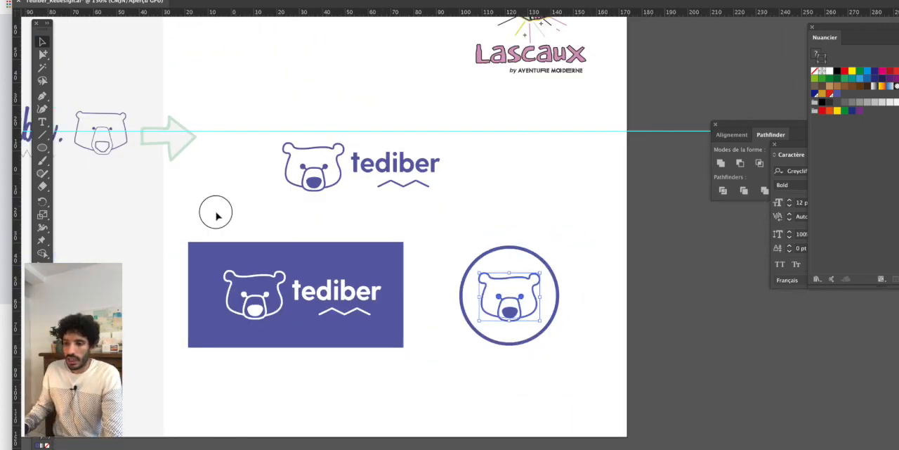
pyautogui.moveTo(215, 213); pyautogui.dragTo(610, 371)
pyautogui.moveTo(289, 120); pyautogui.dragTo(498, 219)
pyautogui.scroll(2, 425, 176)
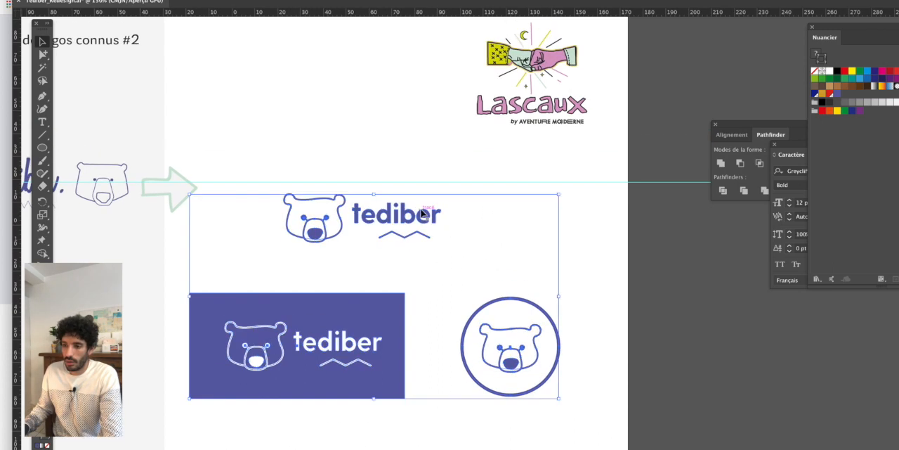
pyautogui.moveTo(422, 213); pyautogui.dragTo(407, 144)
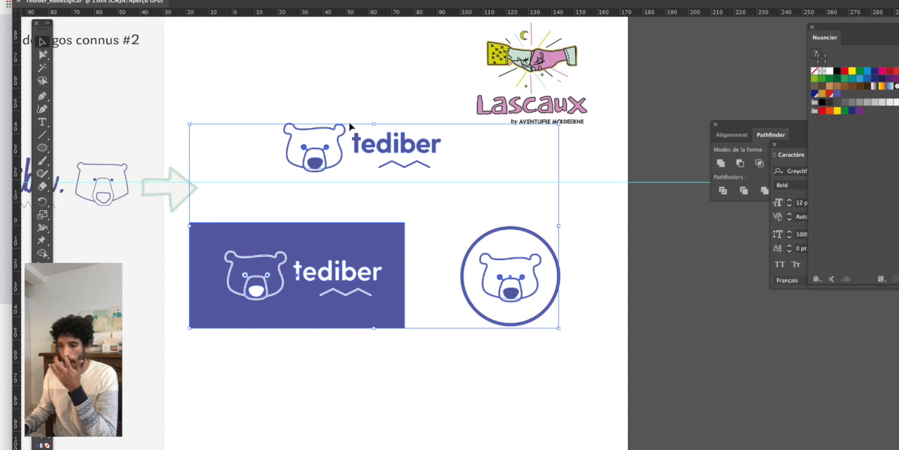
# - Duplicate the violet horizontal logo into the empty space below the violet rectangle
pyautogui.click(274, 94)
pyautogui.moveTo(261, 89); pyautogui.dragTo(335, 300)
pyautogui.scroll(1, 253, 339)
# - Stack the duplicated logo by moving the bear's head above the wordmark and shifting the zigzag to the middle below it
pyautogui.moveTo(219, 238); pyautogui.dragTo(323, 362)
pyautogui.scroll(2, 336, 288)
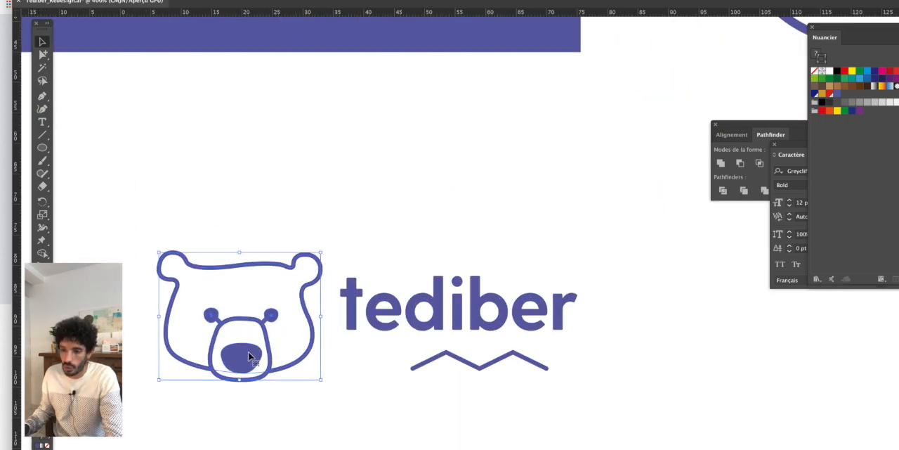
pyautogui.moveTo(247, 356); pyautogui.dragTo(466, 230)
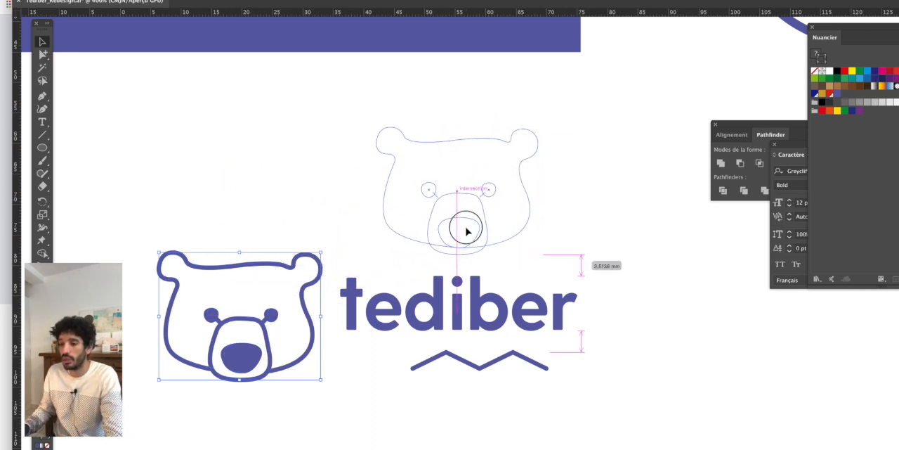
pyautogui.moveTo(466, 230); pyautogui.dragTo(467, 232)
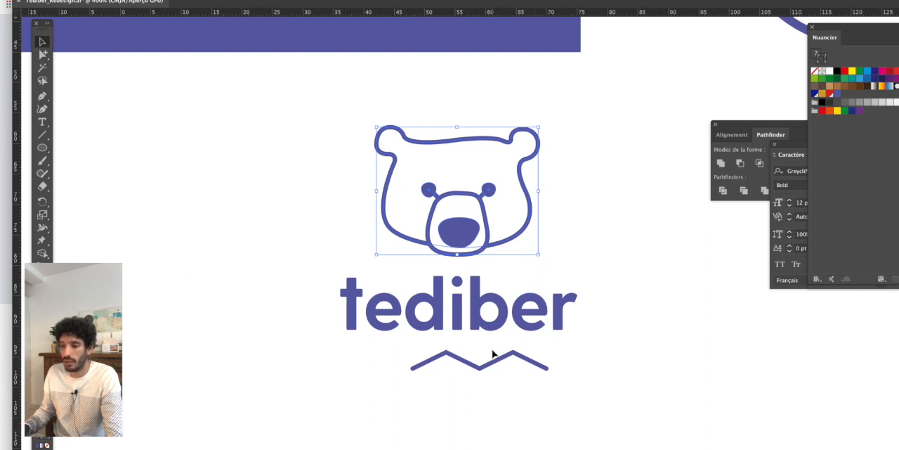
pyautogui.moveTo(496, 363); pyautogui.dragTo(473, 363)
# - Nudge the zigzag of the stacked logo slightly right and up to fine-tune its position under the wordmark
pyautogui.click(628, 227)
pyautogui.scroll(-1, 618, 231)
pyautogui.moveTo(618, 228); pyautogui.dragTo(497, 253)
pyautogui.moveTo(279, 174); pyautogui.dragTo(461, 275)
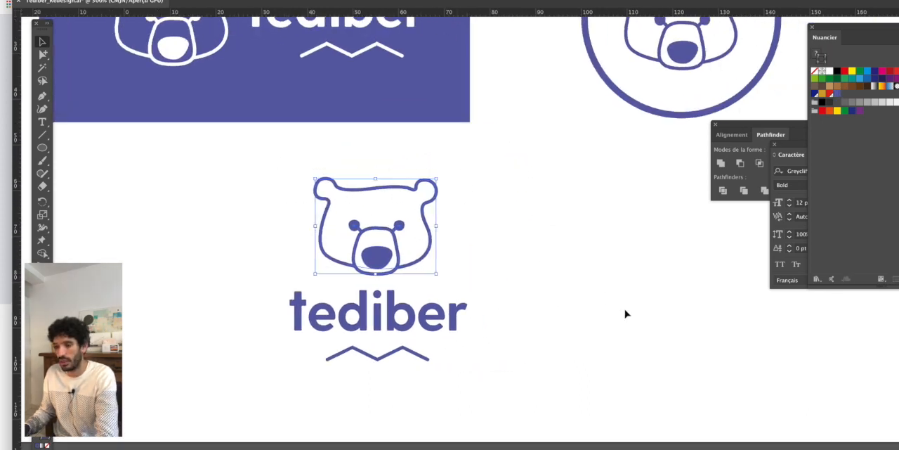
pyautogui.click(424, 357)
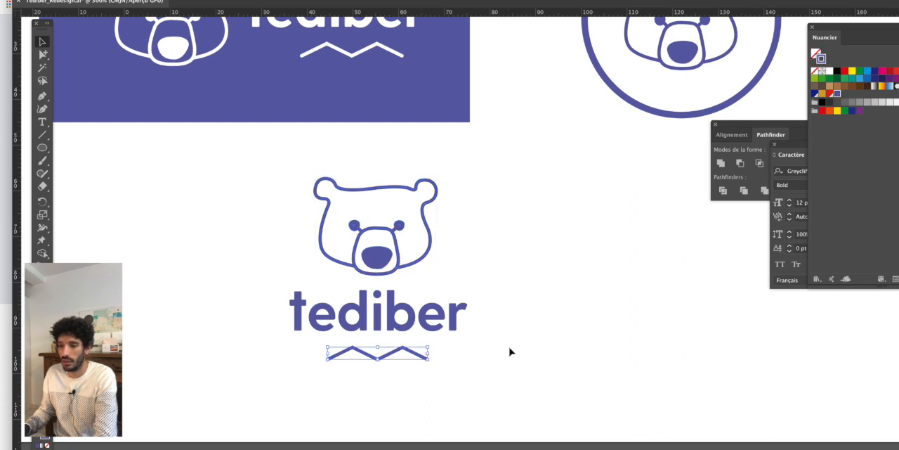
pyautogui.press('Right')
pyautogui.press('Right')
pyautogui.press('Up')
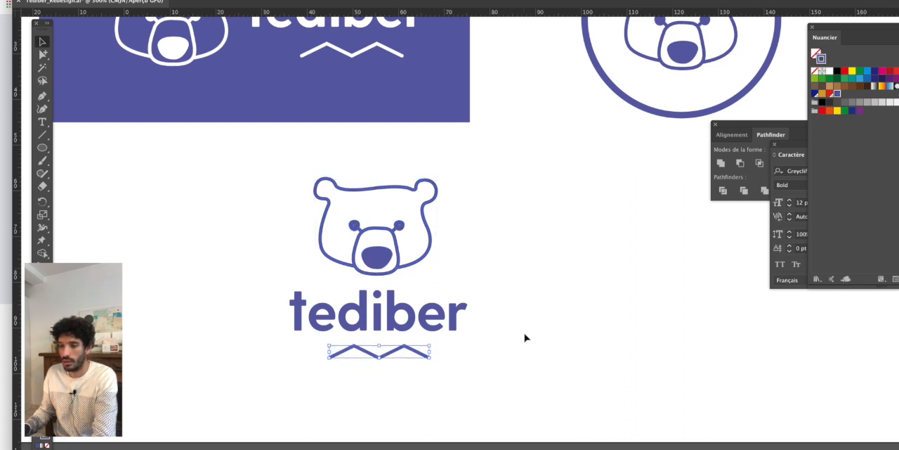
pyautogui.click(525, 338)
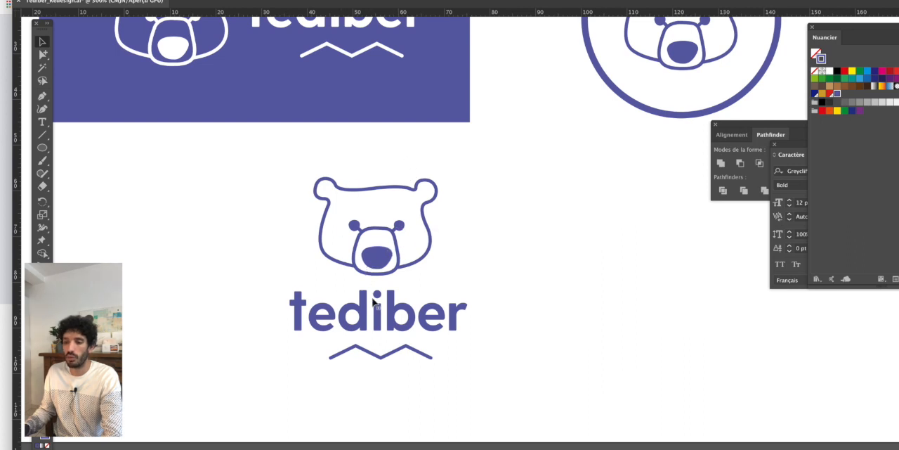
# - Select the whole stacked logo and move it right and slightly down, below the gap between the rectangle and the badge
pyautogui.scroll(-2, 480, 267)
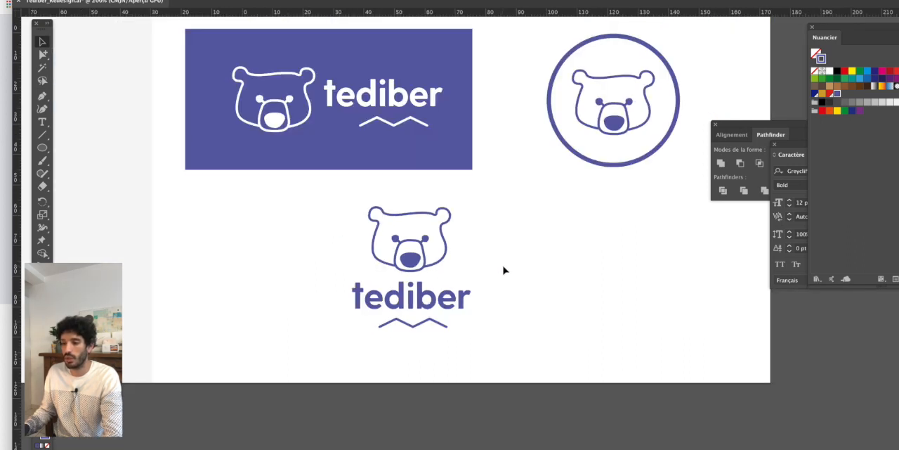
pyautogui.moveTo(538, 265); pyautogui.dragTo(485, 318)
pyautogui.scroll(-1, 486, 318)
pyautogui.moveTo(331, 275); pyautogui.dragTo(463, 379)
pyautogui.scroll(-1, 471, 368)
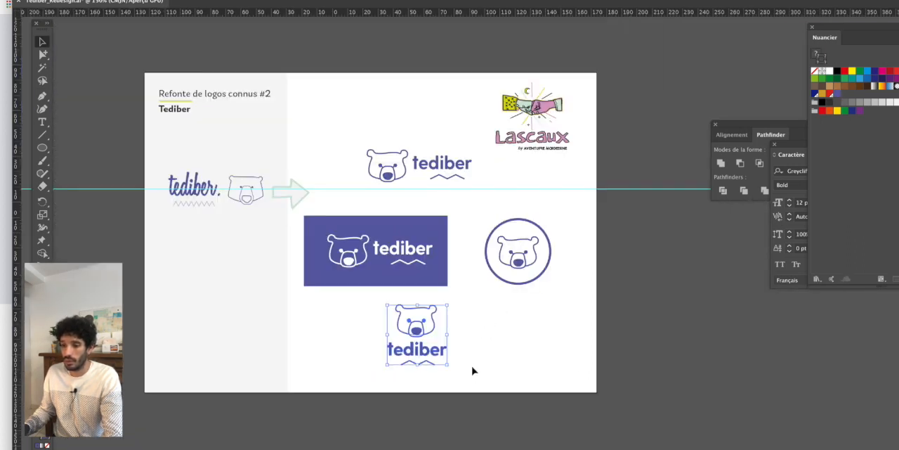
pyautogui.moveTo(380, 321); pyautogui.dragTo(404, 325)
# - Hide the interface panels and examine the horizontal, reversed, circular and stacked versions of the logo on the artboard
pyautogui.scroll(2, 421, 253)
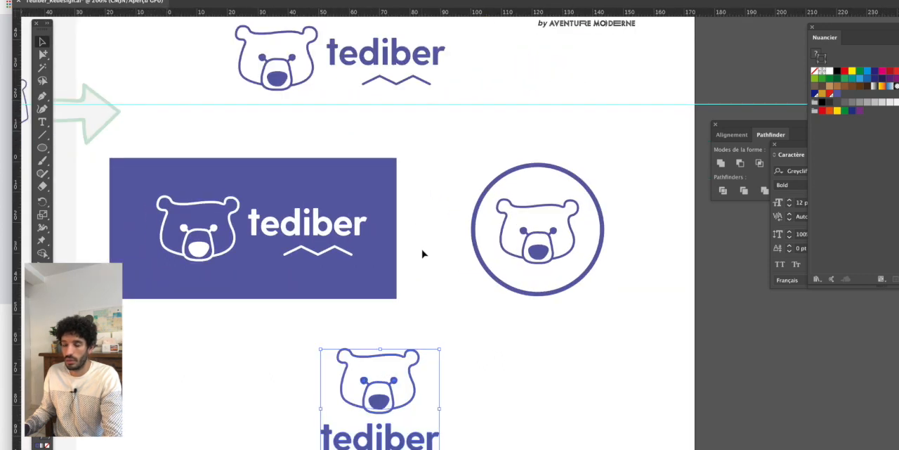
pyautogui.moveTo(422, 254); pyautogui.dragTo(504, 267)
pyautogui.scroll(-1, 443, 246)
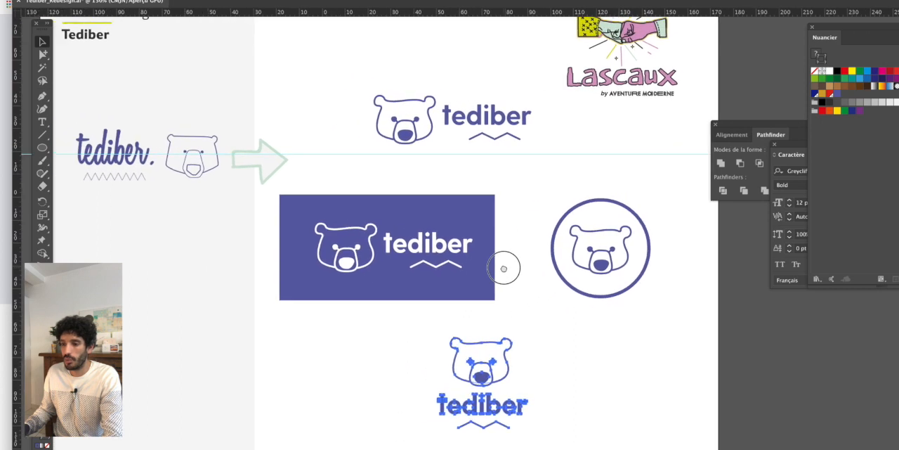
pyautogui.press('Tab')
pyautogui.moveTo(466, 233); pyautogui.dragTo(494, 246)
pyautogui.scroll(1, 494, 247)
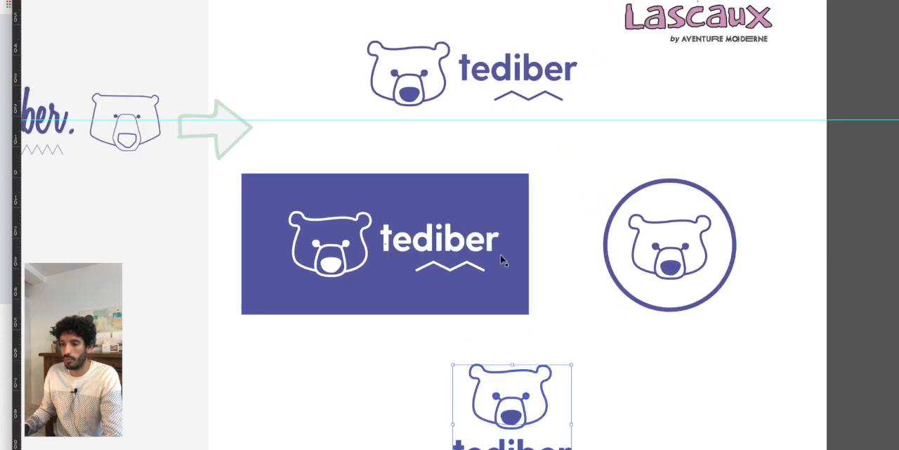
pyautogui.press('Tab')
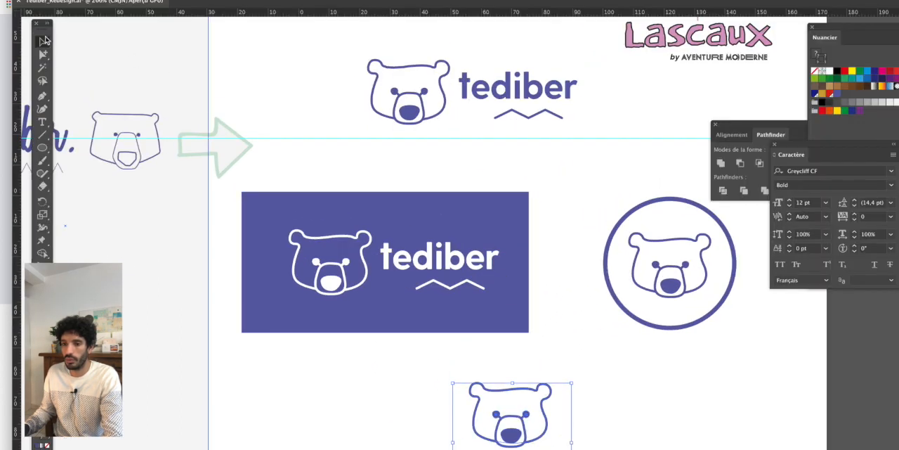
pyautogui.press('Tab')
pyautogui.moveTo(405, 166); pyautogui.dragTo(367, 141)
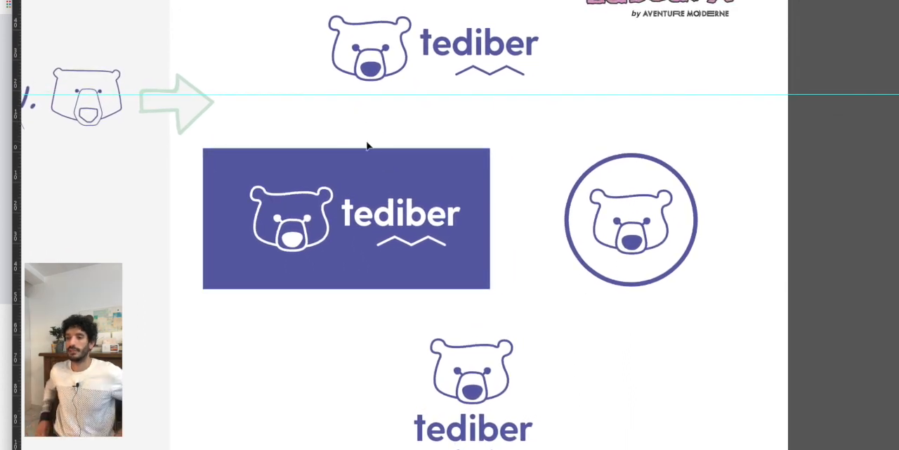